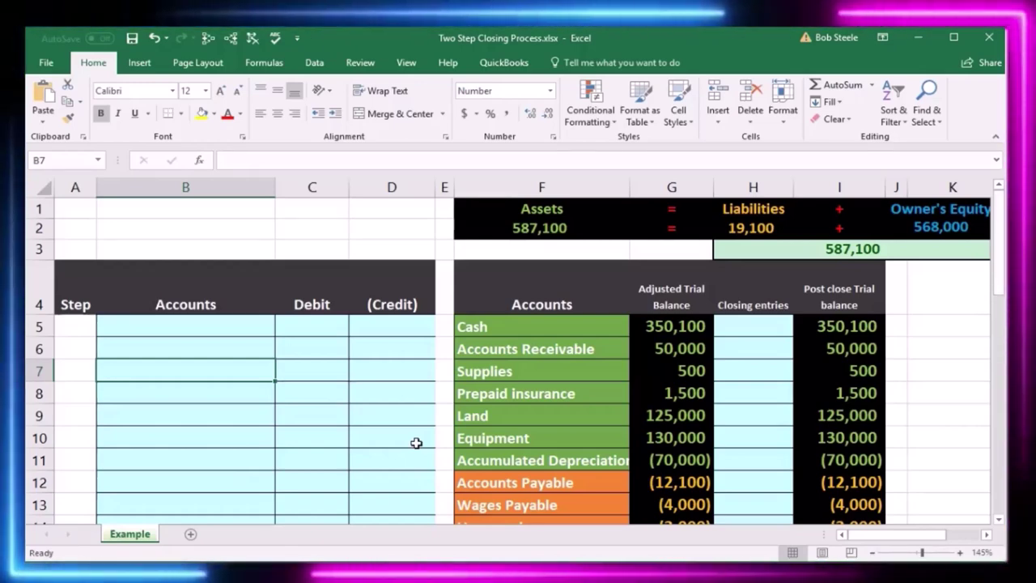
Step: Examine the asset, liability, equity and income statement account groups listed in the trial balance
{"action": "left_click", "coordinate": [503, 394]}
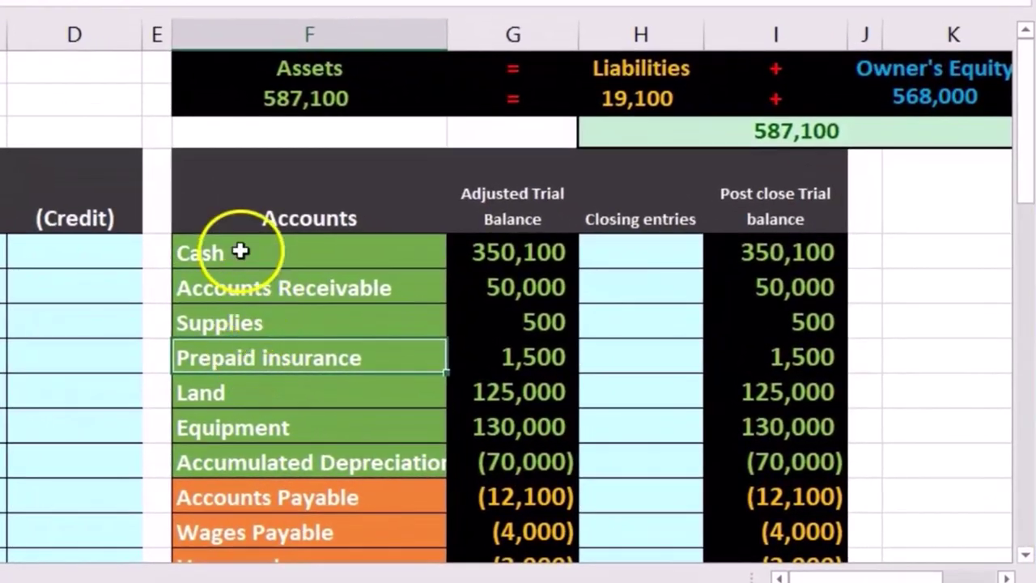
{"action": "left_click_drag", "start_coordinate": [240, 250], "coordinate": [261, 444]}
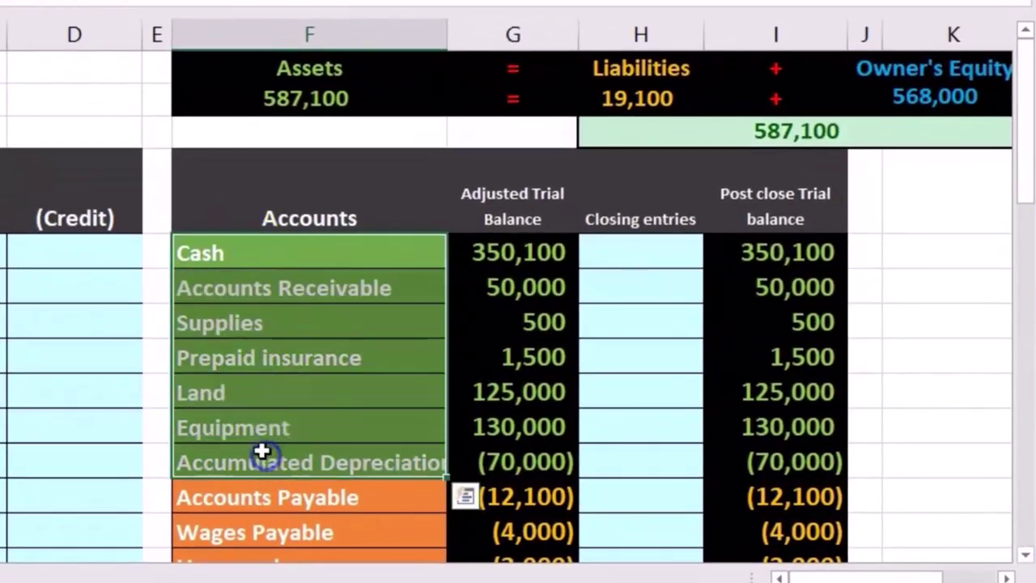
{"action": "scroll", "coordinate": [261, 429], "scroll_direction": "down", "scroll_amount": 1}
{"action": "left_click_drag", "start_coordinate": [259, 408], "coordinate": [259, 432]}
{"action": "scroll", "coordinate": [257, 425], "scroll_direction": "down", "scroll_amount": 1}
{"action": "left_click", "coordinate": [272, 351]}
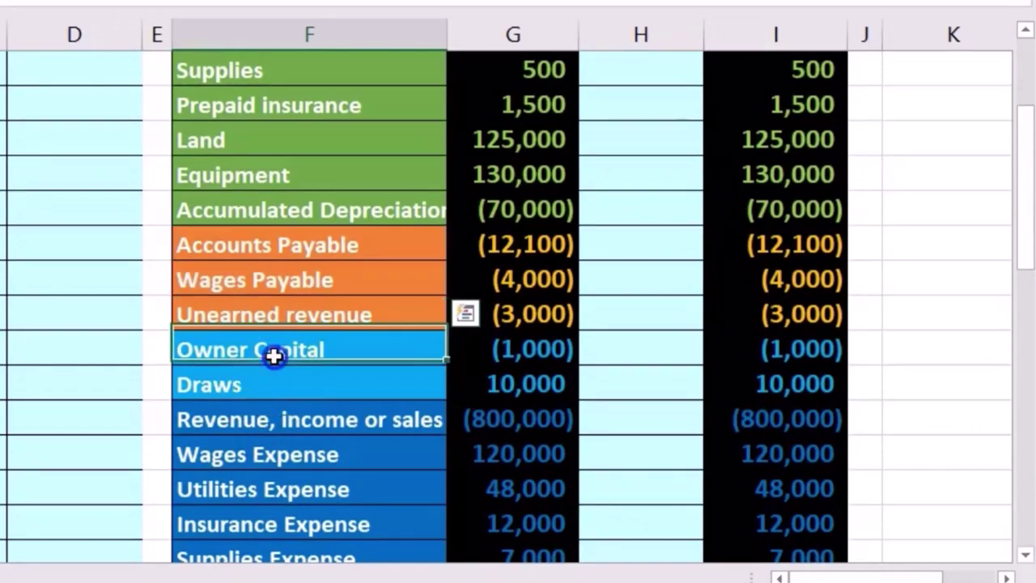
{"action": "scroll", "coordinate": [271, 355], "scroll_direction": "down", "scroll_amount": 1}
{"action": "left_click_drag", "start_coordinate": [266, 319], "coordinate": [269, 486]}
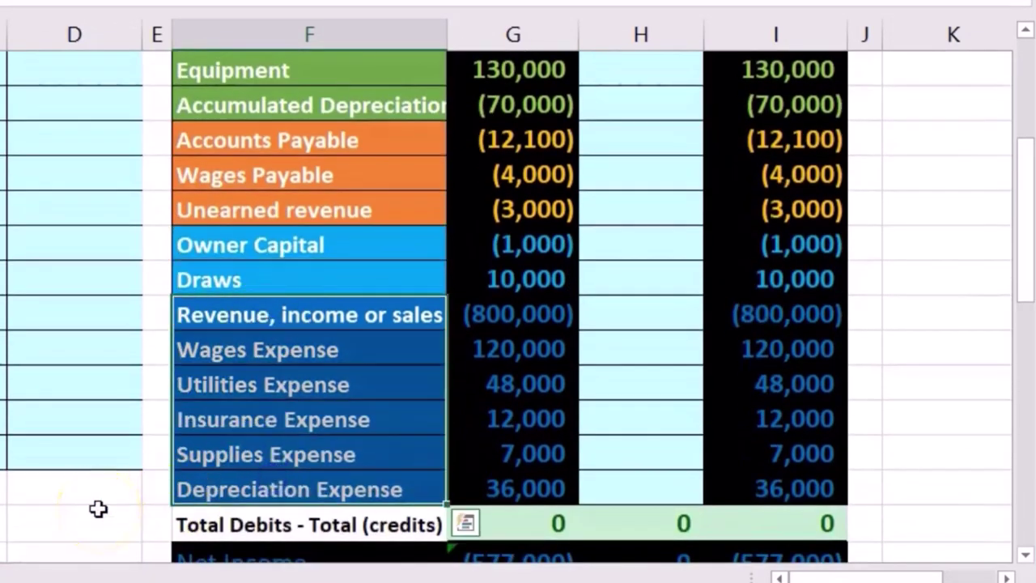
{"action": "scroll", "coordinate": [98, 508], "scroll_direction": "up", "scroll_amount": 4}
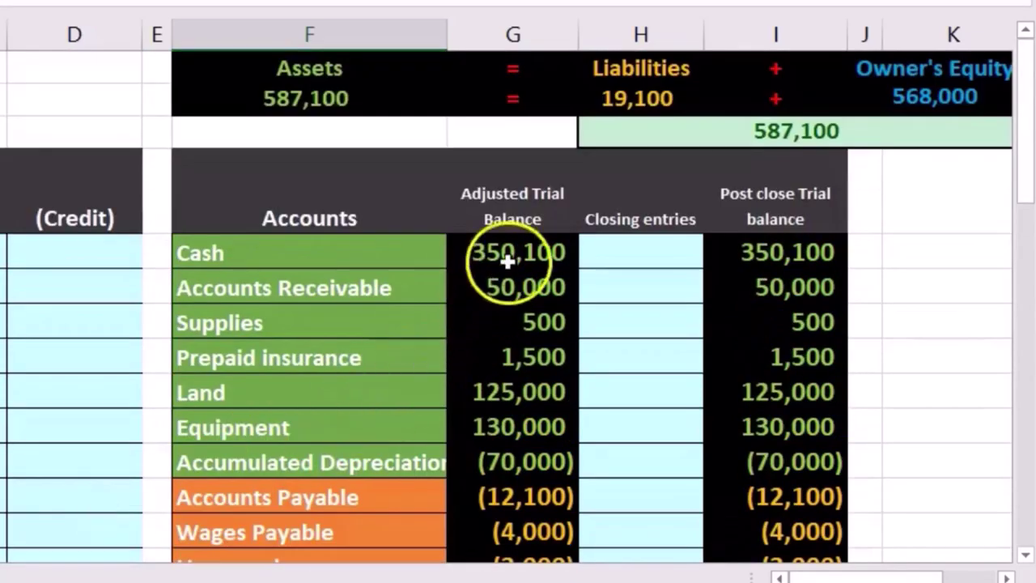
Step: Examine the three trial balance column headings and the formulas behind the Assets and Liabilities totals in the accounting equation
{"action": "left_click", "coordinate": [483, 214]}
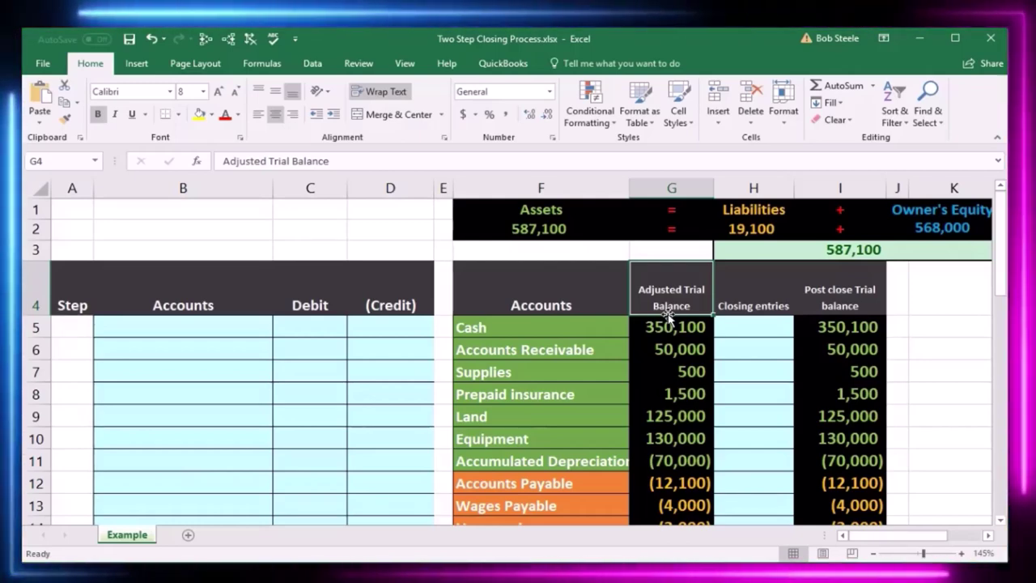
{"action": "left_click", "coordinate": [751, 303]}
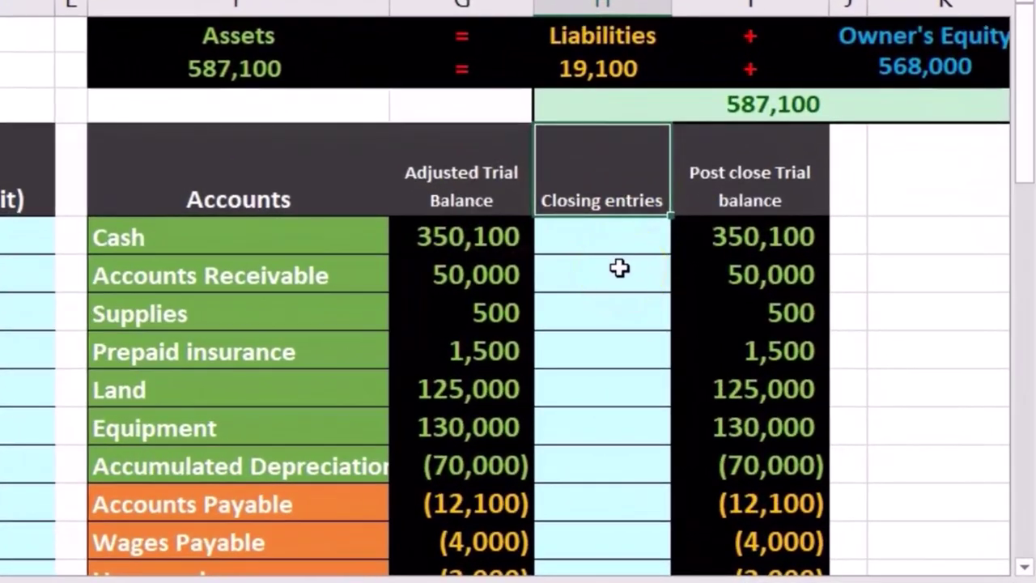
{"action": "left_click", "coordinate": [674, 195]}
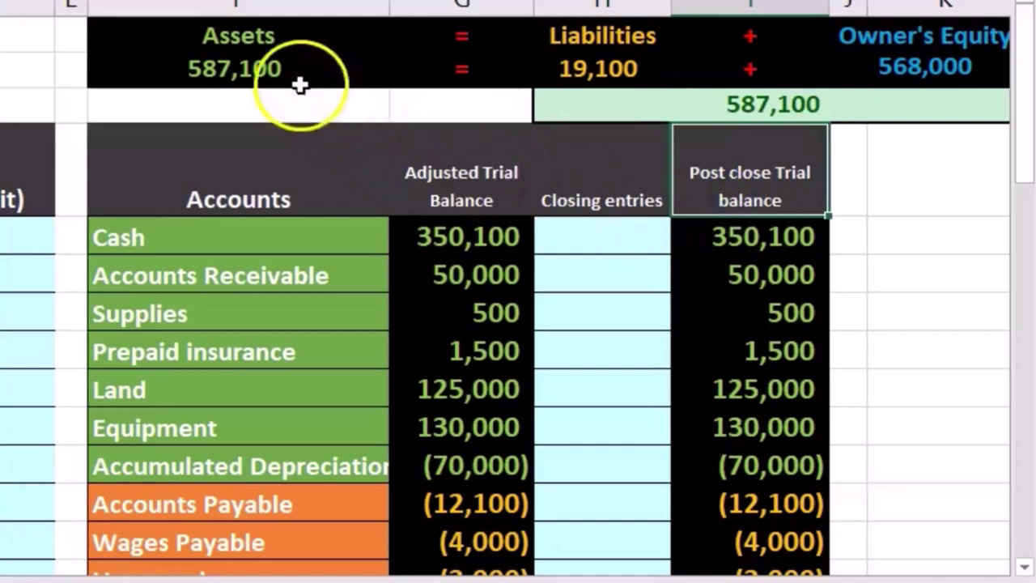
{"action": "double_click", "coordinate": [243, 69]}
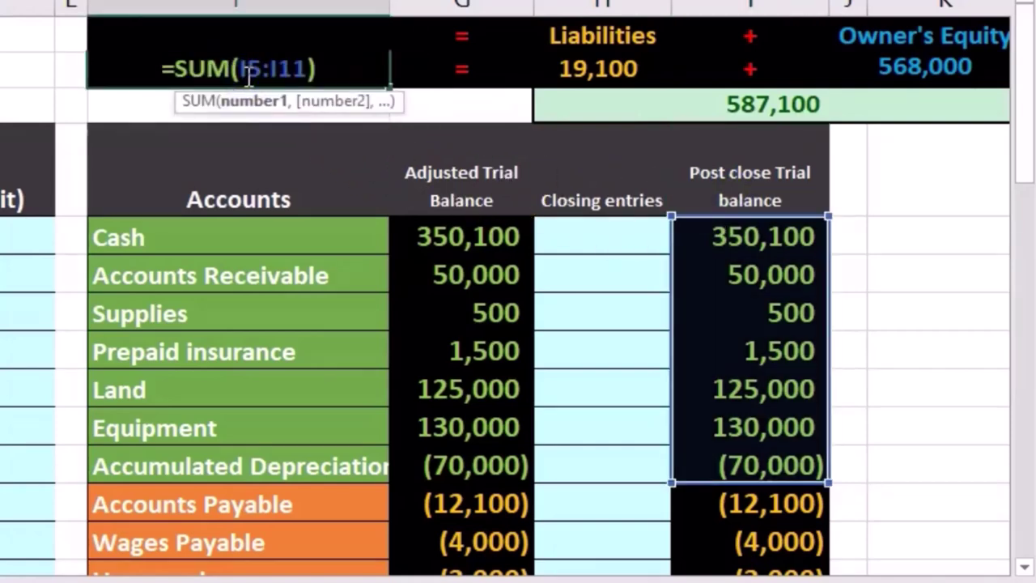
{"action": "key", "text": "Return"}
{"action": "double_click", "coordinate": [578, 68]}
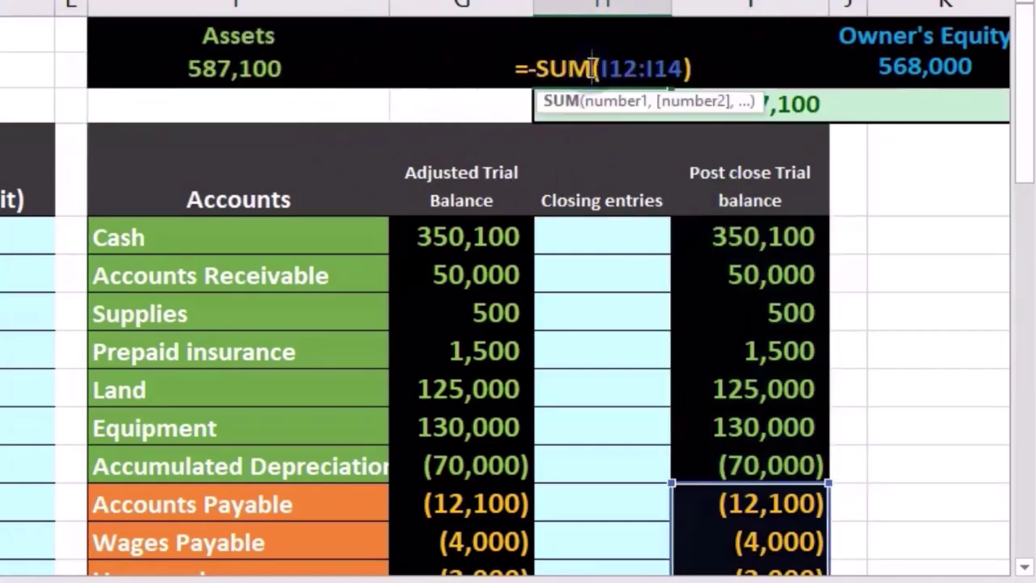
{"action": "left_click", "coordinate": [795, 72]}
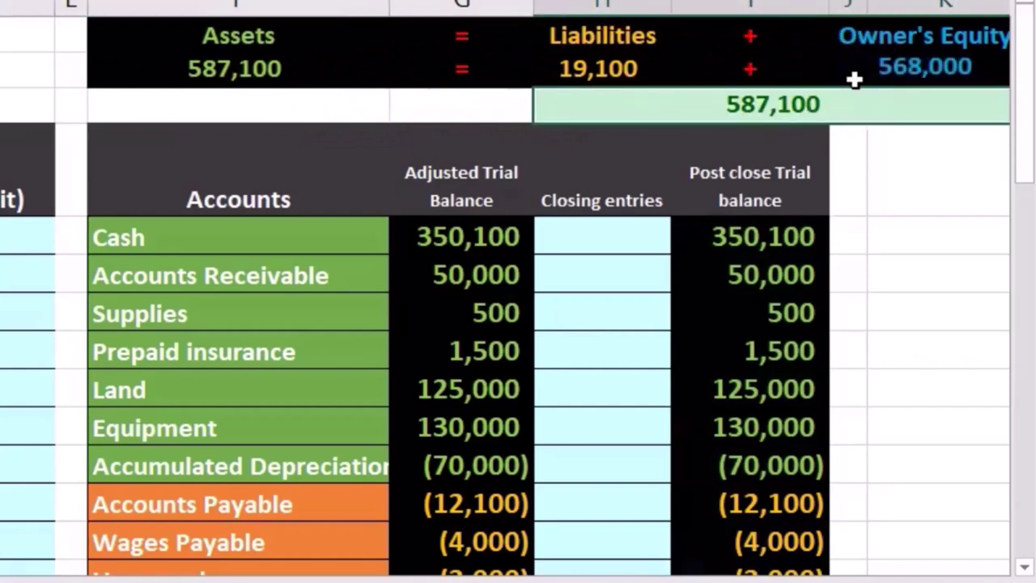
{"action": "left_click", "coordinate": [871, 230]}
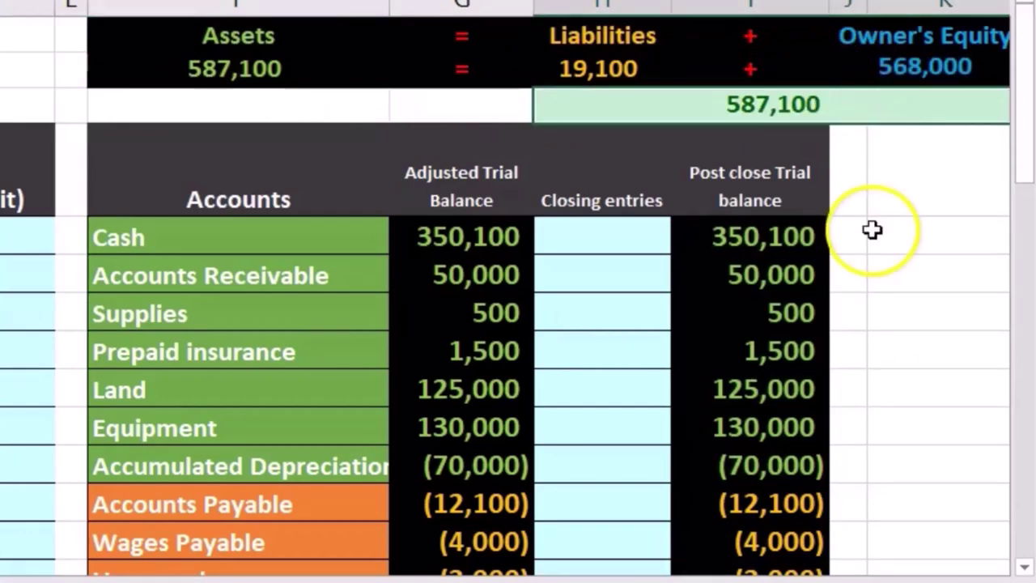
Step: Clear the post-close trial balance amounts from Draws through Depreciation Expense (I16:I22)
{"action": "left_click", "coordinate": [618, 341]}
{"action": "scroll", "coordinate": [618, 341], "scroll_direction": "down", "scroll_amount": 3}
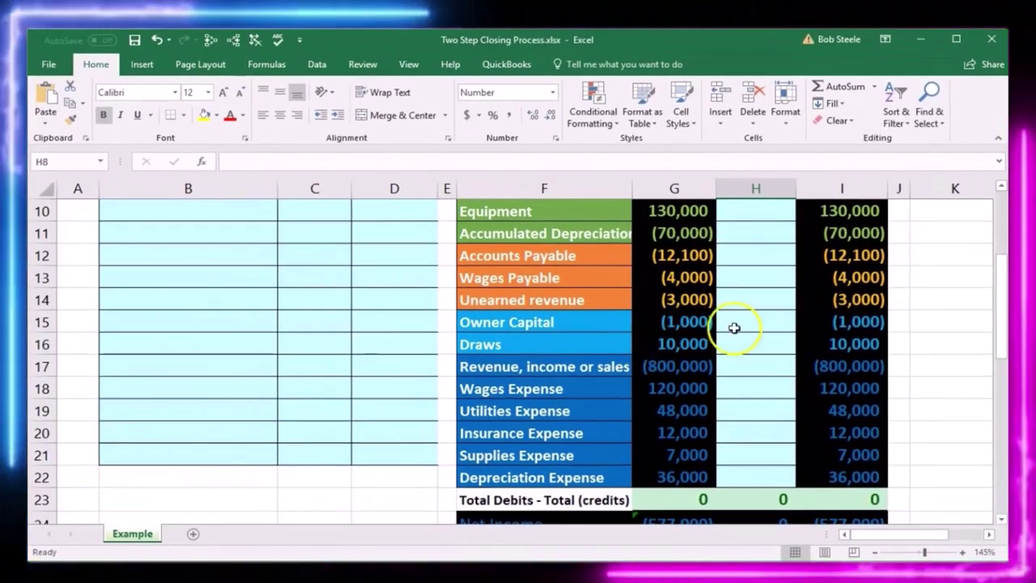
{"action": "left_click_drag", "start_coordinate": [837, 342], "coordinate": [853, 475]}
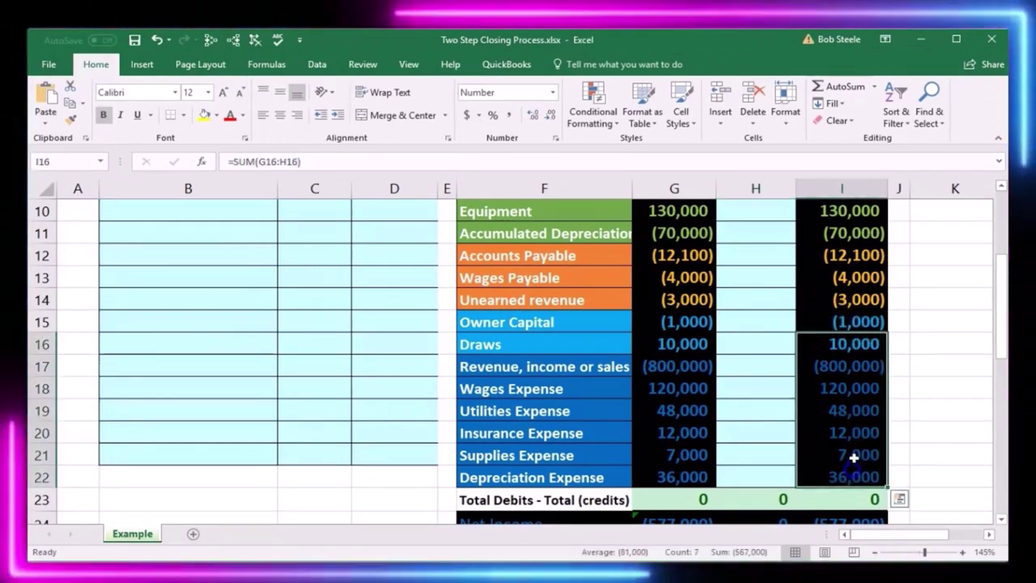
{"action": "left_click", "coordinate": [870, 322]}
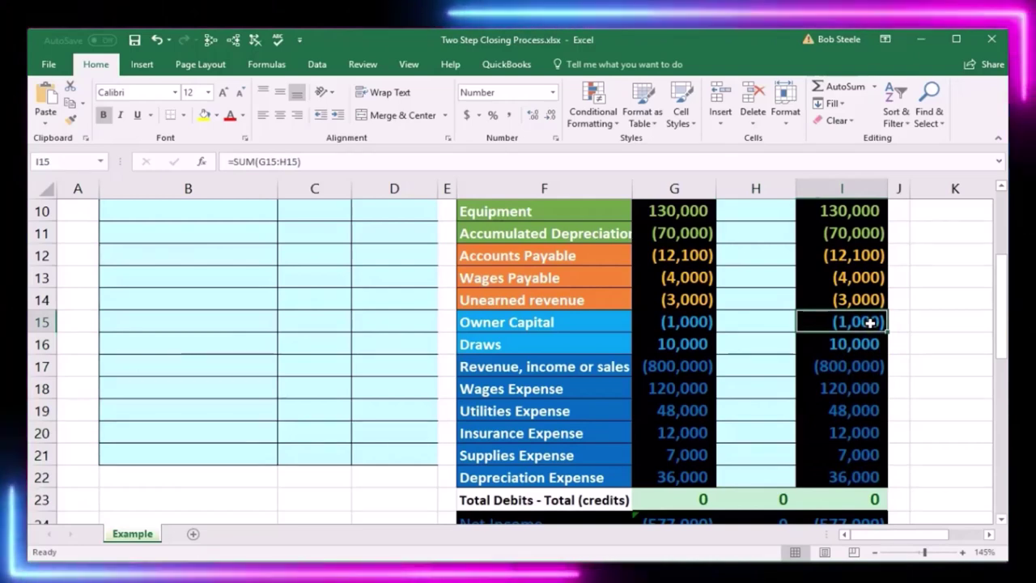
{"action": "left_click_drag", "start_coordinate": [841, 345], "coordinate": [828, 472]}
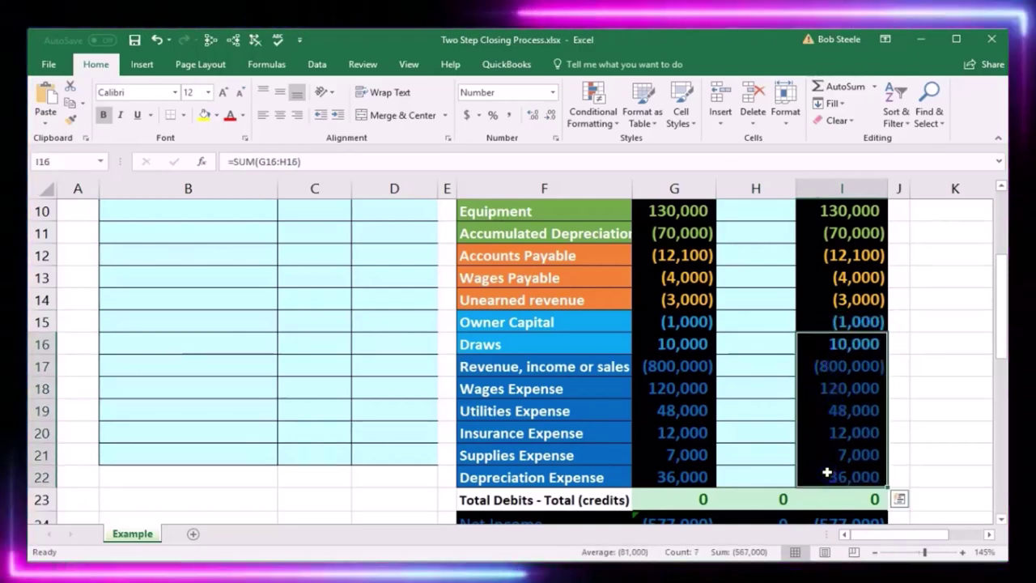
{"action": "key", "text": "Delete"}
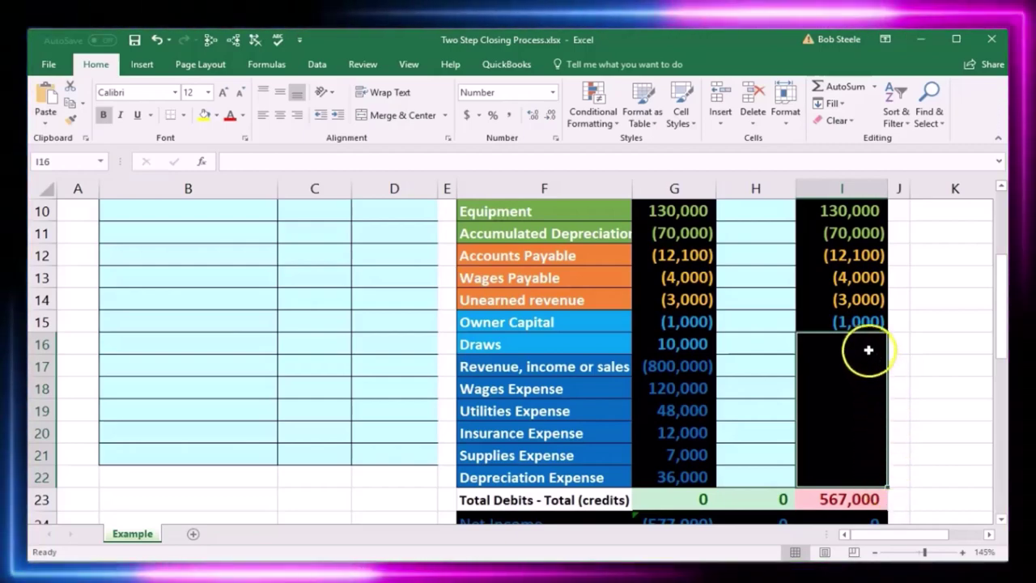
Step: Replace the Owner Capital amount in the post-close trial balance (I15) with -568000
{"action": "left_click", "coordinate": [858, 320]}
{"action": "key", "text": "Delete"}
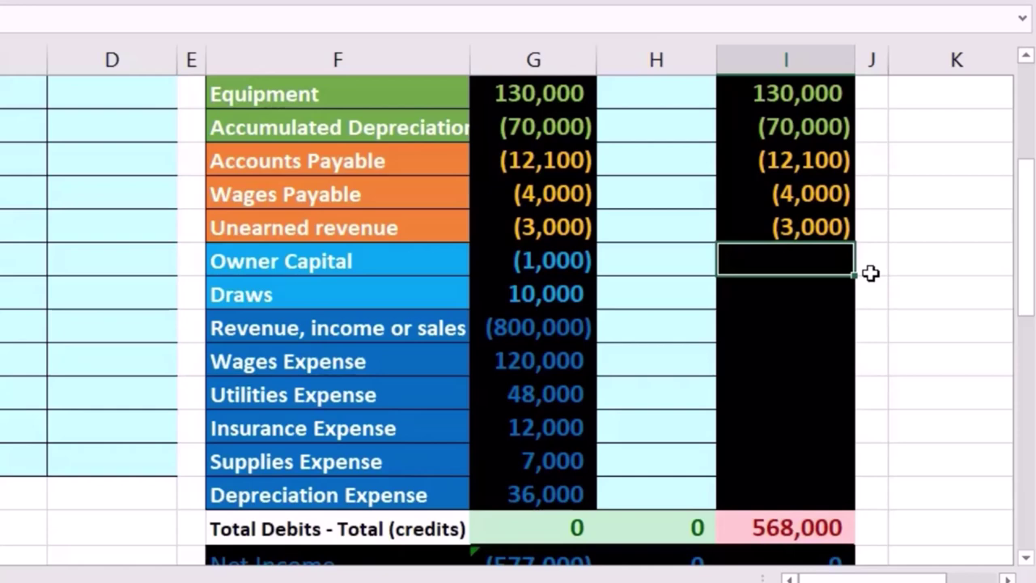
{"action": "type", "text": "-568000"}
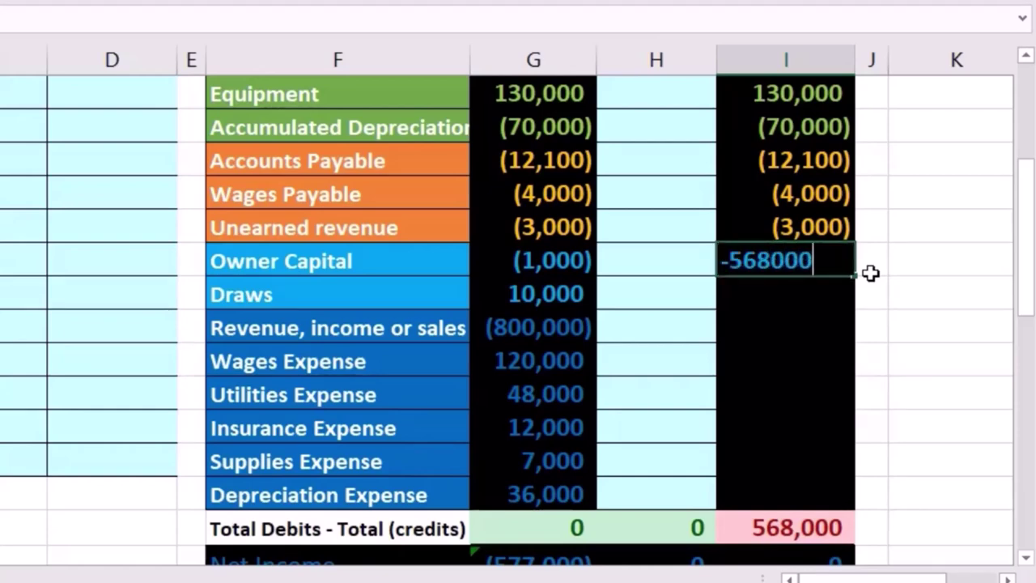
{"action": "key", "text": "Return"}
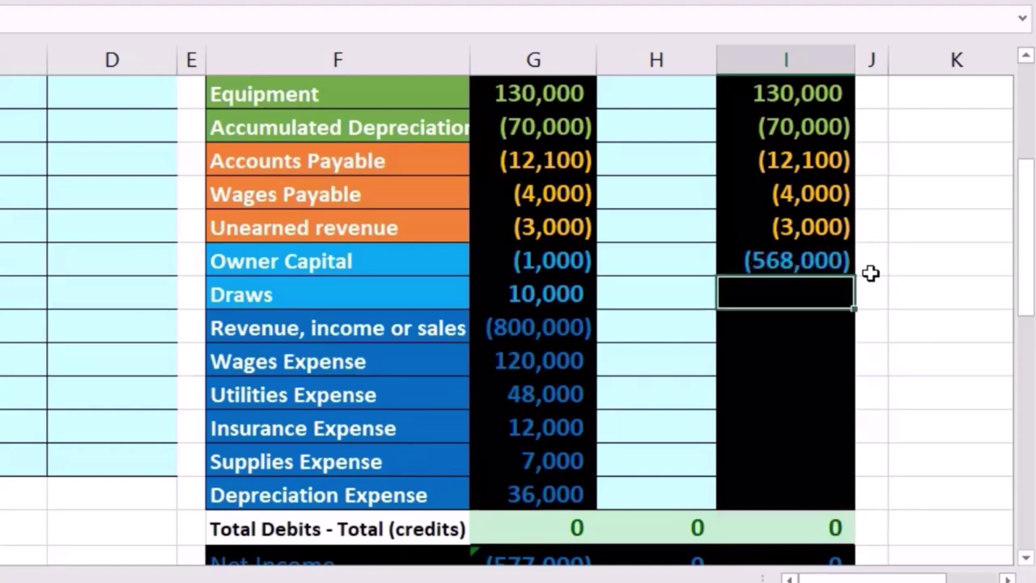
Step: Compare the post-close asset, liability and Owner Capital balances with the adjusted equity and income statement balances
{"action": "scroll", "coordinate": [870, 273], "scroll_direction": "up", "scroll_amount": 2}
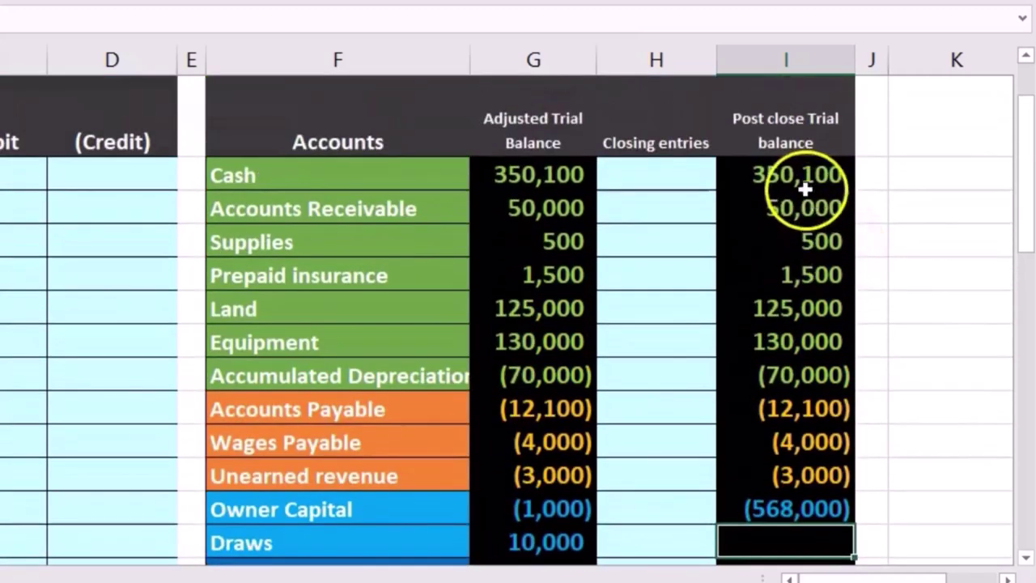
{"action": "left_click_drag", "start_coordinate": [806, 188], "coordinate": [798, 474]}
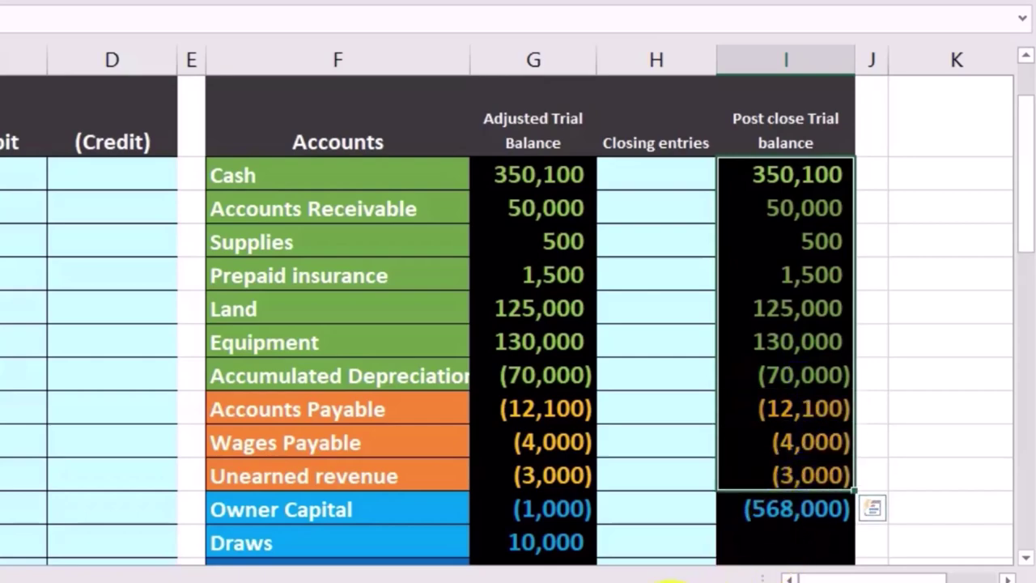
{"action": "scroll", "coordinate": [897, 412], "scroll_direction": "down", "scroll_amount": 1}
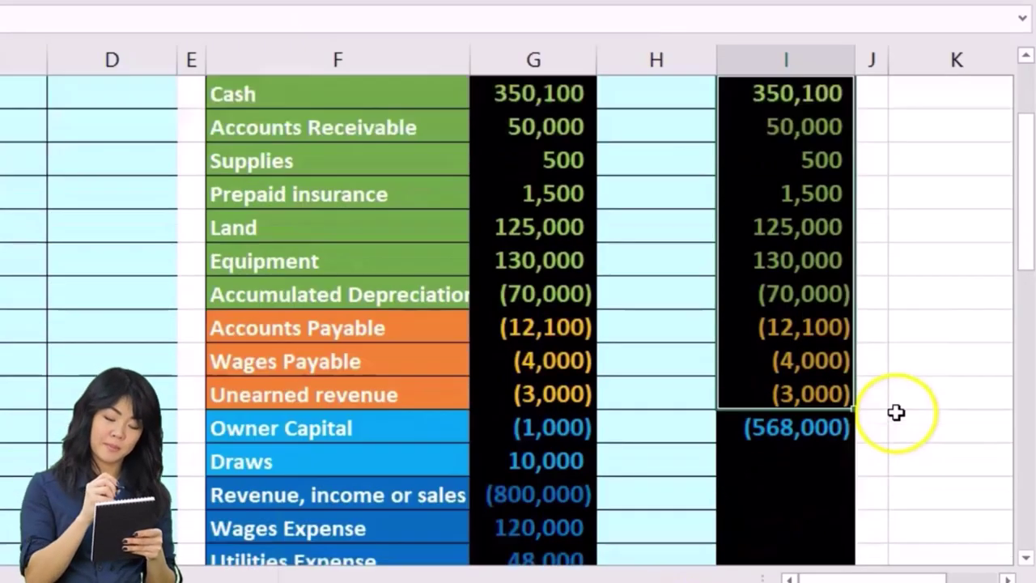
{"action": "scroll", "coordinate": [900, 432], "scroll_direction": "up", "scroll_amount": 1}
{"action": "scroll", "coordinate": [899, 432], "scroll_direction": "up", "scroll_amount": 1}
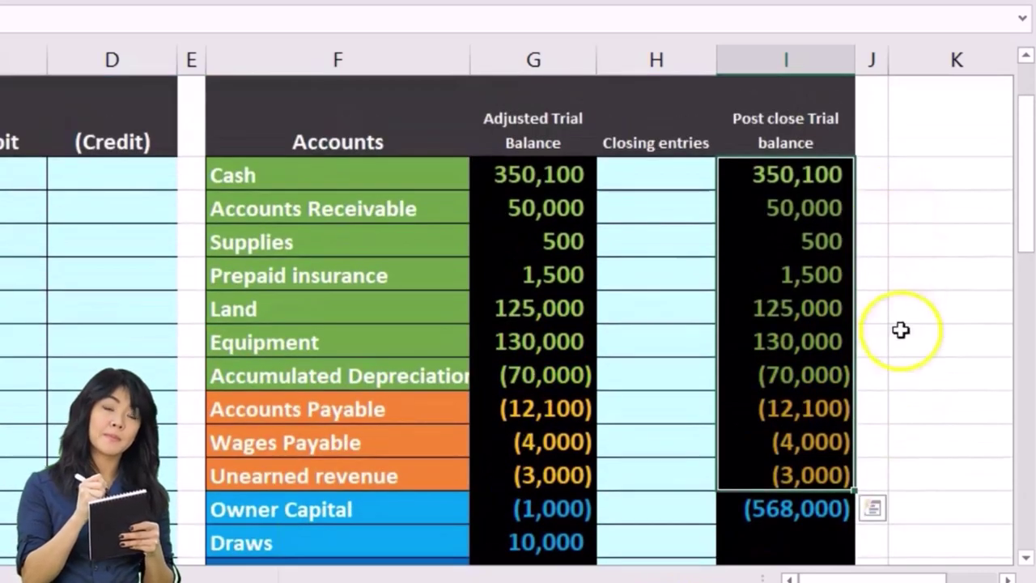
{"action": "left_click", "coordinate": [840, 478]}
{"action": "left_click", "coordinate": [809, 508]}
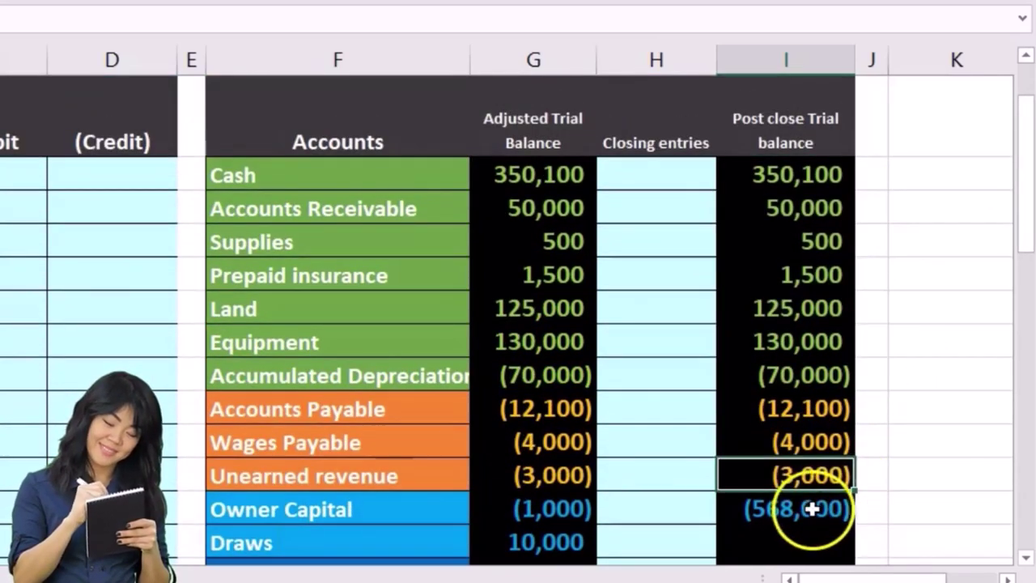
{"action": "scroll", "coordinate": [779, 428], "scroll_direction": "down", "scroll_amount": 1}
{"action": "scroll", "coordinate": [779, 427], "scroll_direction": "down", "scroll_amount": 1}
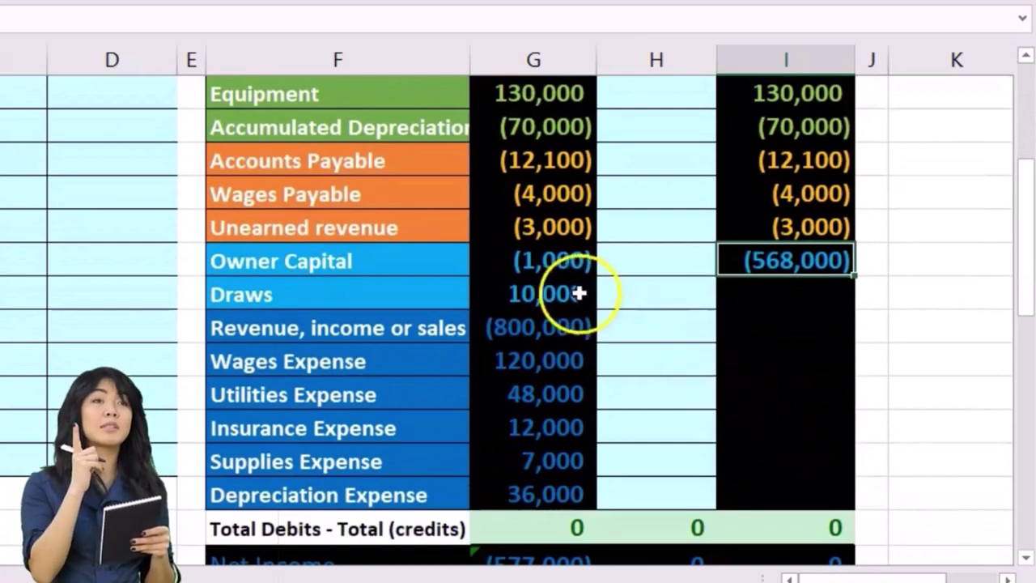
{"action": "left_click_drag", "start_coordinate": [563, 268], "coordinate": [563, 480]}
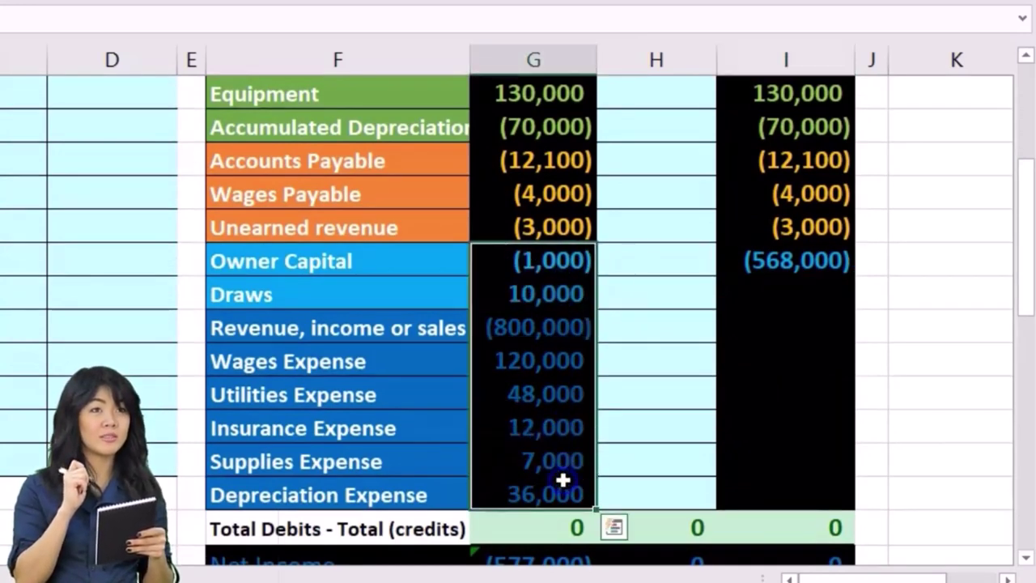
{"action": "left_click", "coordinate": [782, 269]}
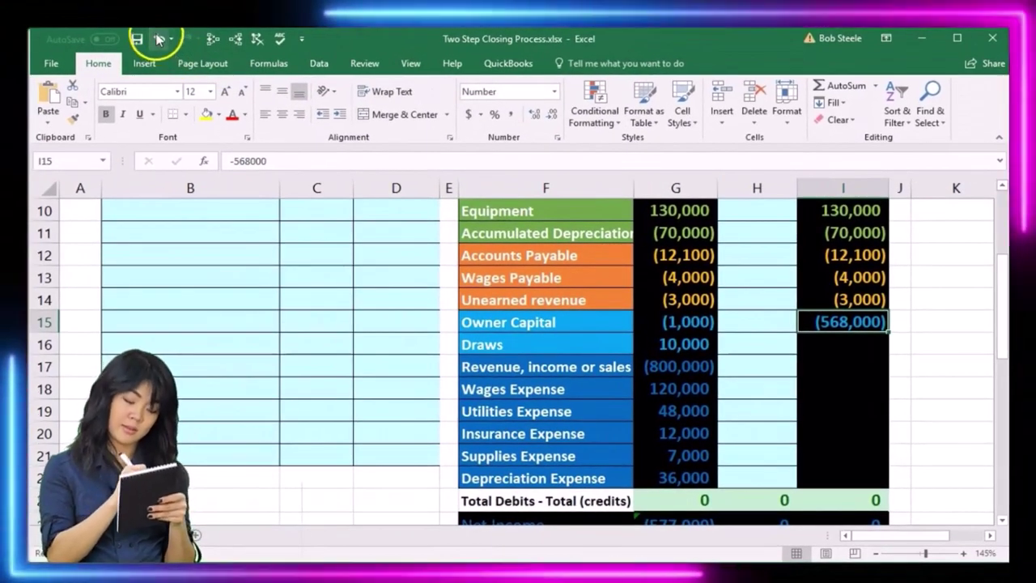
Step: Undo the Owner Capital entry and the clearing of the post-close amounts, restoring the column's formulas
{"action": "left_click", "coordinate": [160, 39]}
{"action": "left_click", "coordinate": [160, 39]}
{"action": "left_click", "coordinate": [159, 39]}
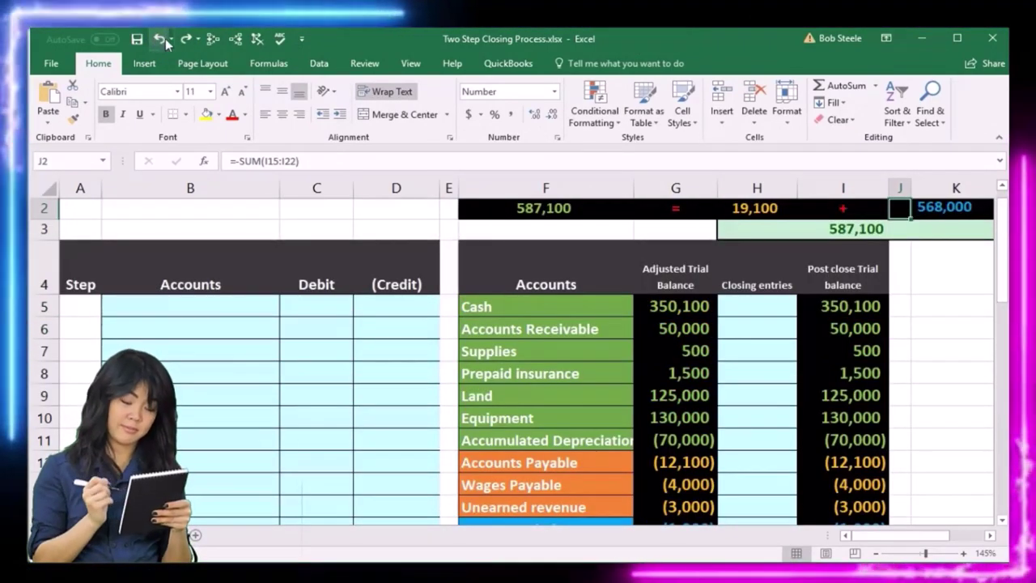
{"action": "left_click", "coordinate": [159, 39]}
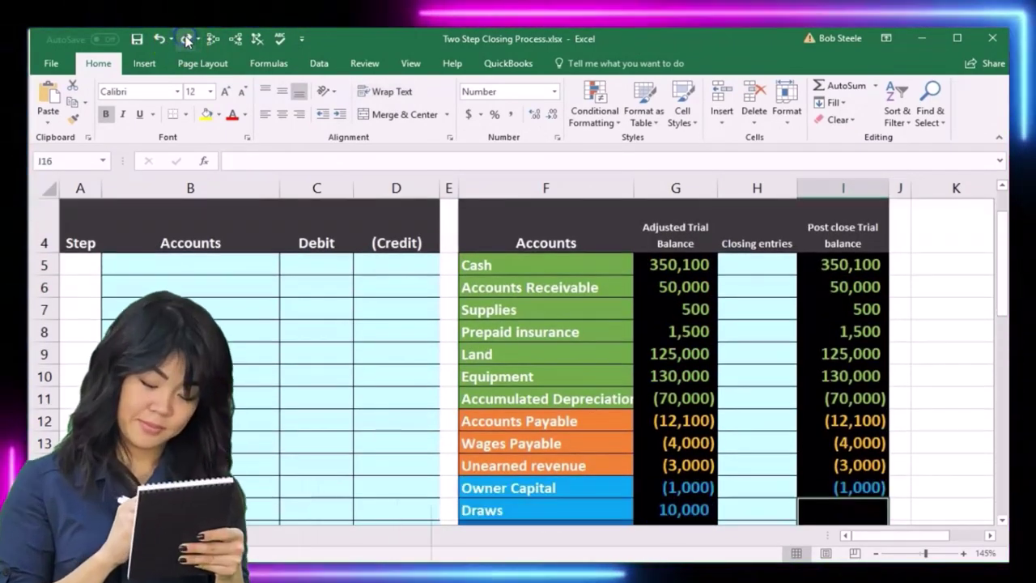
{"action": "left_click", "coordinate": [160, 39]}
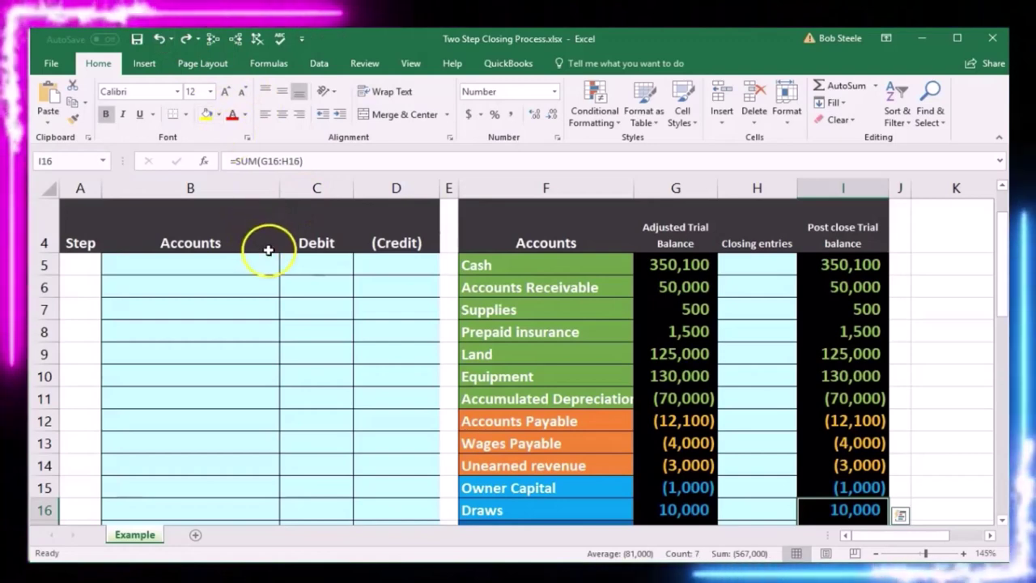
Step: Examine the revenue and expense accounts with their adjusted balances, together with the Owner Capital balance
{"action": "scroll", "coordinate": [294, 300], "scroll_direction": "down", "scroll_amount": 1}
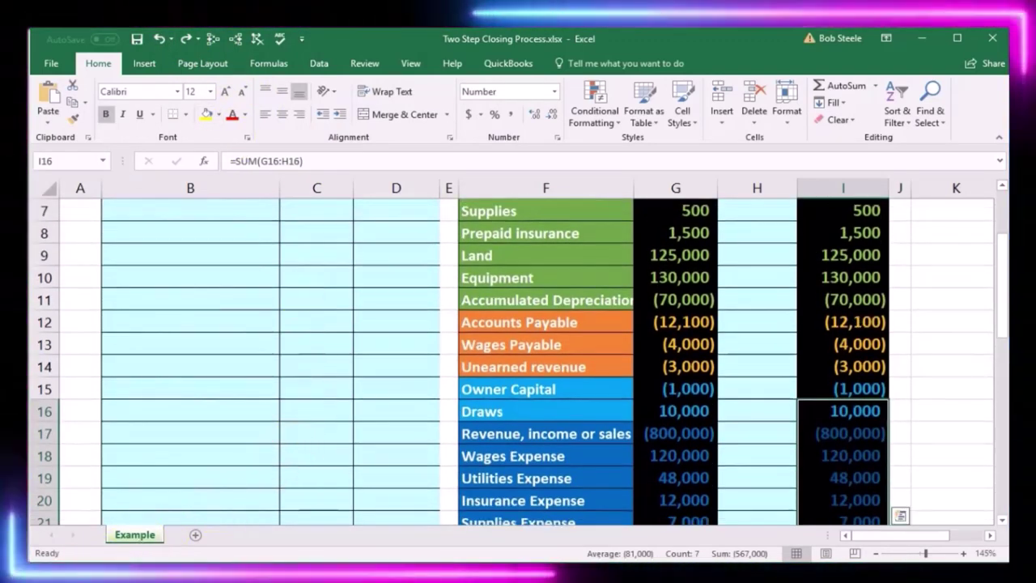
{"action": "left_click", "coordinate": [375, 412]}
{"action": "scroll", "coordinate": [375, 412], "scroll_direction": "down", "scroll_amount": 1}
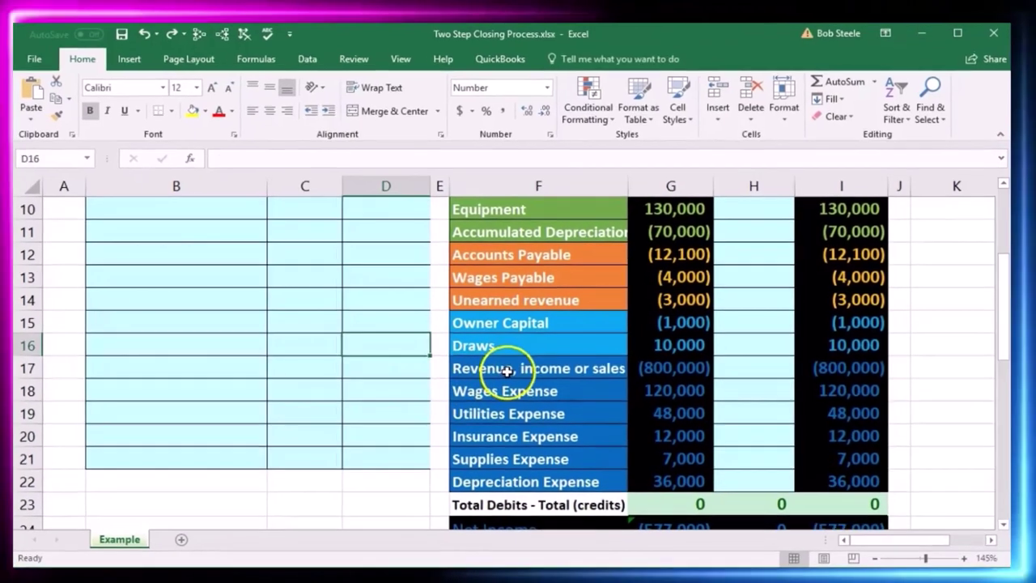
{"action": "left_click_drag", "start_coordinate": [497, 363], "coordinate": [659, 406]}
{"action": "left_click_drag", "start_coordinate": [565, 444], "coordinate": [562, 534]}
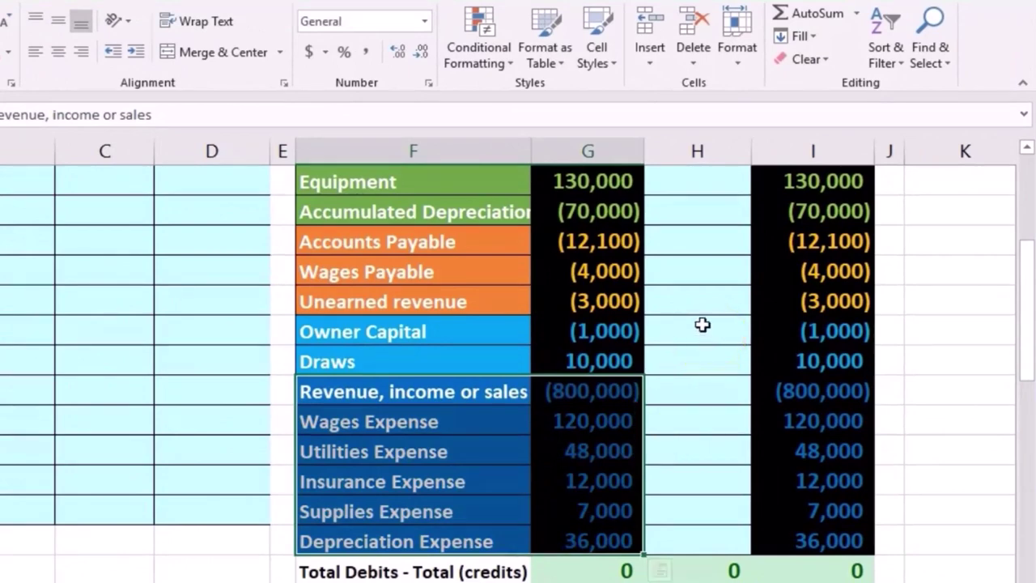
{"action": "left_click", "coordinate": [636, 327]}
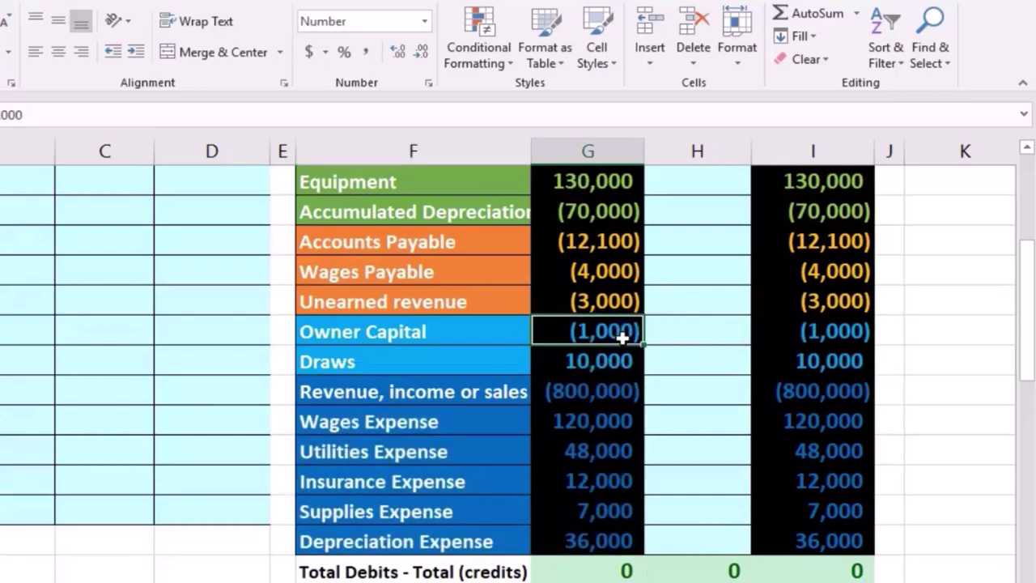
Step: Check the combined total of the adjusted revenue and expense balances in G17:G22
{"action": "left_click", "coordinate": [622, 390]}
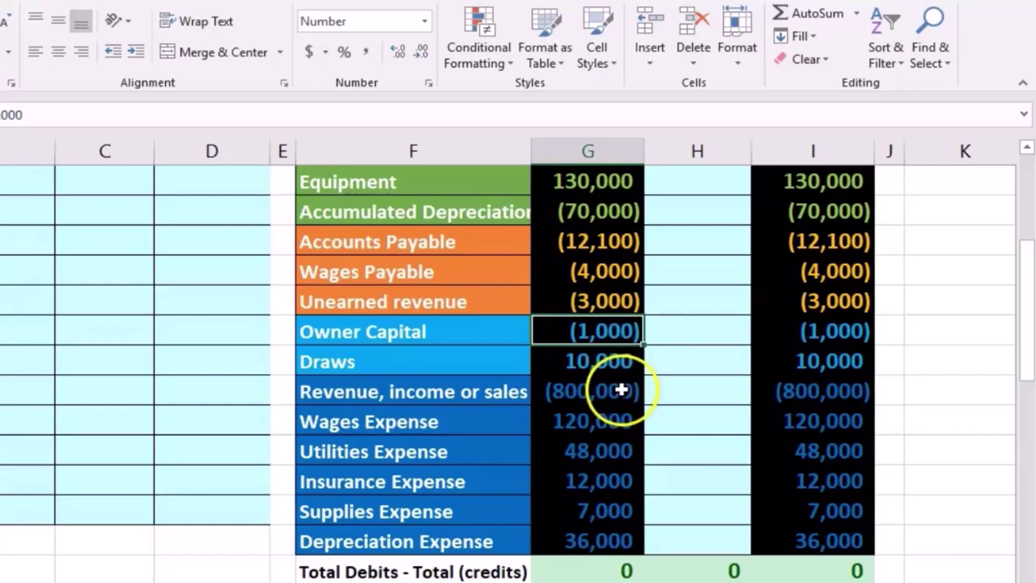
{"action": "left_click_drag", "start_coordinate": [622, 391], "coordinate": [640, 562]}
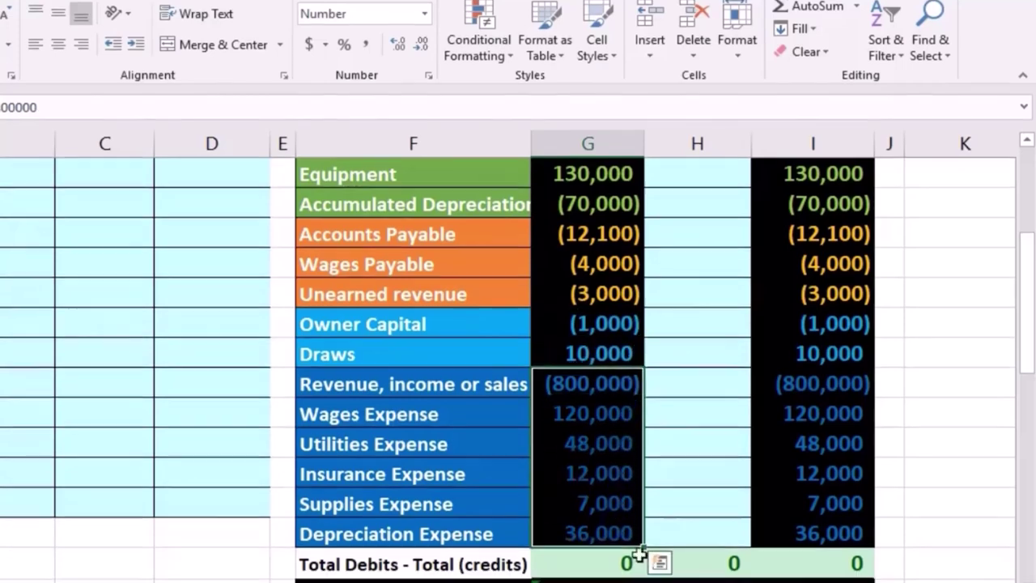
{"action": "left_click", "coordinate": [671, 567]}
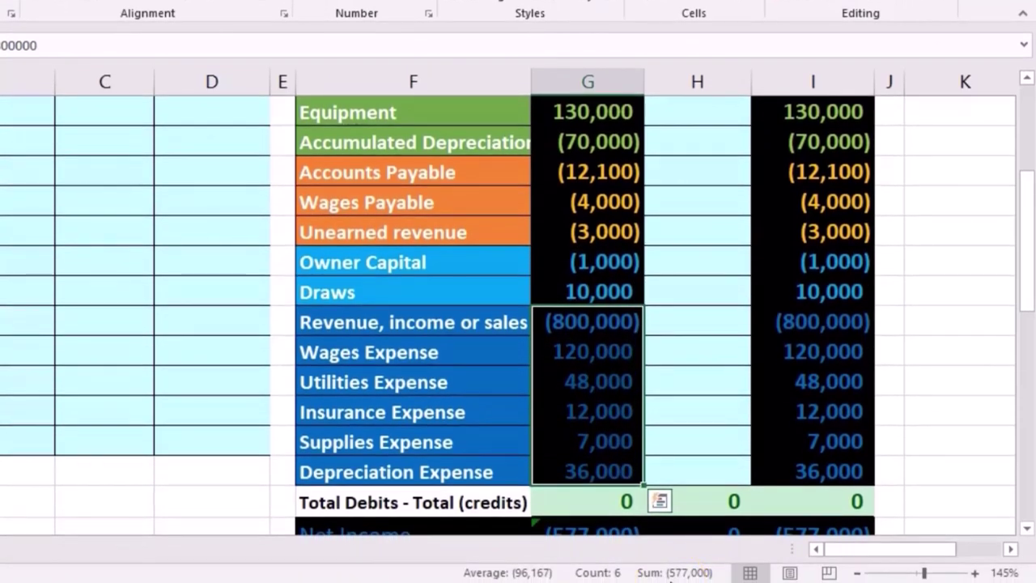
{"action": "left_click", "coordinate": [697, 264]}
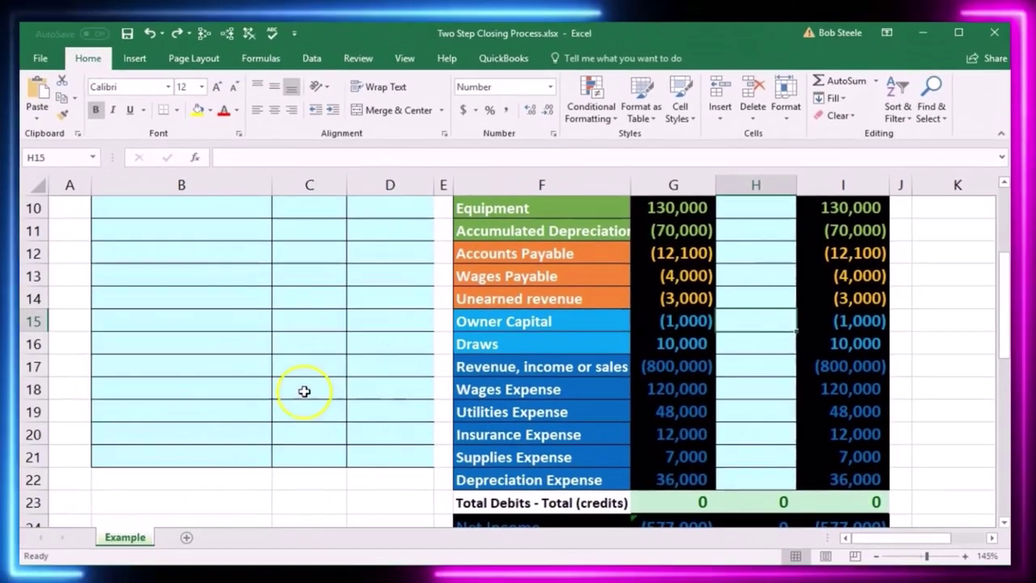
Step: Examine the blank journal entry area and the adjusted balances for Draws and Revenue, income or sales
{"action": "scroll", "coordinate": [256, 388], "scroll_direction": "up", "scroll_amount": 1}
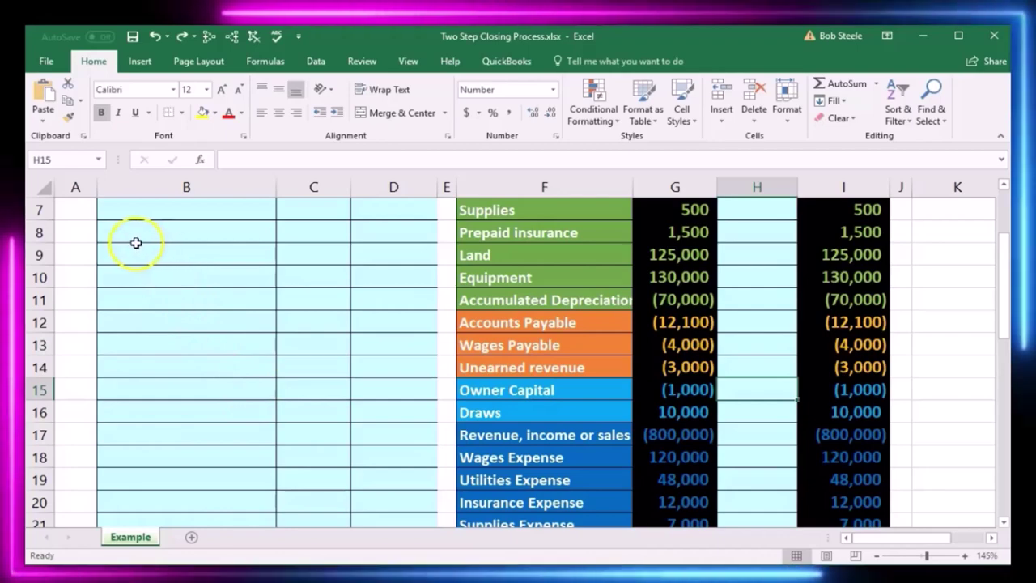
{"action": "scroll", "coordinate": [127, 246], "scroll_direction": "up", "scroll_amount": 1}
{"action": "scroll", "coordinate": [173, 308], "scroll_direction": "up", "scroll_amount": 1}
{"action": "scroll", "coordinate": [224, 348], "scroll_direction": "down", "scroll_amount": 3}
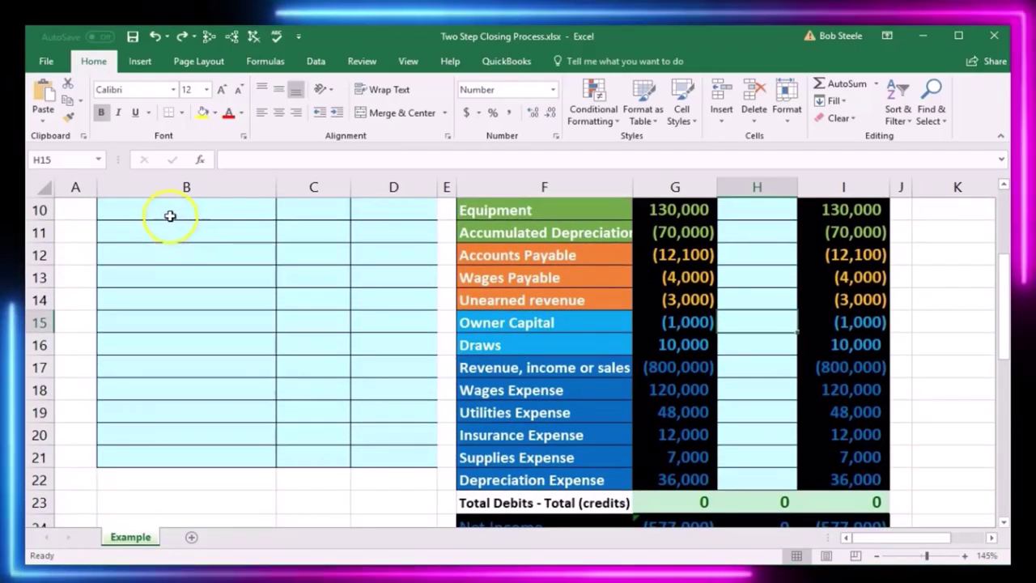
{"action": "scroll", "coordinate": [167, 224], "scroll_direction": "up", "scroll_amount": 1}
{"action": "left_click", "coordinate": [150, 253]}
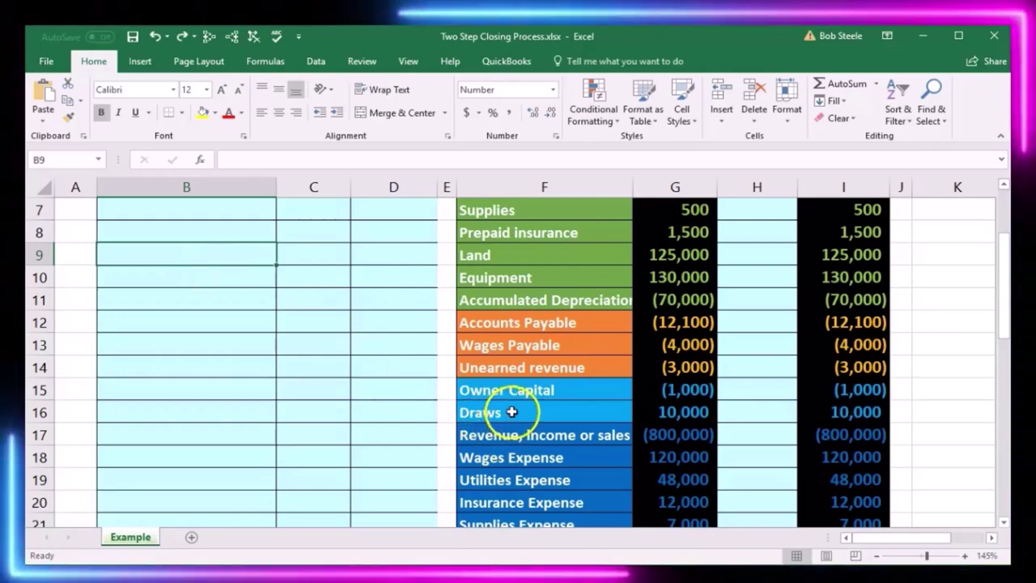
{"action": "left_click", "coordinate": [644, 411]}
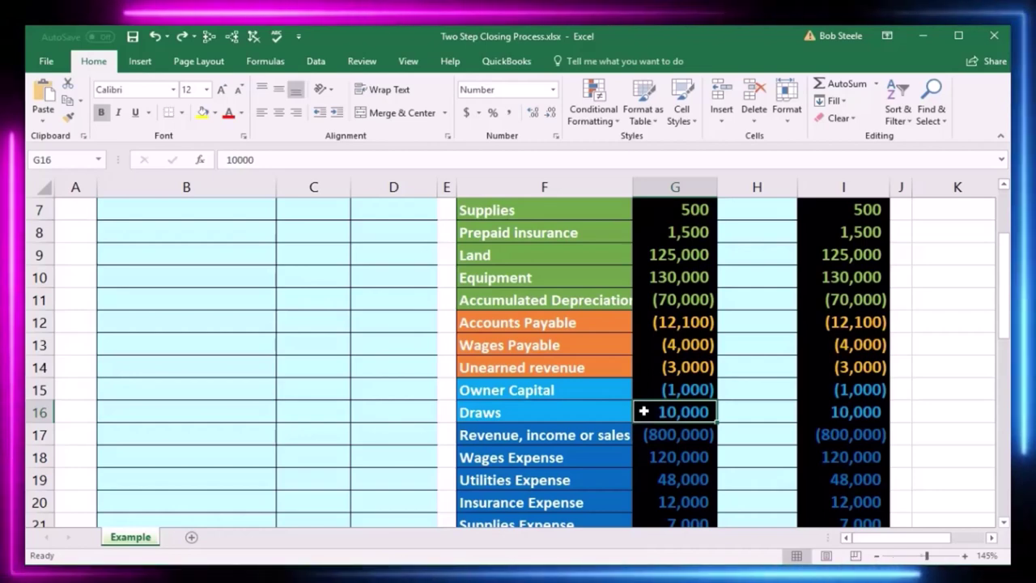
{"action": "left_click", "coordinate": [617, 442]}
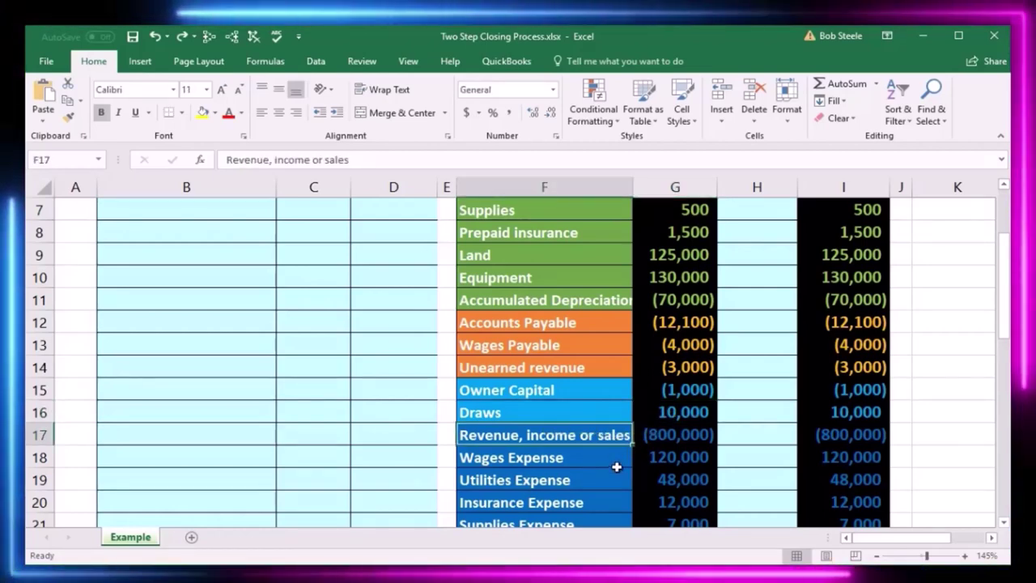
{"action": "left_click", "coordinate": [666, 436]}
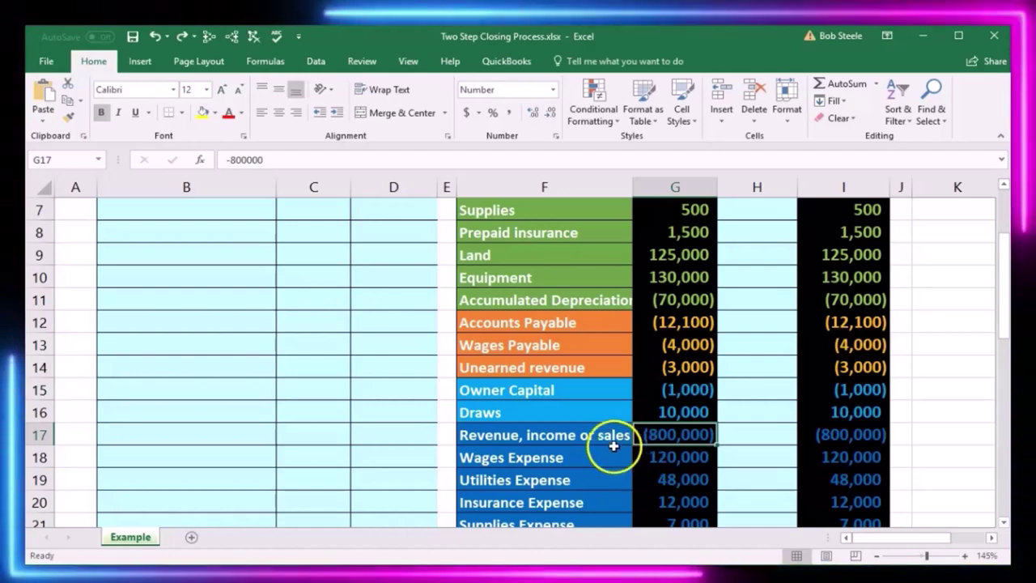
Step: Copy the Revenue, income or sales account name from F17 into journal entry cell B9 as values only
{"action": "left_click", "coordinate": [590, 435]}
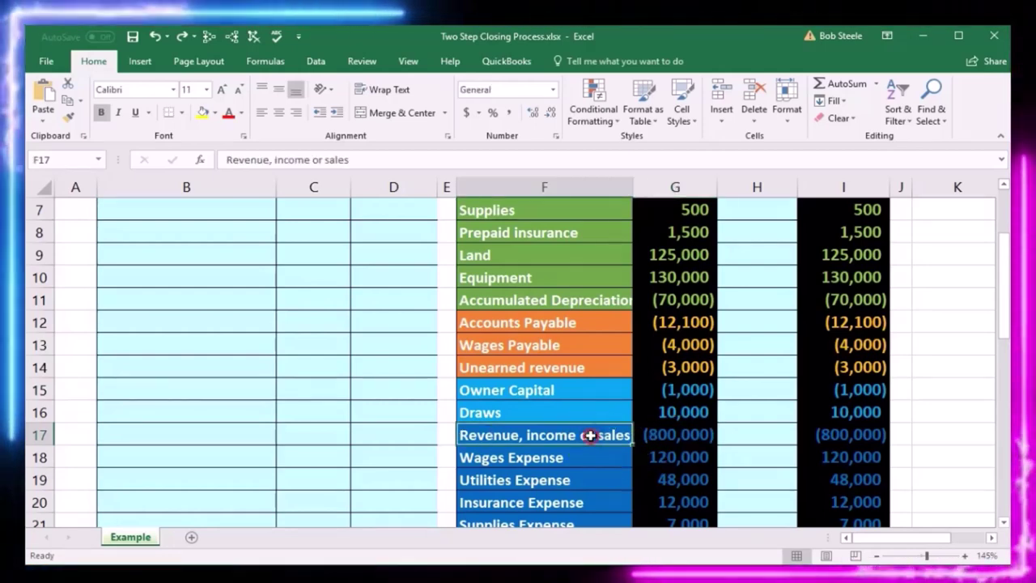
{"action": "right_click", "coordinate": [590, 436]}
{"action": "left_click", "coordinate": [639, 150]}
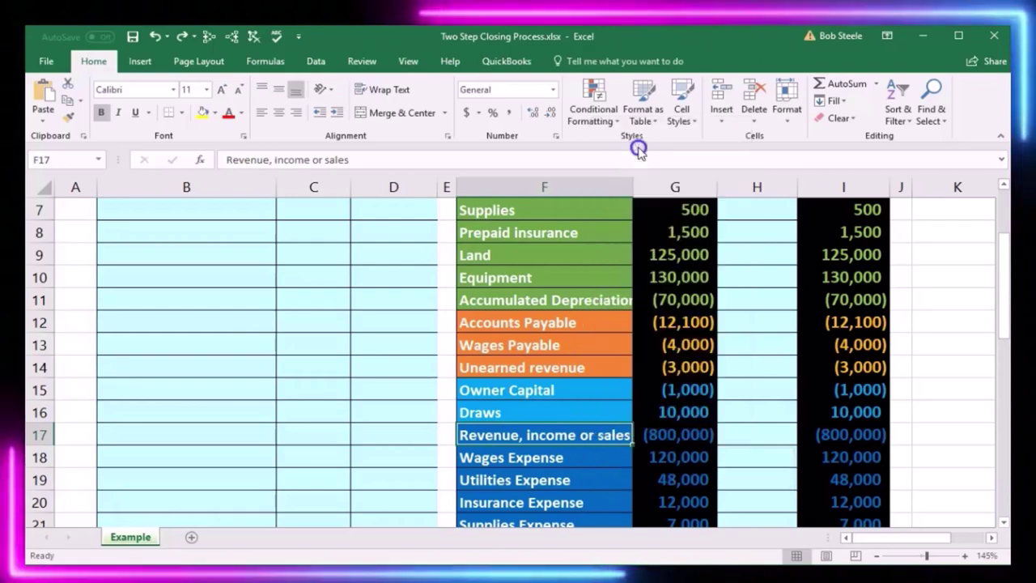
{"action": "left_click", "coordinate": [183, 254]}
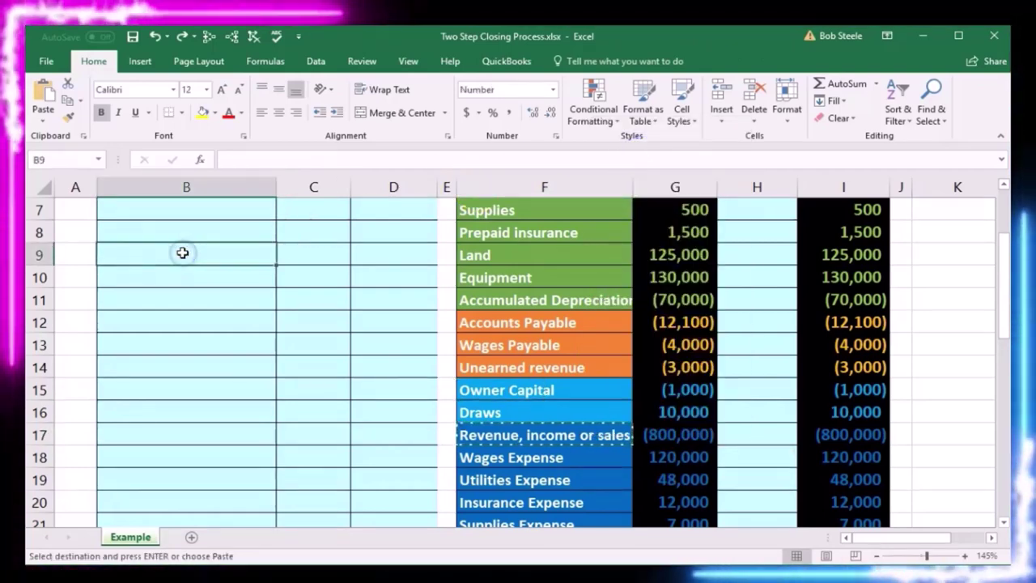
{"action": "right_click", "coordinate": [183, 253]}
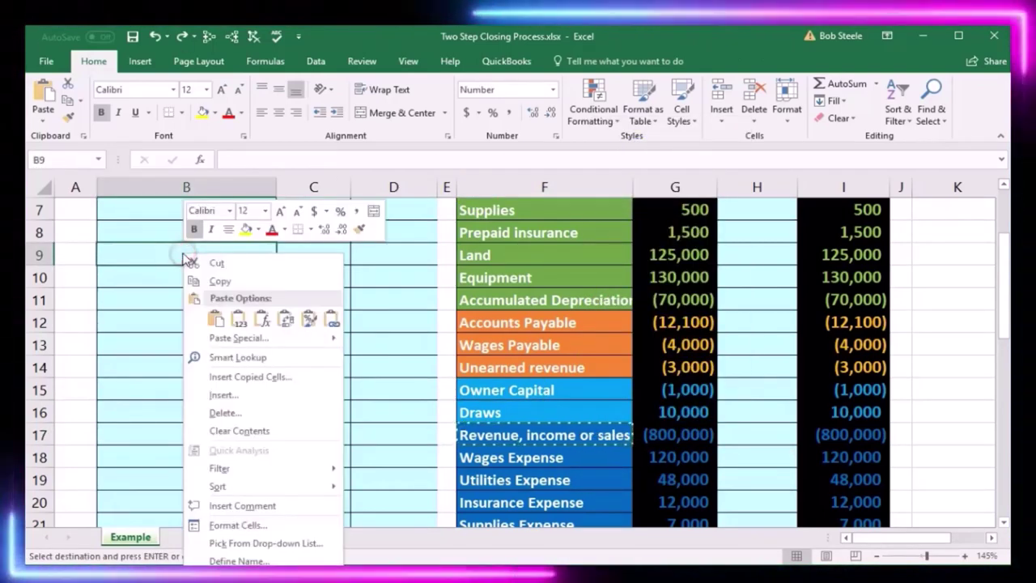
{"action": "left_click", "coordinate": [241, 320]}
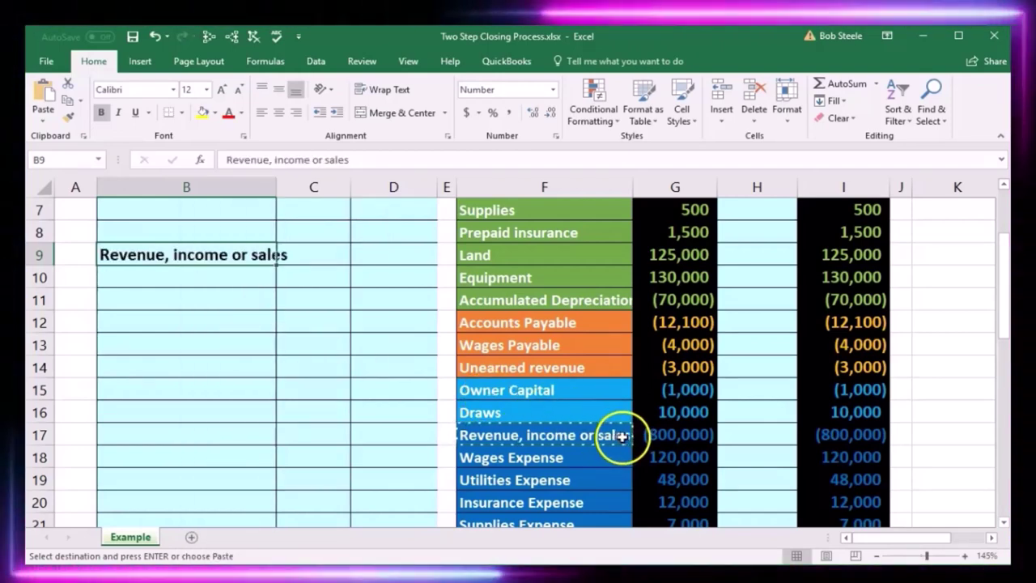
Step: Enter 800000 as the revenue account's debit in C9 of the journal entry
{"action": "left_click", "coordinate": [313, 257]}
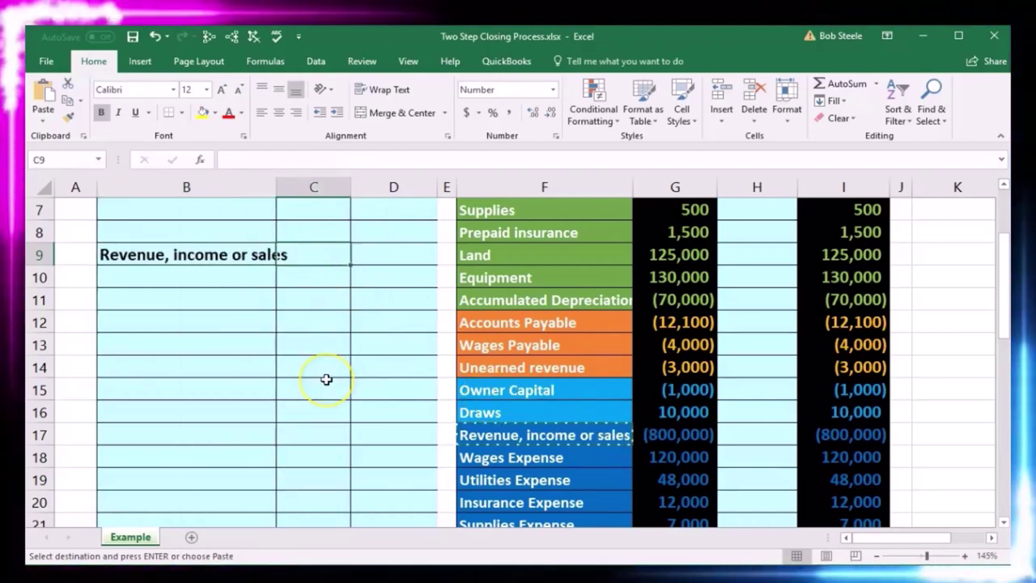
{"action": "type", "text": "800000"}
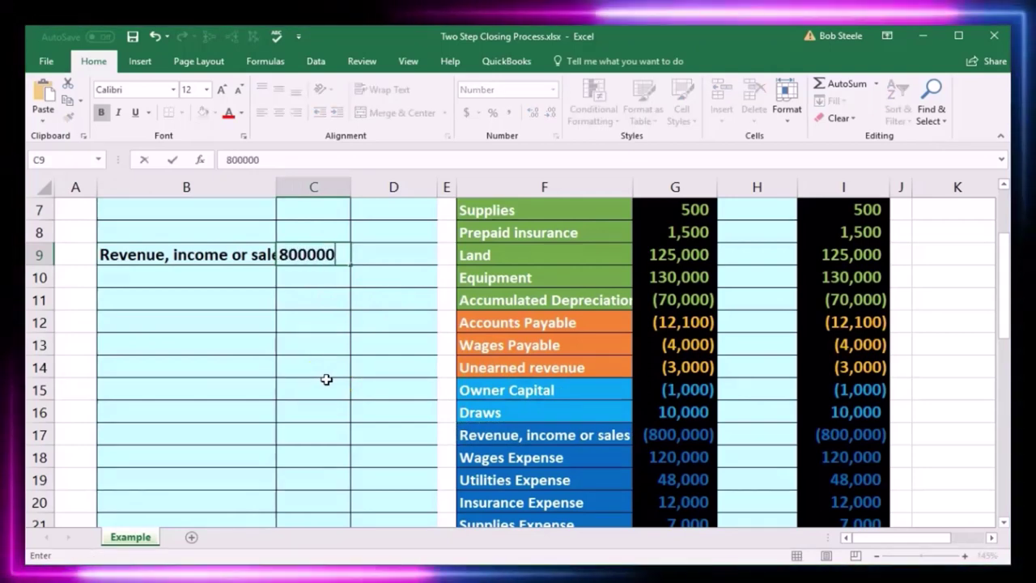
{"action": "key", "text": "Return"}
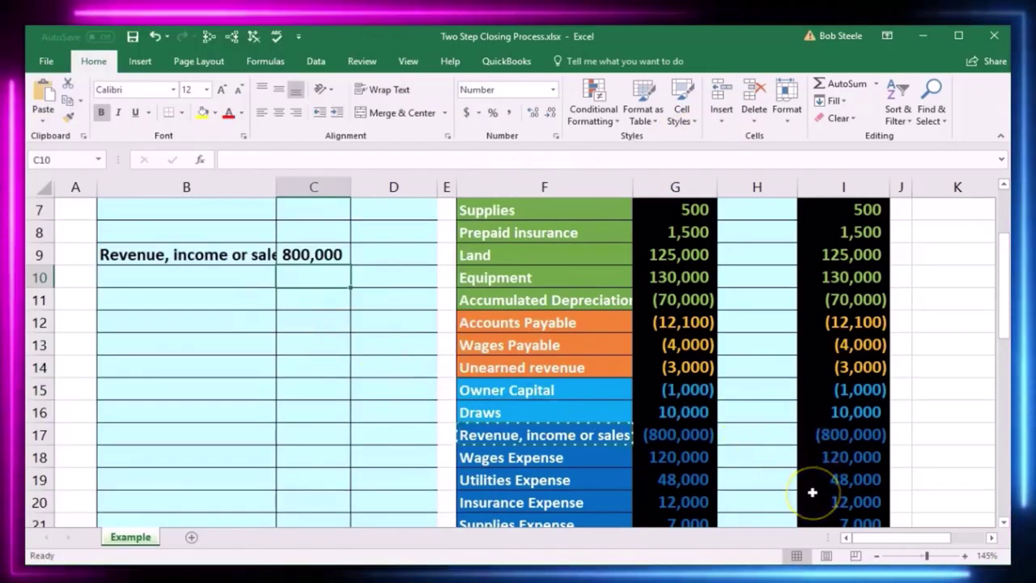
Step: Post the revenue debit to the trial balance by entering the formula =C9 in H17
{"action": "left_click", "coordinate": [750, 438]}
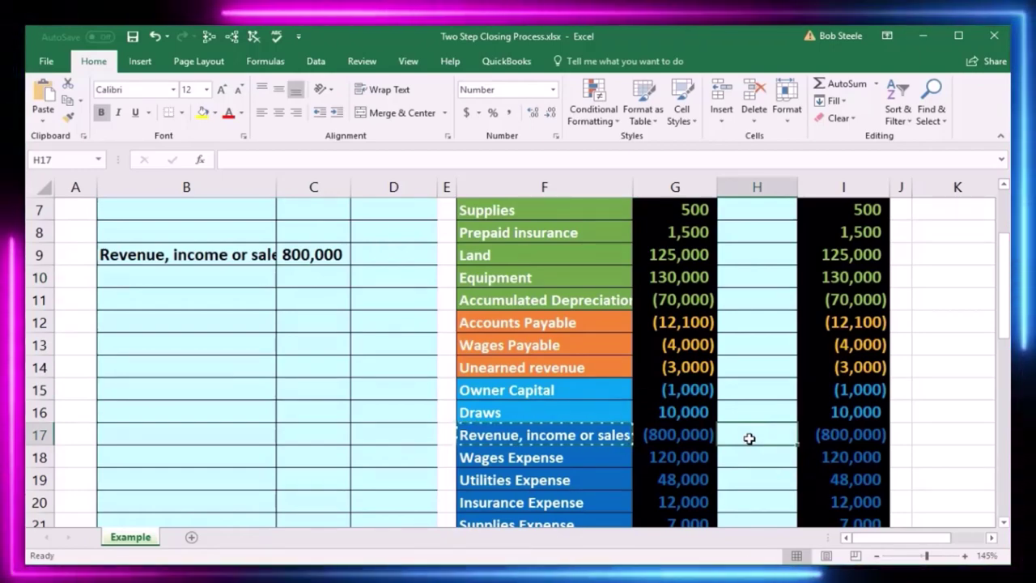
{"action": "type", "text": "="}
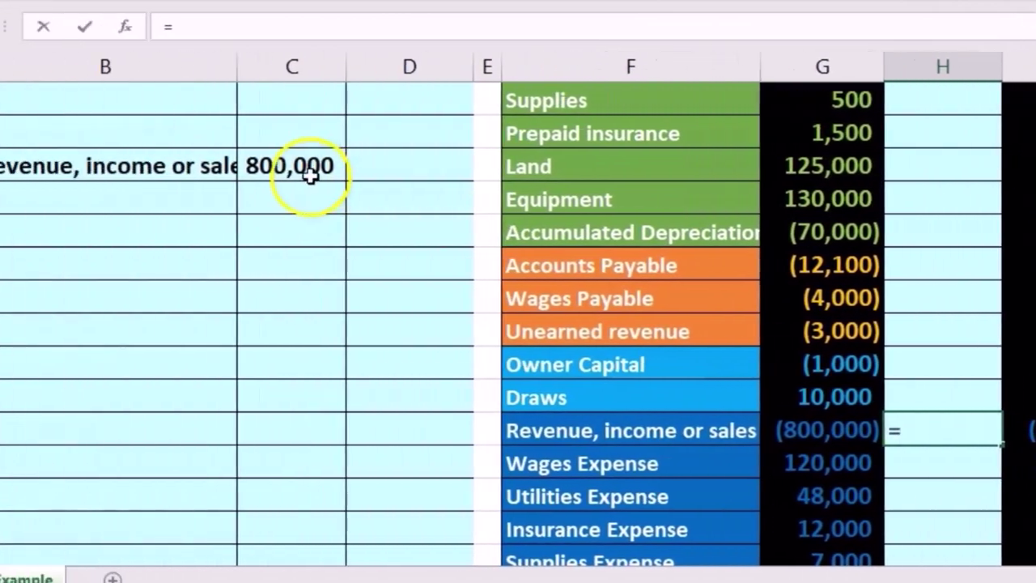
{"action": "left_click", "coordinate": [39, 174]}
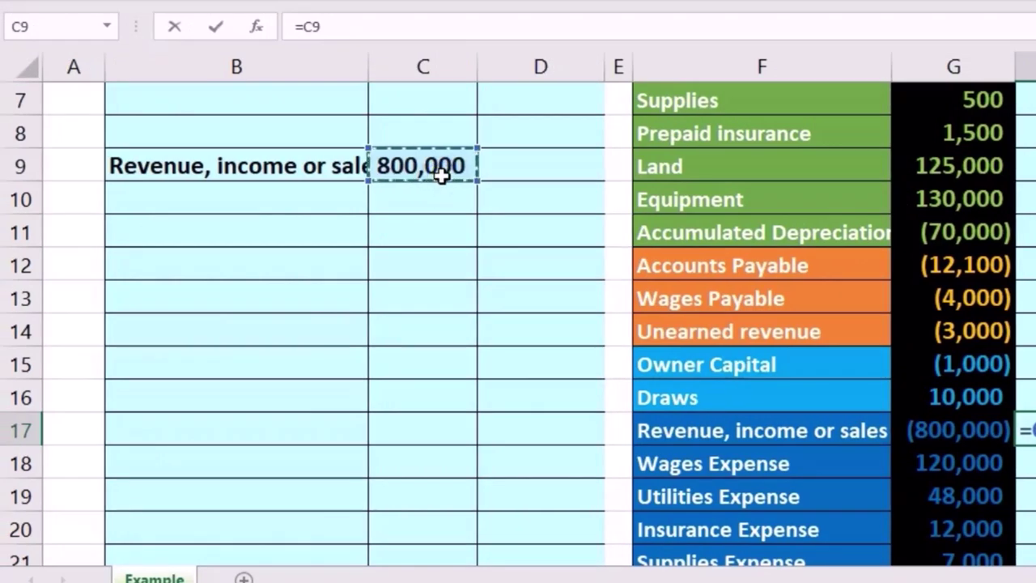
{"action": "key", "text": "Return"}
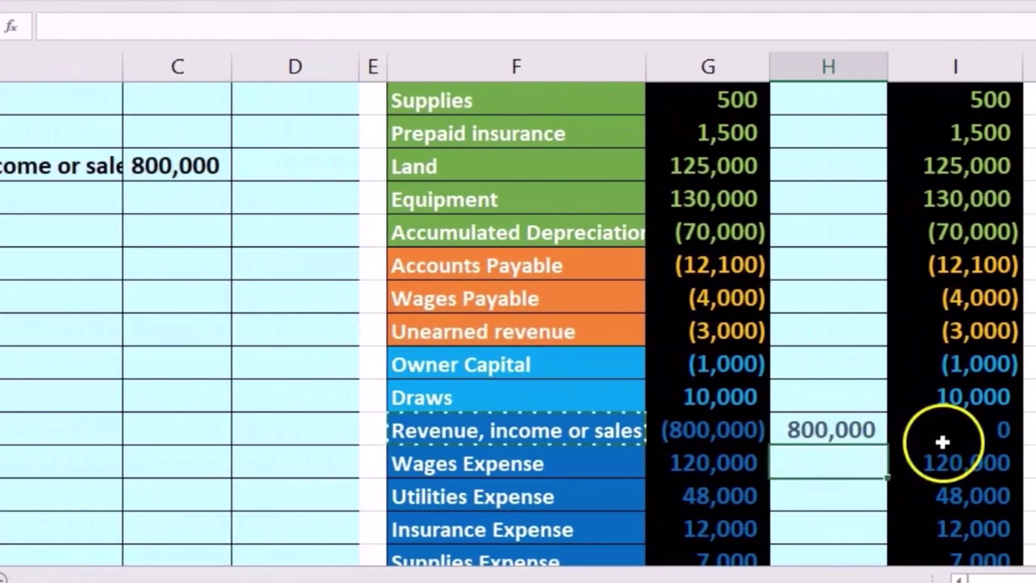
Step: Check the post-close revenue balance in I17 and examine the expense accounts with their adjusted balances
{"action": "left_click", "coordinate": [1003, 437]}
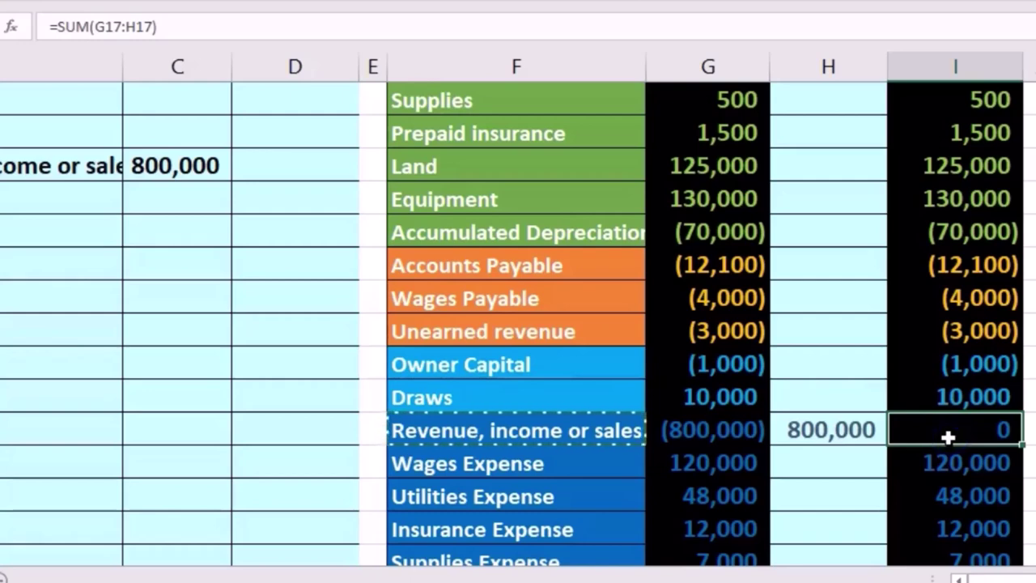
{"action": "scroll", "coordinate": [948, 437], "scroll_direction": "down", "scroll_amount": 1}
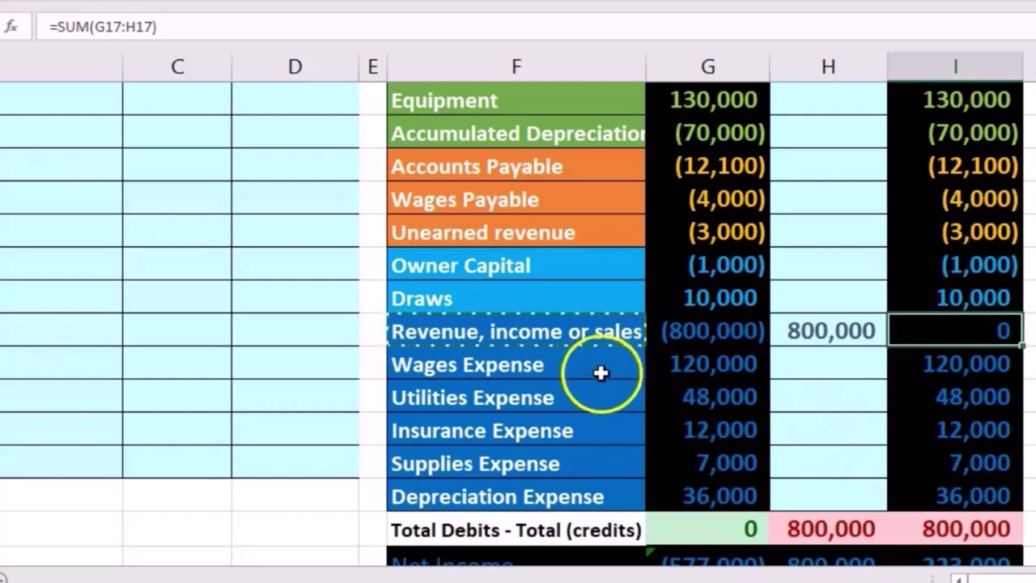
{"action": "left_click_drag", "start_coordinate": [600, 372], "coordinate": [686, 482]}
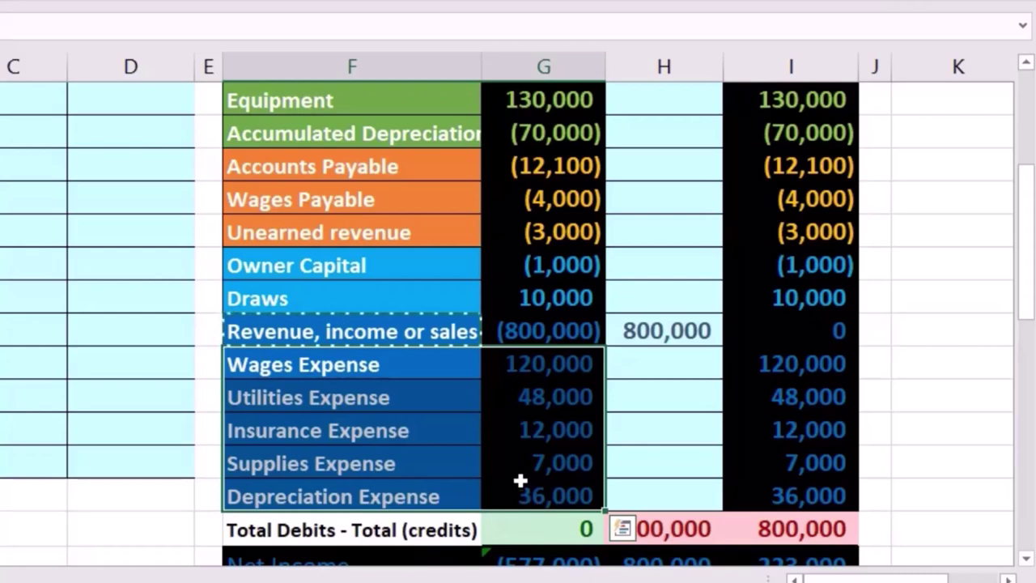
{"action": "scroll", "coordinate": [520, 480], "scroll_direction": "up", "scroll_amount": 1}
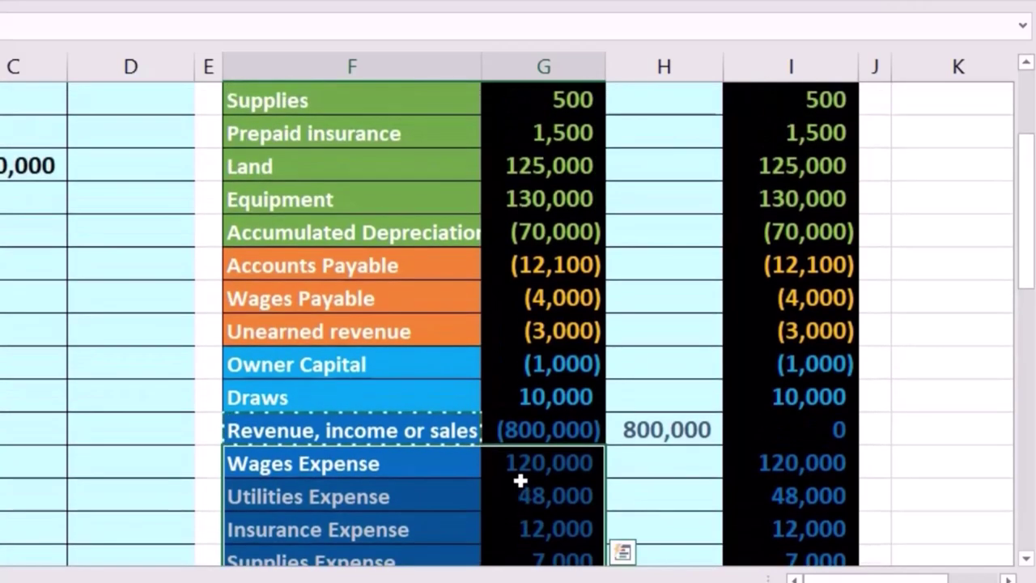
{"action": "left_click", "coordinate": [455, 462]}
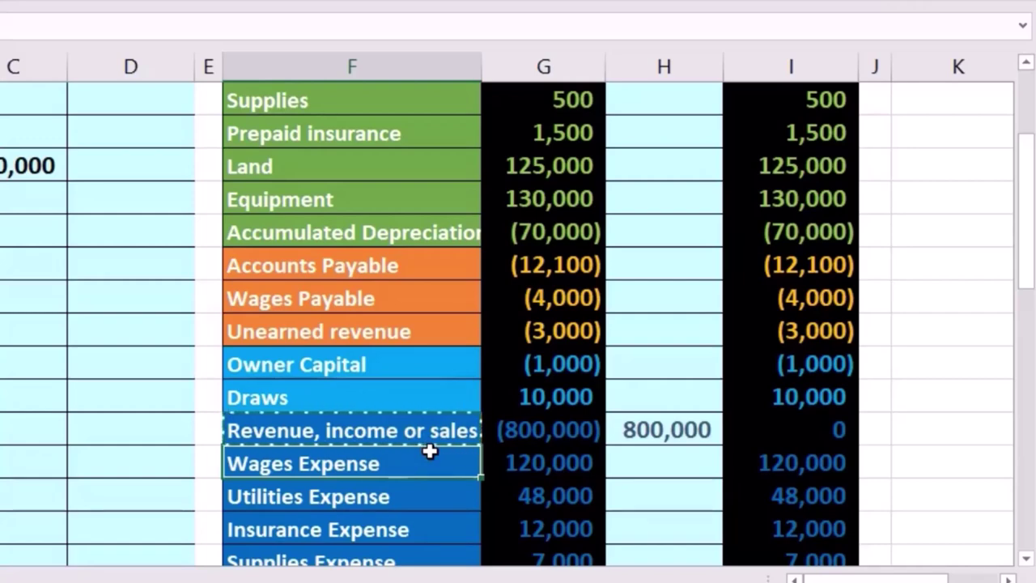
{"action": "left_click", "coordinate": [509, 471]}
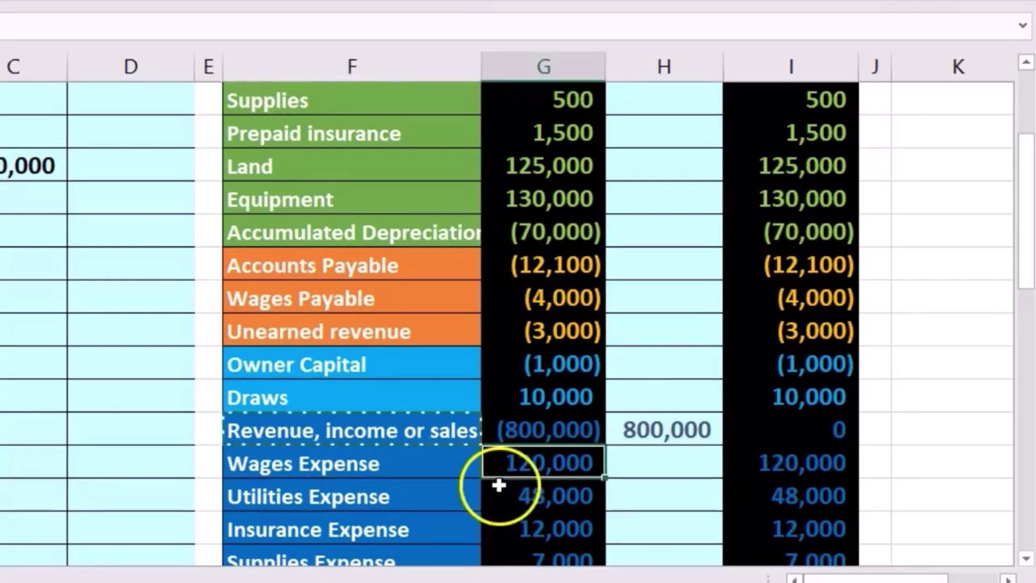
Step: Copy the Wages Expense account name from the trial balance into journal entry cell B10 as values only
{"action": "left_click", "coordinate": [428, 458]}
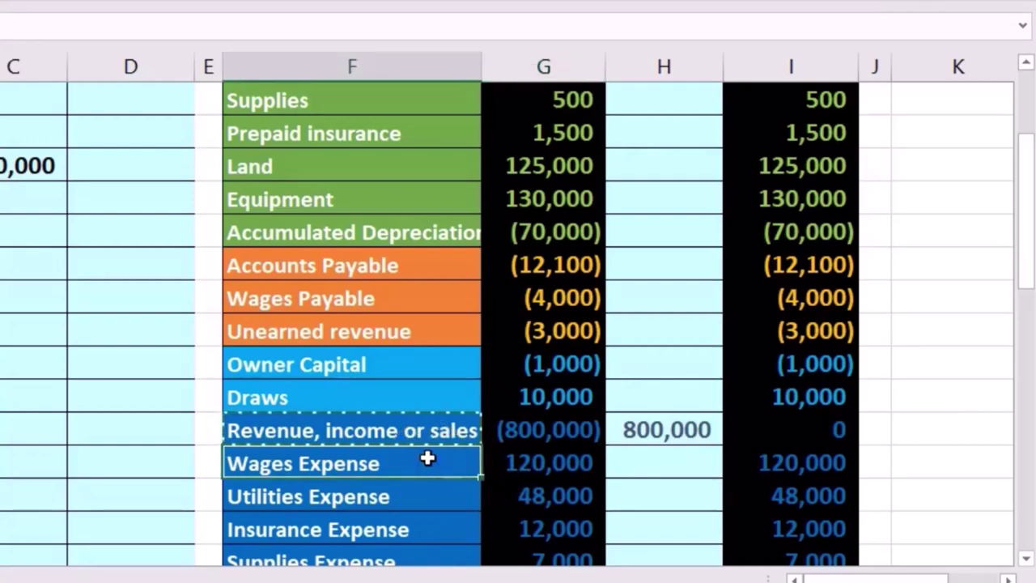
{"action": "right_click", "coordinate": [427, 458]}
{"action": "left_click", "coordinate": [632, 116]}
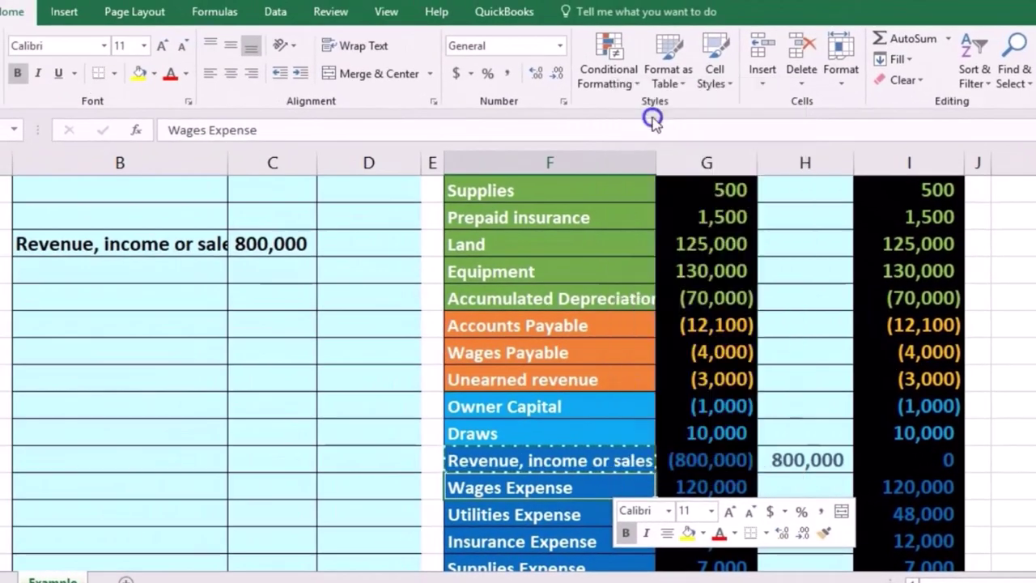
{"action": "left_click", "coordinate": [180, 264]}
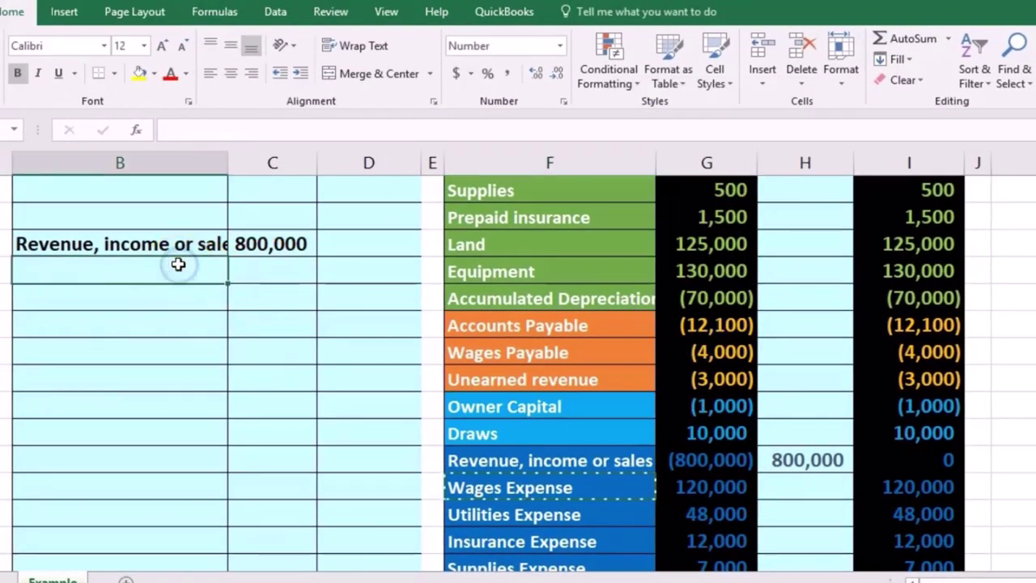
{"action": "right_click", "coordinate": [178, 264]}
{"action": "left_click", "coordinate": [242, 342]}
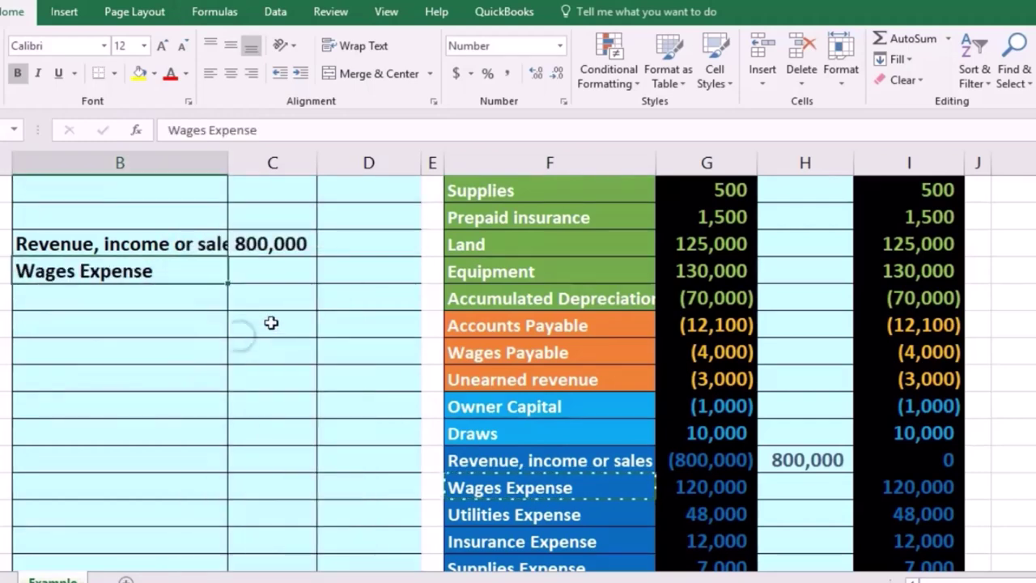
Step: Enter -120000 as the Wages Expense credit in D10 of the journal entry
{"action": "left_click", "coordinate": [347, 269]}
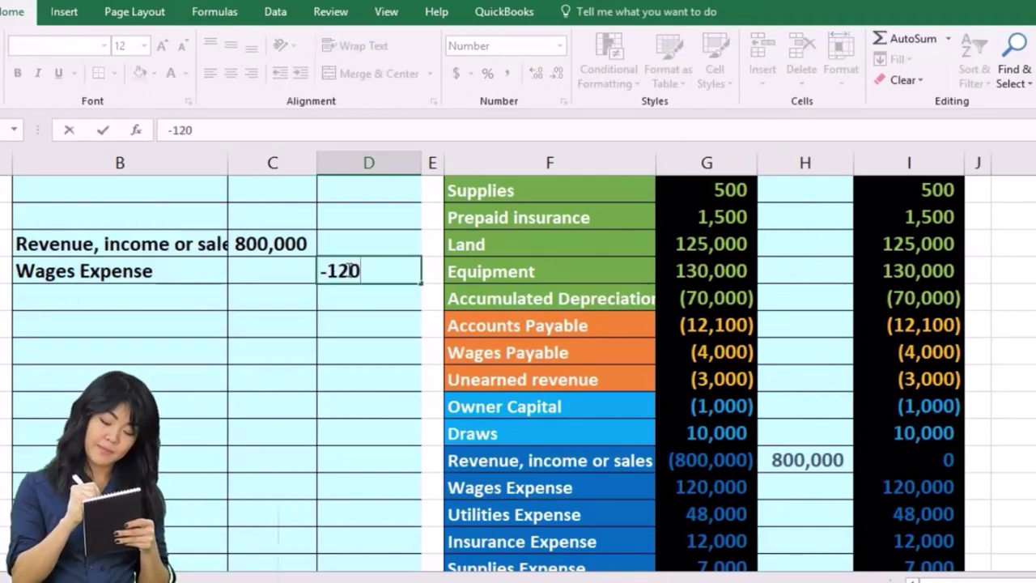
{"action": "key", "text": "Return"}
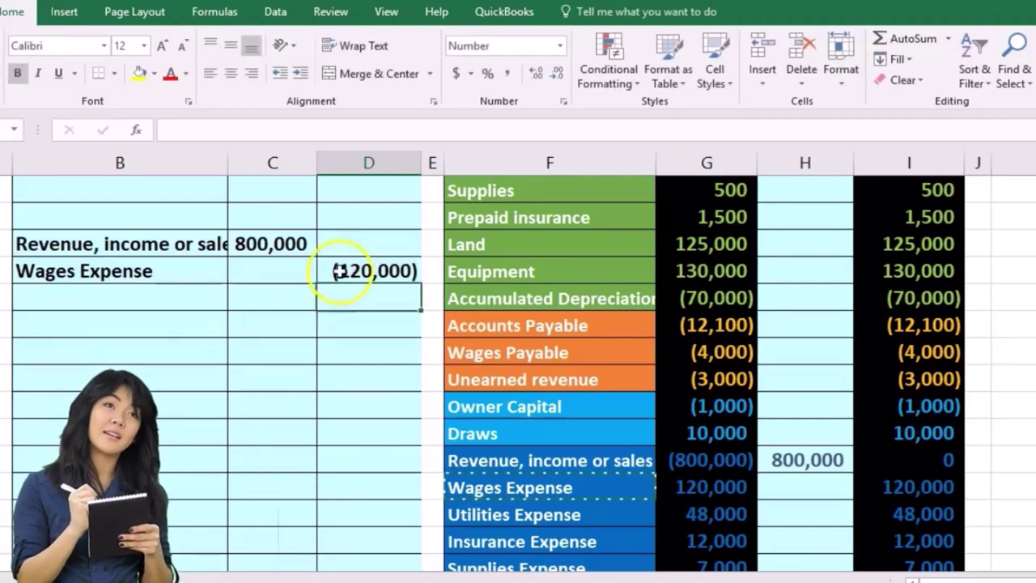
Step: Indent the Wages Expense account name in journal entry cell B10 one level to mark it as a credit
{"action": "left_click", "coordinate": [191, 272]}
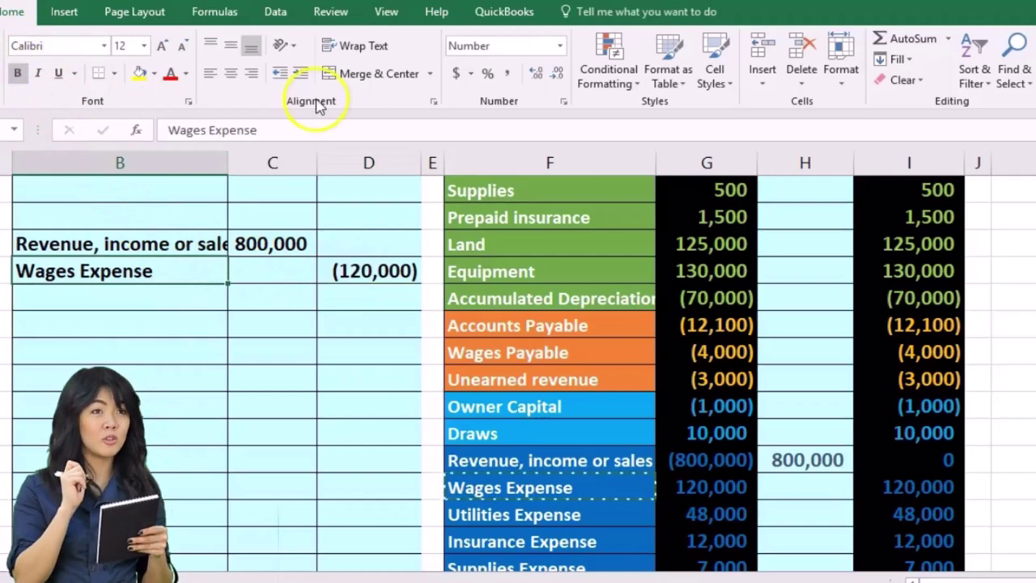
{"action": "left_click", "coordinate": [301, 73]}
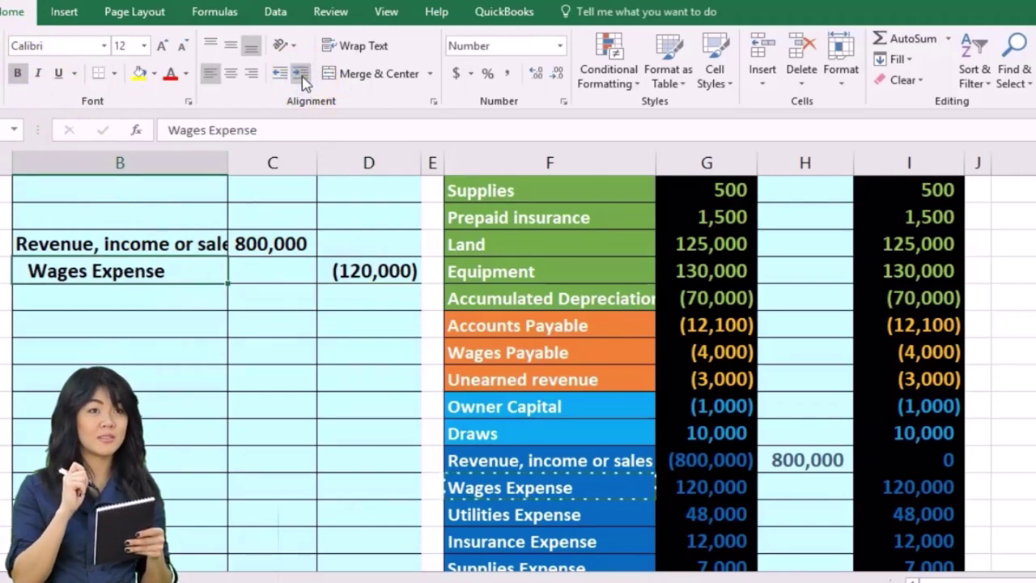
{"action": "left_click", "coordinate": [343, 270]}
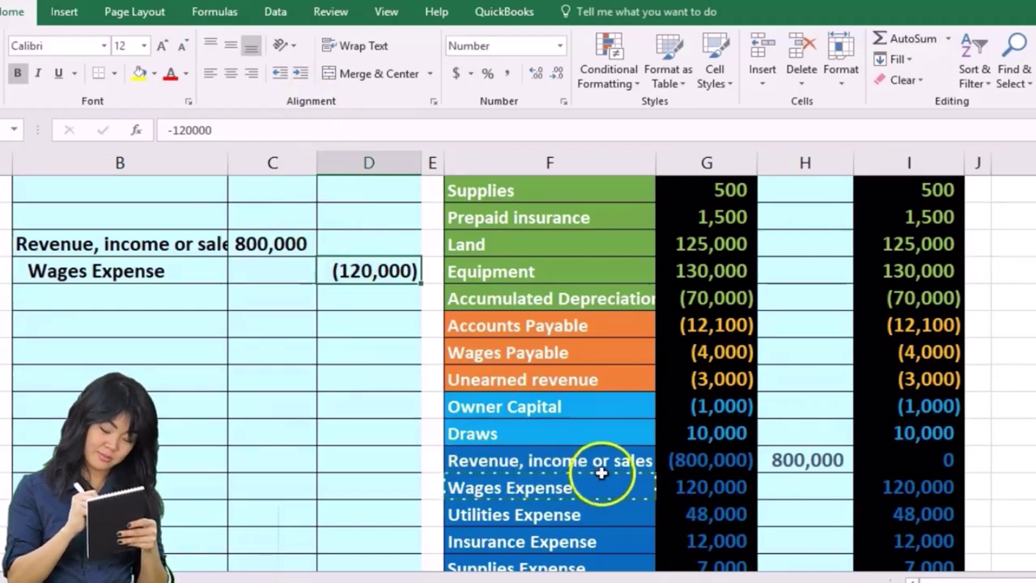
Step: Post the Wages Expense credit to the trial balance by entering the formula =D10 in H18
{"action": "left_click", "coordinate": [802, 488]}
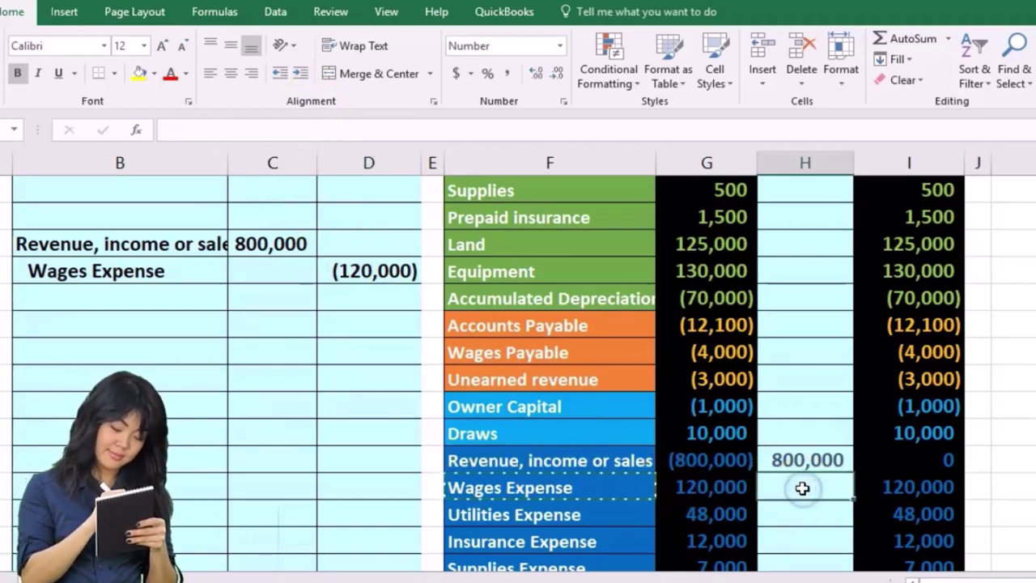
{"action": "type", "text": "="}
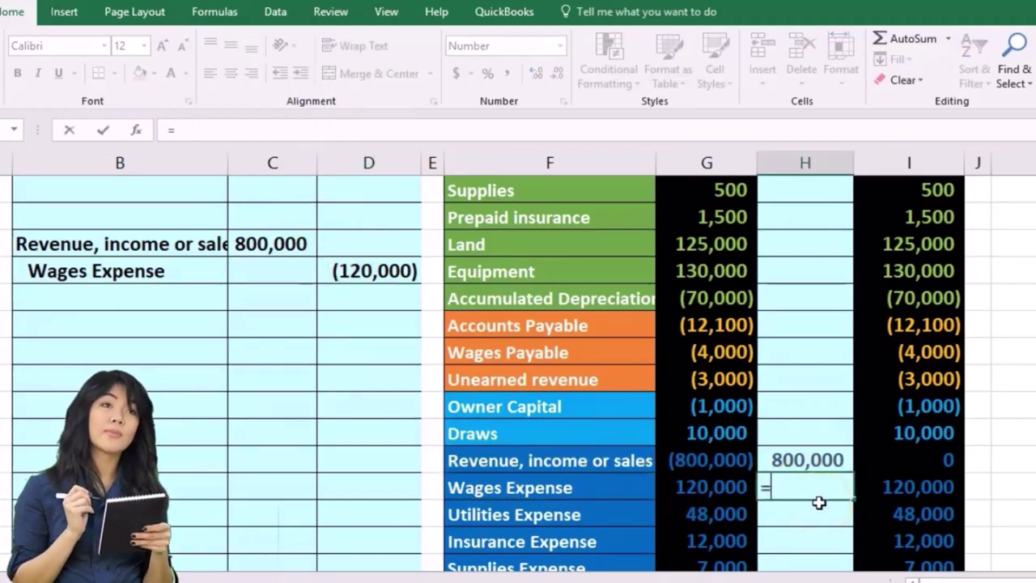
{"action": "left_click", "coordinate": [391, 271]}
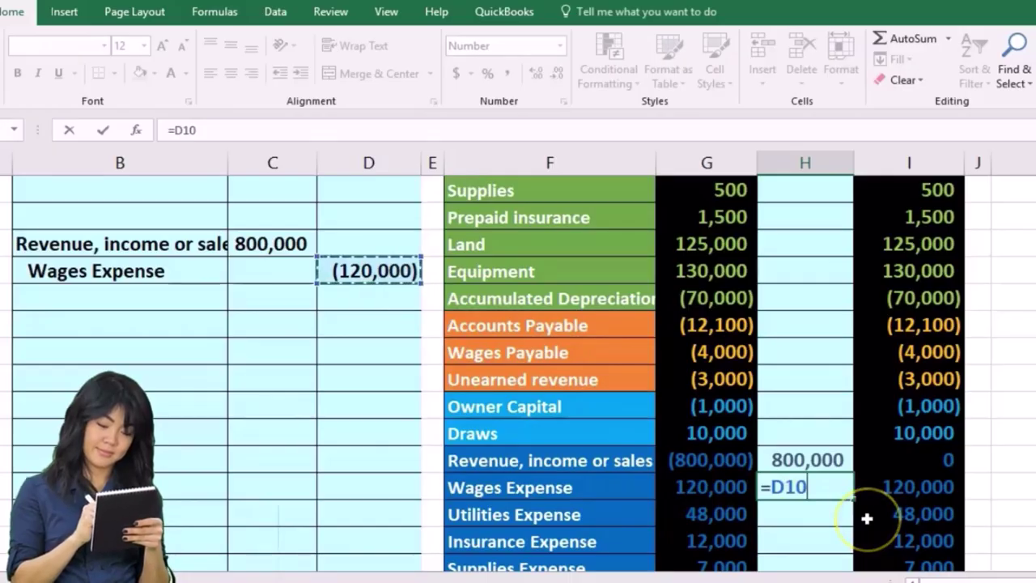
{"action": "key", "text": "Return"}
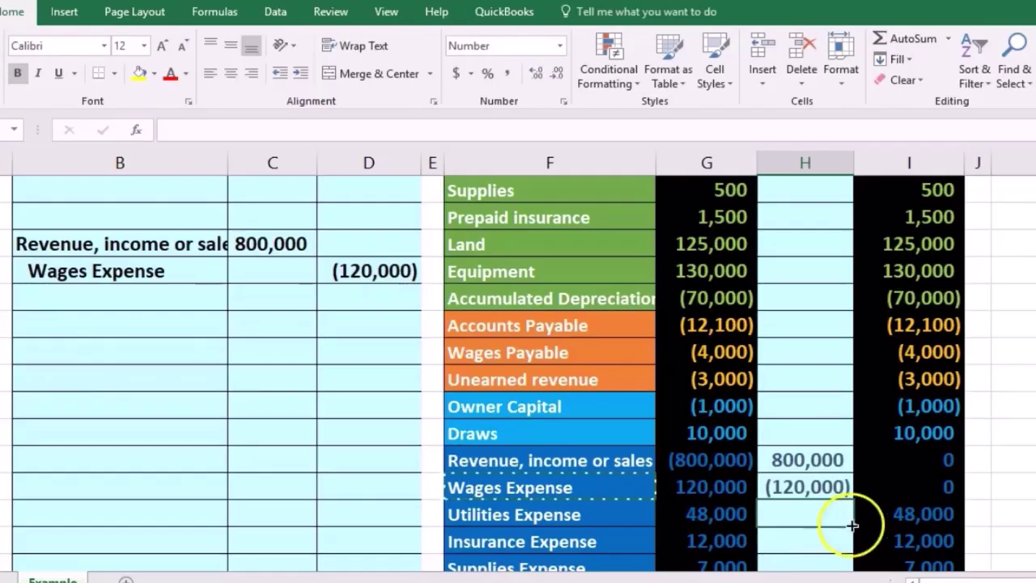
Step: Copy the Utilities Expense account name from the trial balance into B11 as values only and indent it one level
{"action": "scroll", "coordinate": [847, 523], "scroll_direction": "down", "scroll_amount": 1}
{"action": "left_click", "coordinate": [549, 435]}
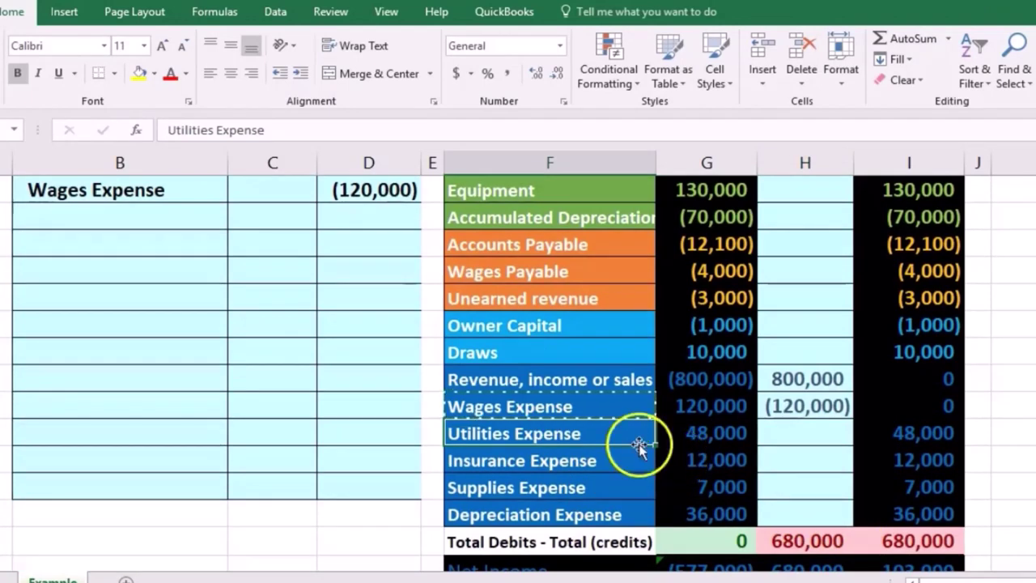
{"action": "right_click", "coordinate": [602, 432]}
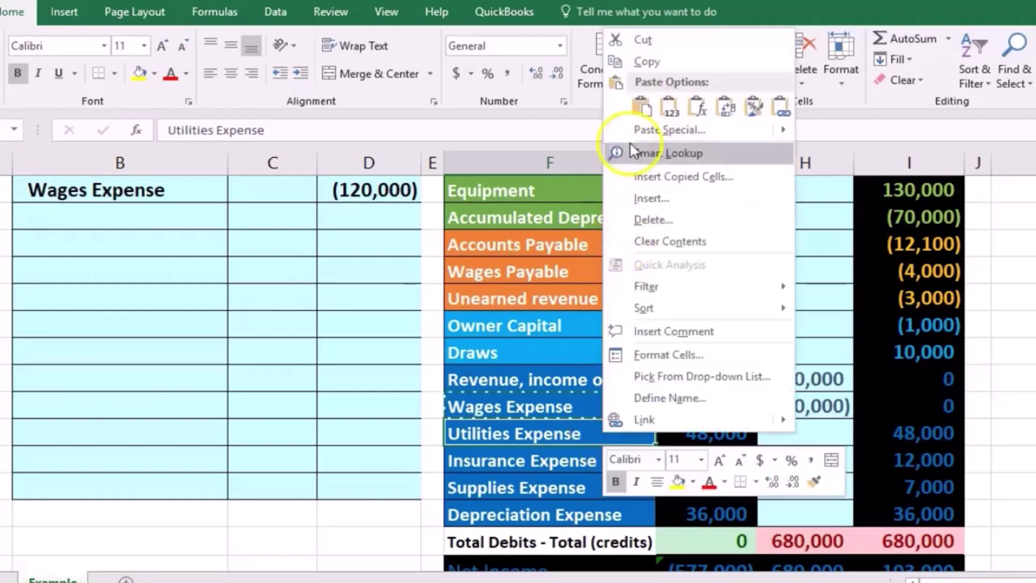
{"action": "left_click", "coordinate": [647, 62]}
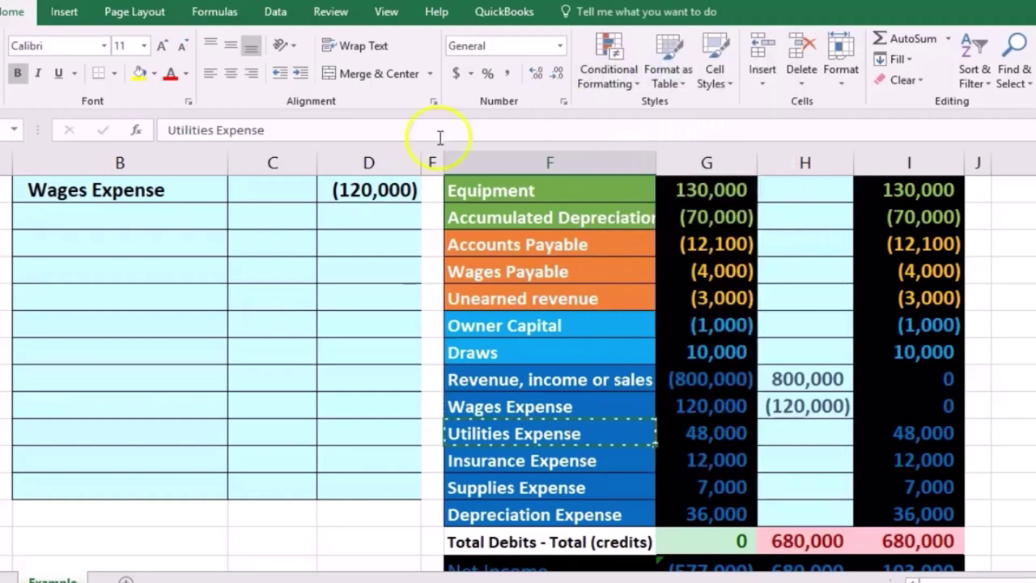
{"action": "right_click", "coordinate": [133, 216]}
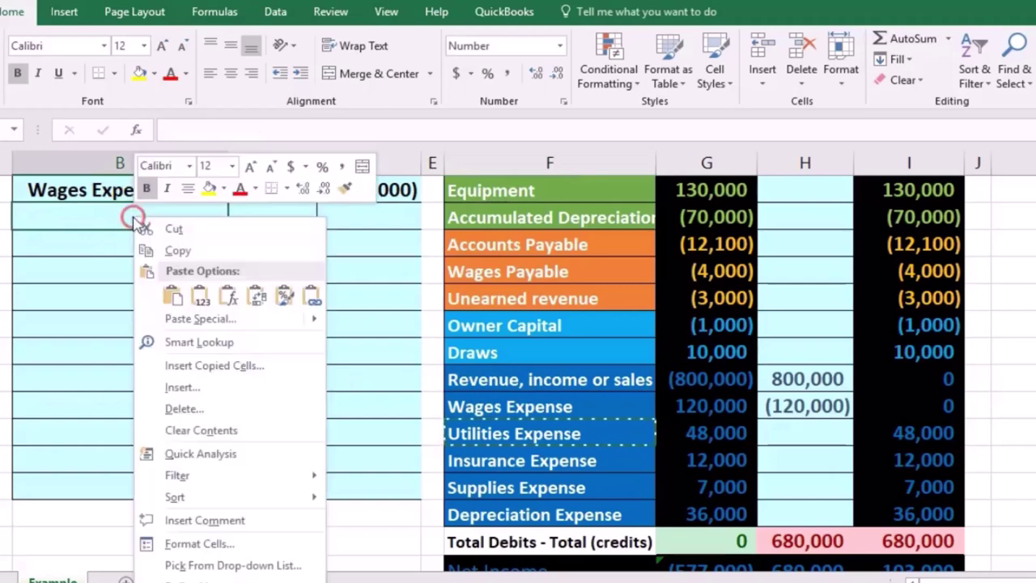
{"action": "left_click", "coordinate": [201, 294]}
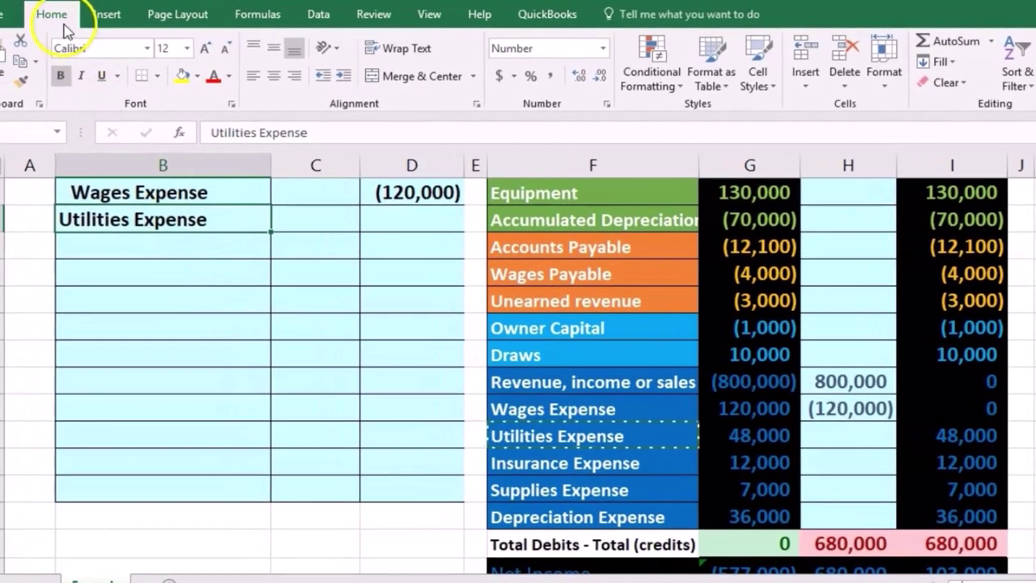
{"action": "left_click", "coordinate": [345, 76]}
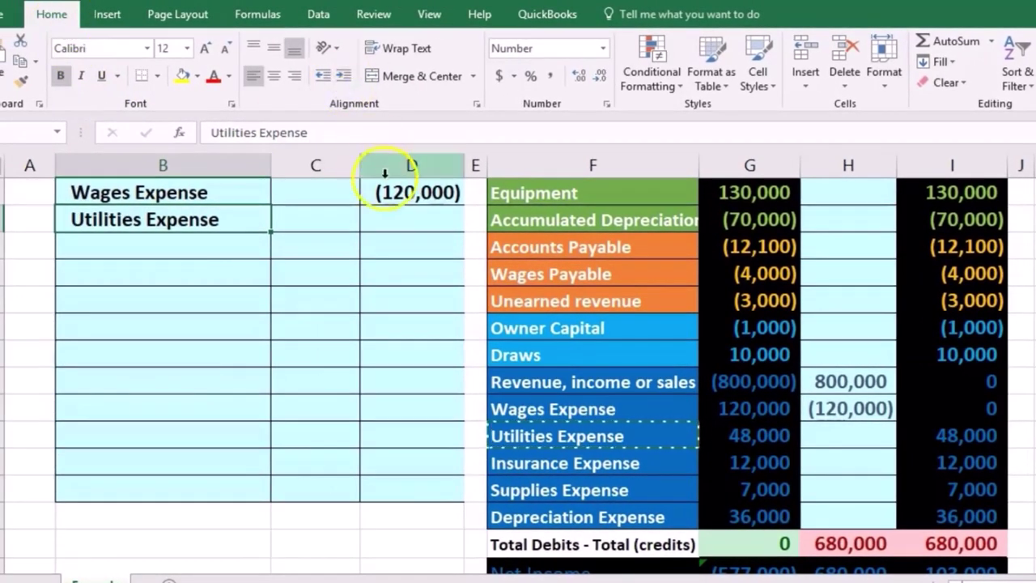
Step: Enter -48000 as the Utilities Expense credit in D11 of the journal entry
{"action": "left_click", "coordinate": [406, 225]}
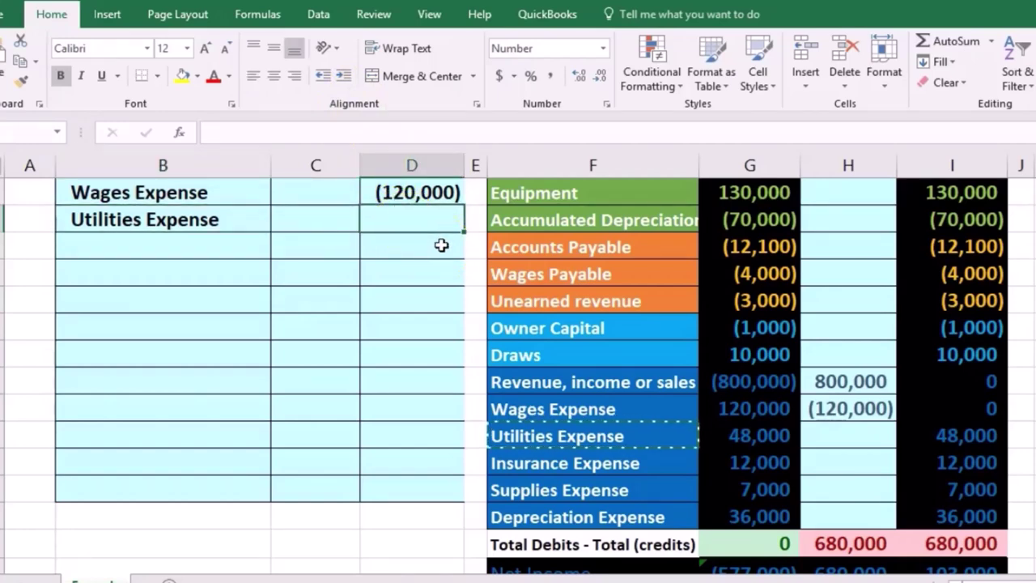
{"action": "type", "text": "-48"}
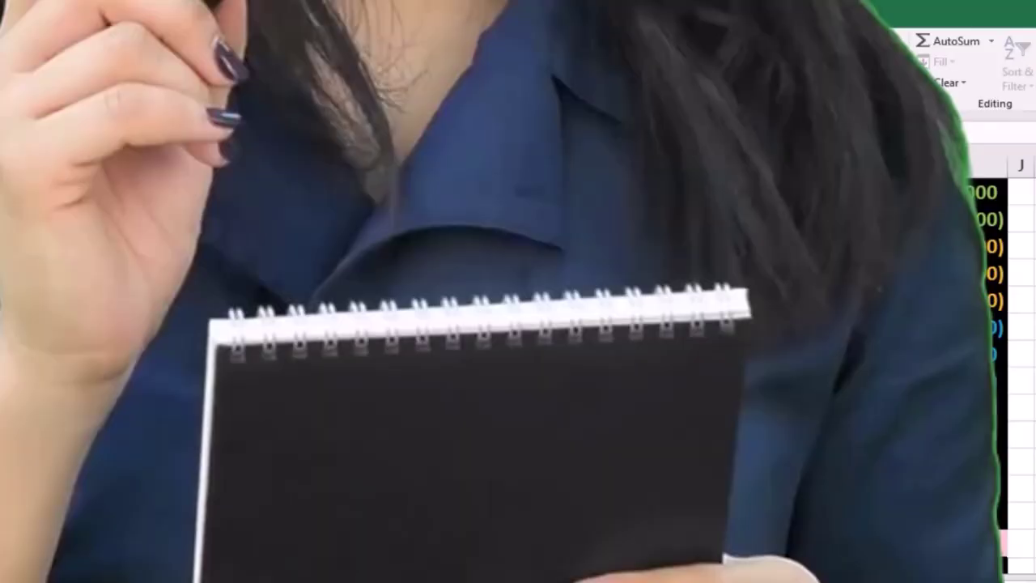
{"action": "type", "text": "000"}
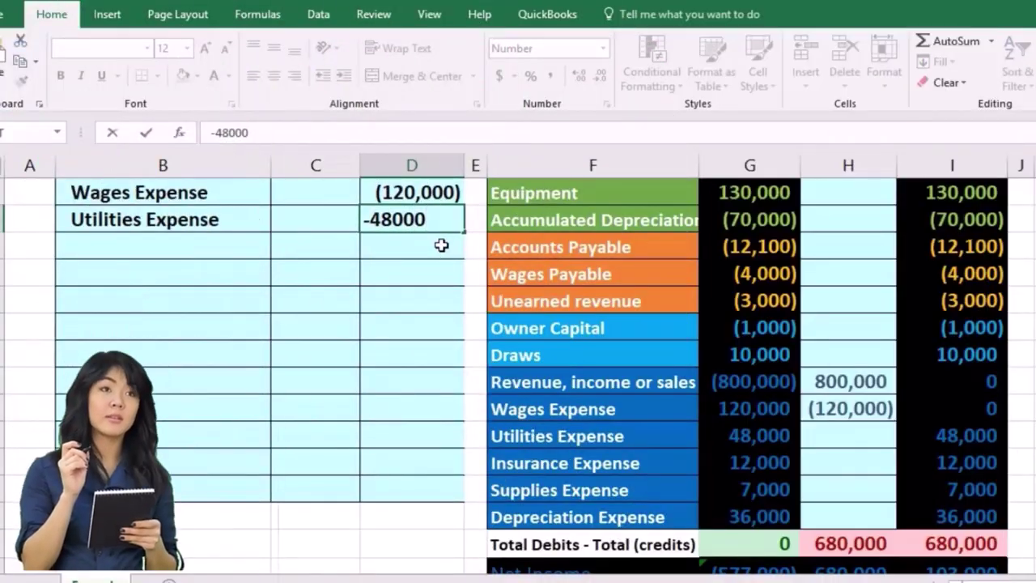
{"action": "key", "text": "Return"}
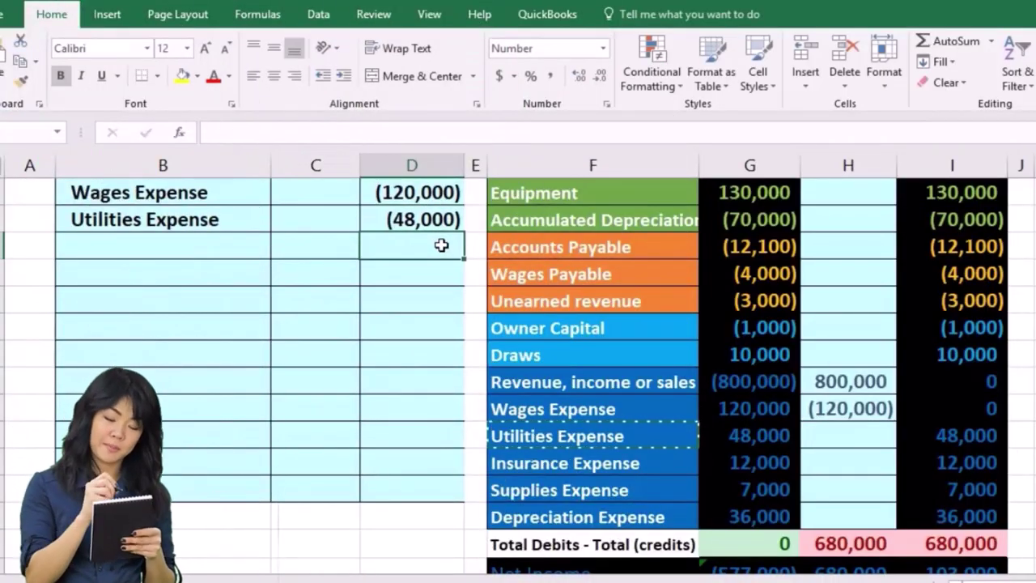
Step: Post the Utilities Expense credit to the trial balance by entering the formula =D11 in H19
{"action": "left_click", "coordinate": [828, 434]}
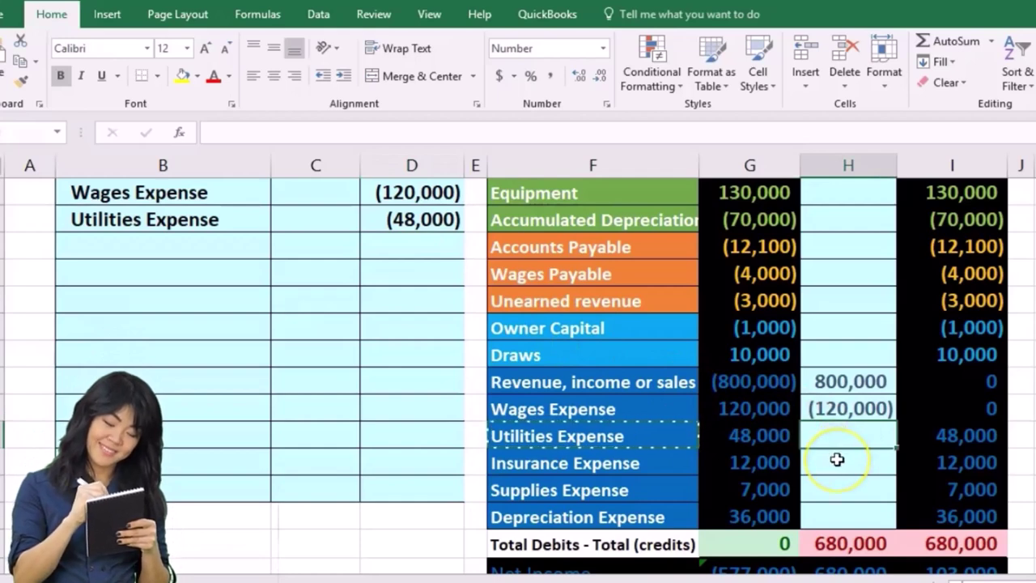
{"action": "type", "text": "="}
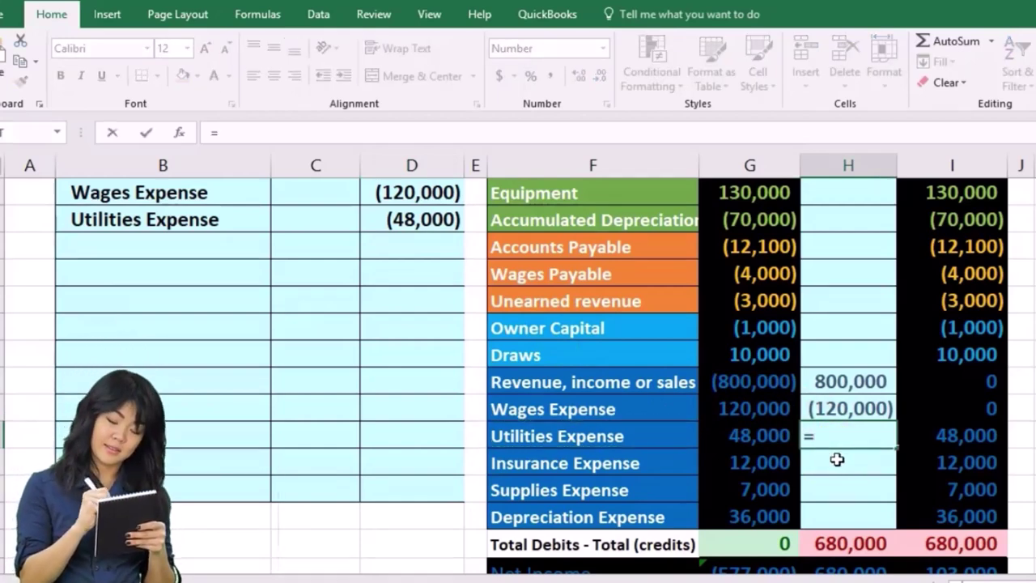
{"action": "left_click", "coordinate": [450, 219]}
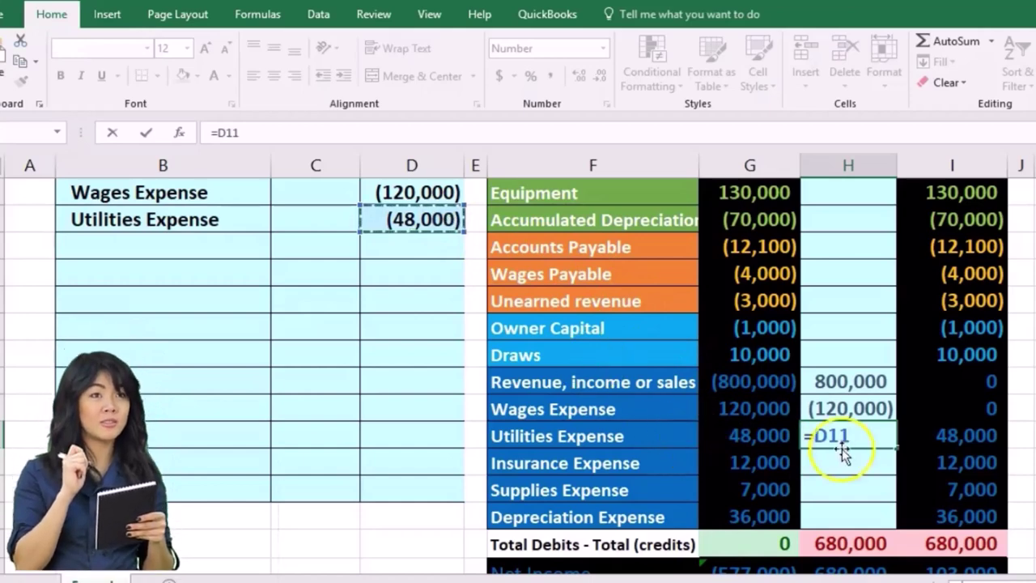
{"action": "key", "text": "Return"}
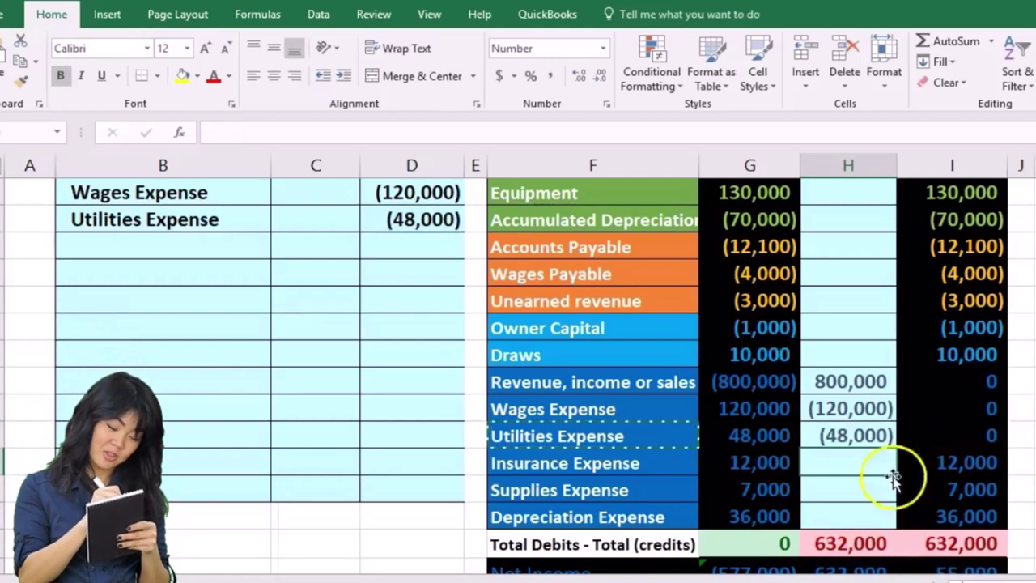
Step: Copy the Insurance Expense account name from the trial balance into B12 as values only and indent it one level
{"action": "left_click", "coordinate": [659, 464]}
{"action": "left_click", "coordinate": [723, 464]}
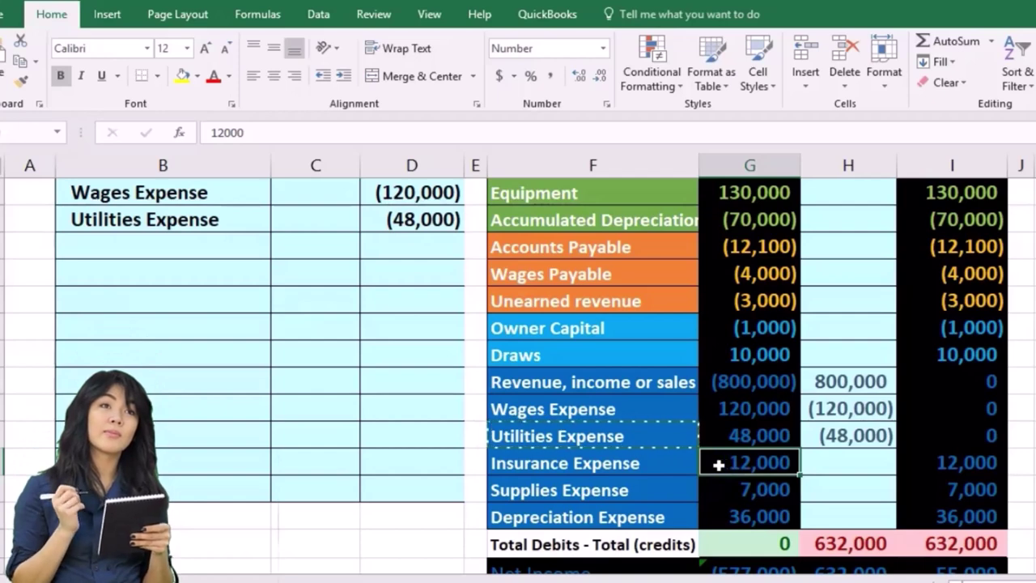
{"action": "left_click", "coordinate": [631, 464]}
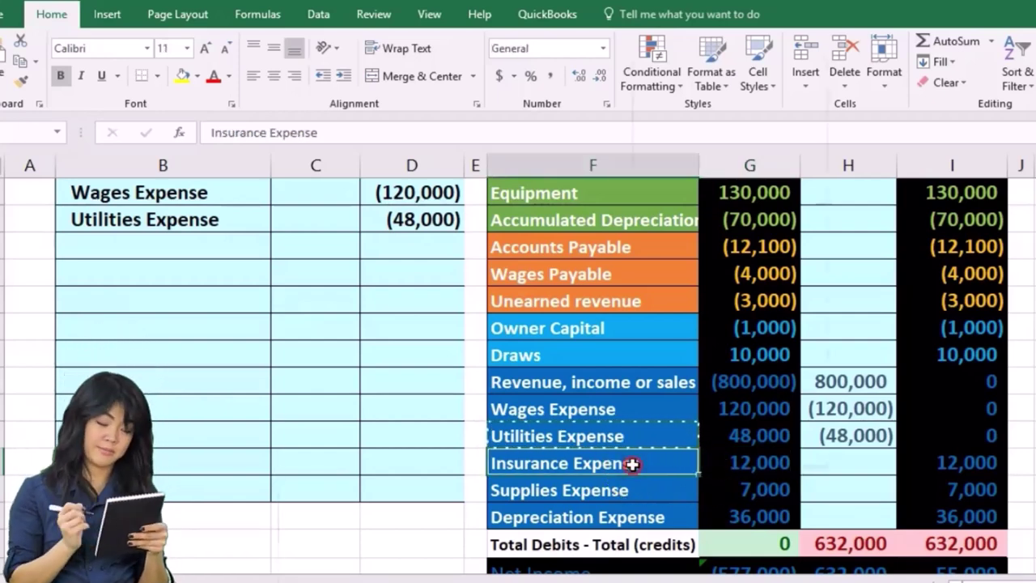
{"action": "right_click", "coordinate": [632, 464]}
{"action": "left_click", "coordinate": [682, 94]}
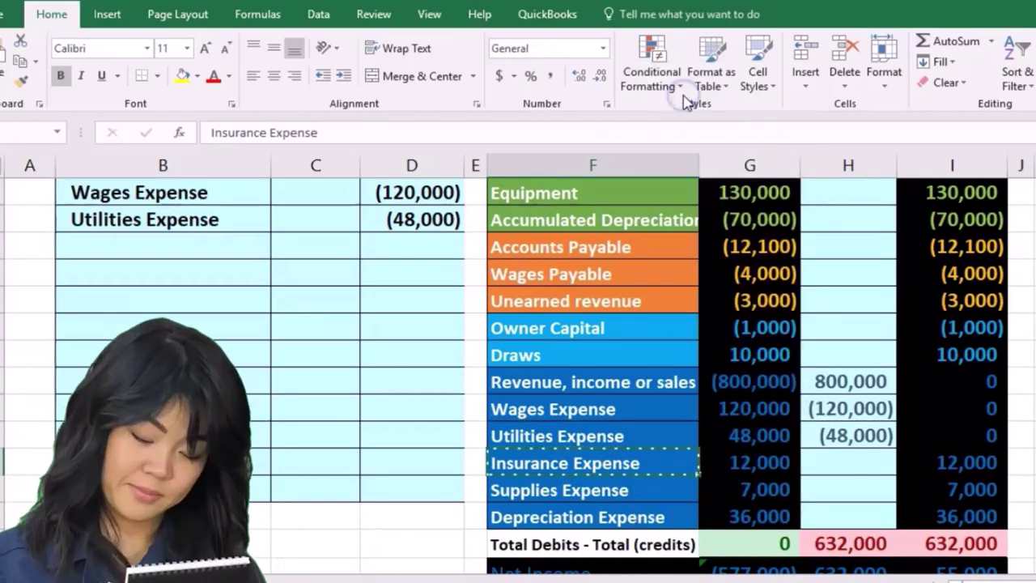
{"action": "left_click", "coordinate": [226, 242]}
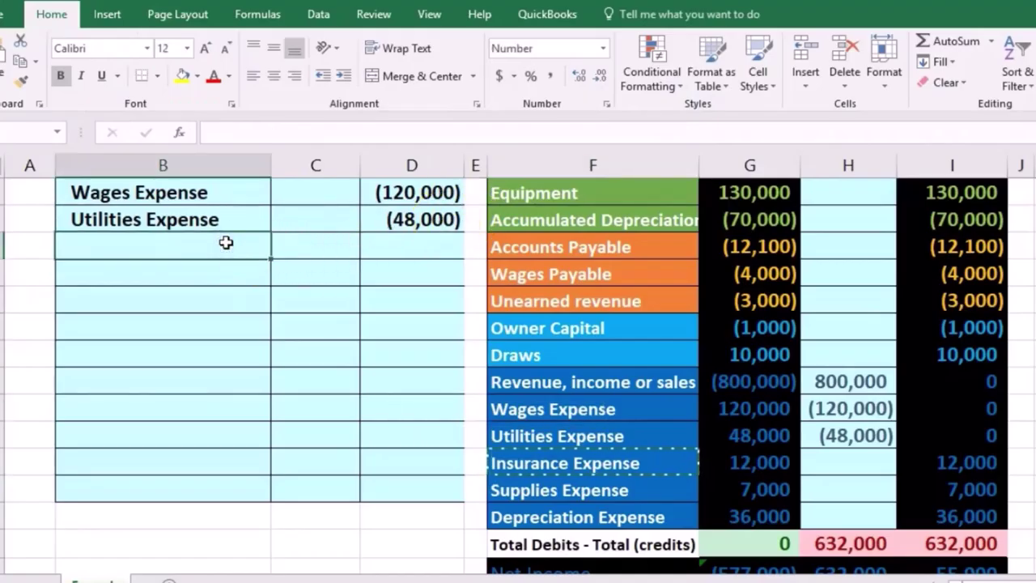
{"action": "right_click", "coordinate": [226, 243]}
{"action": "left_click", "coordinate": [295, 320]}
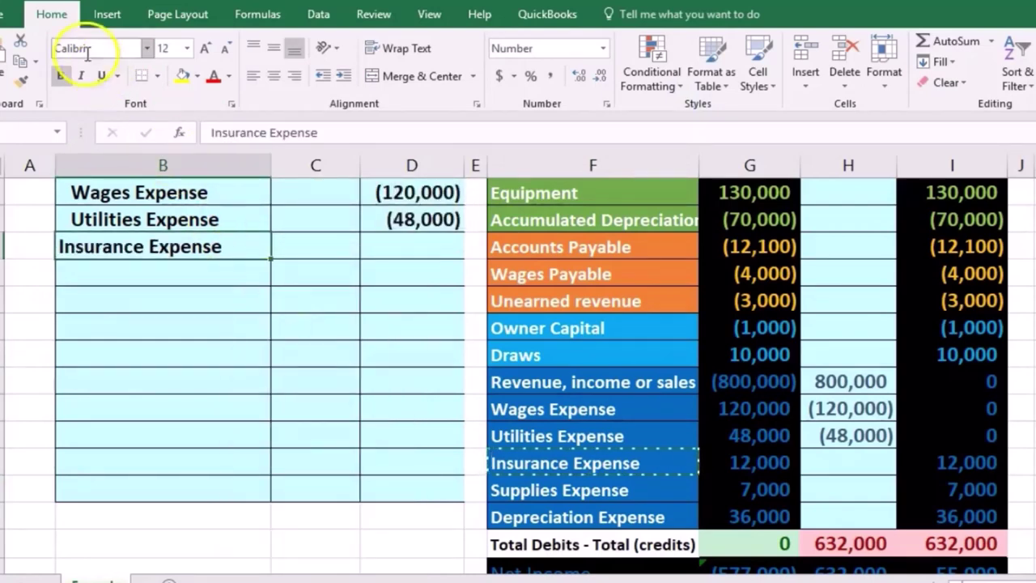
{"action": "left_click", "coordinate": [345, 77]}
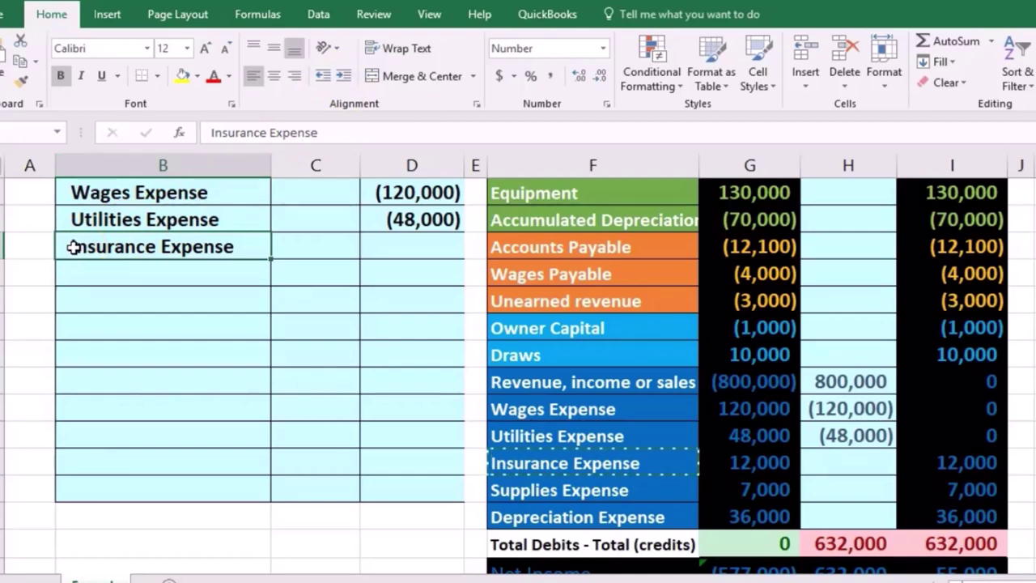
Step: Enter -12000 as the Insurance Expense credit in D12 of the journal entry
{"action": "left_click", "coordinate": [404, 250]}
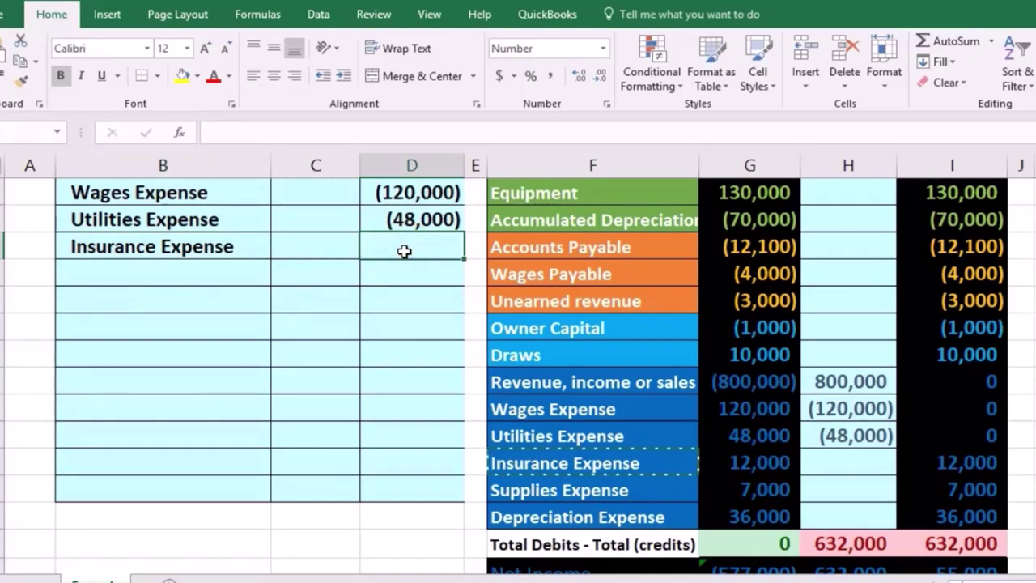
{"action": "type", "text": "-"}
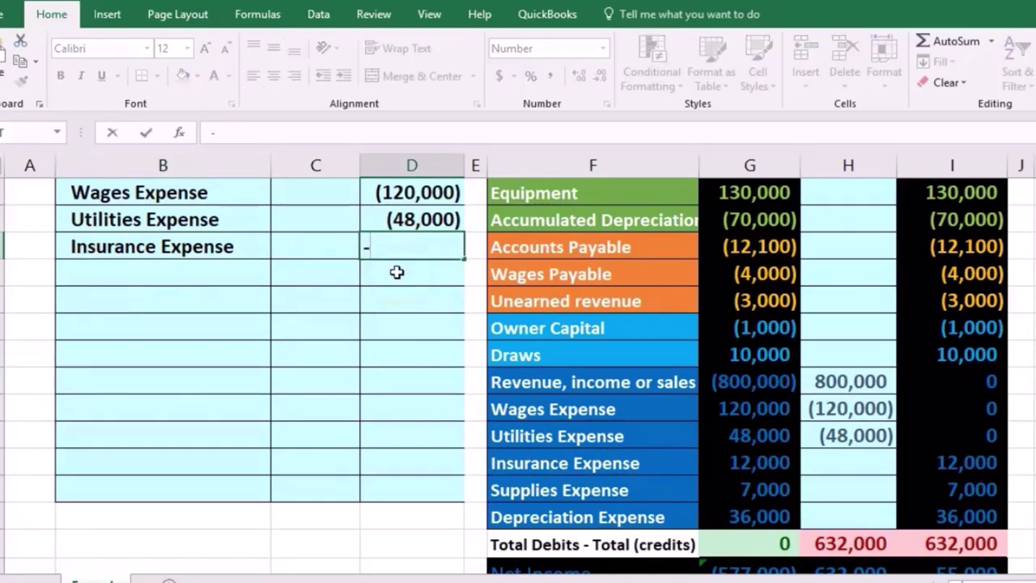
{"action": "type", "text": "12000"}
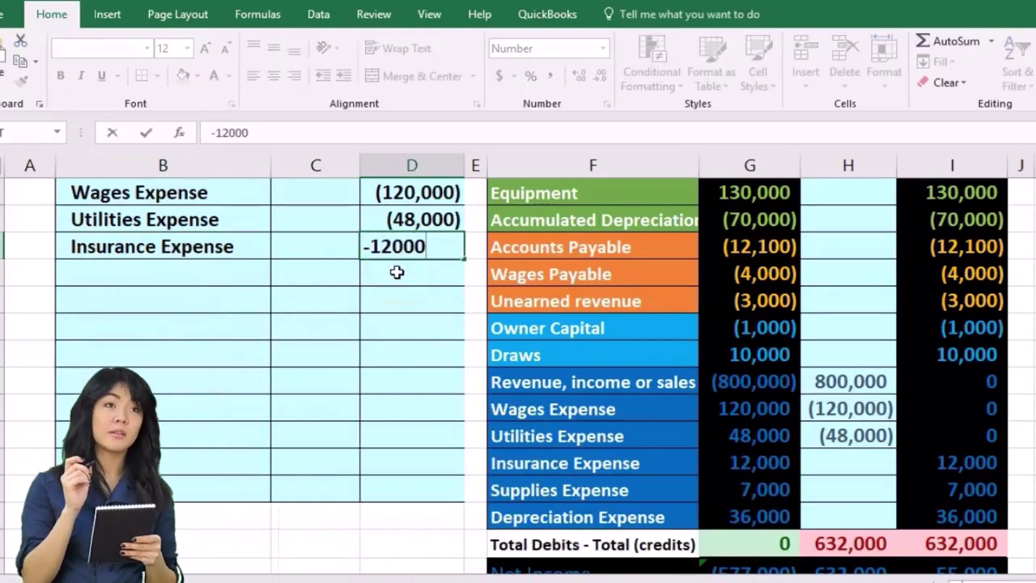
{"action": "key", "text": "Return"}
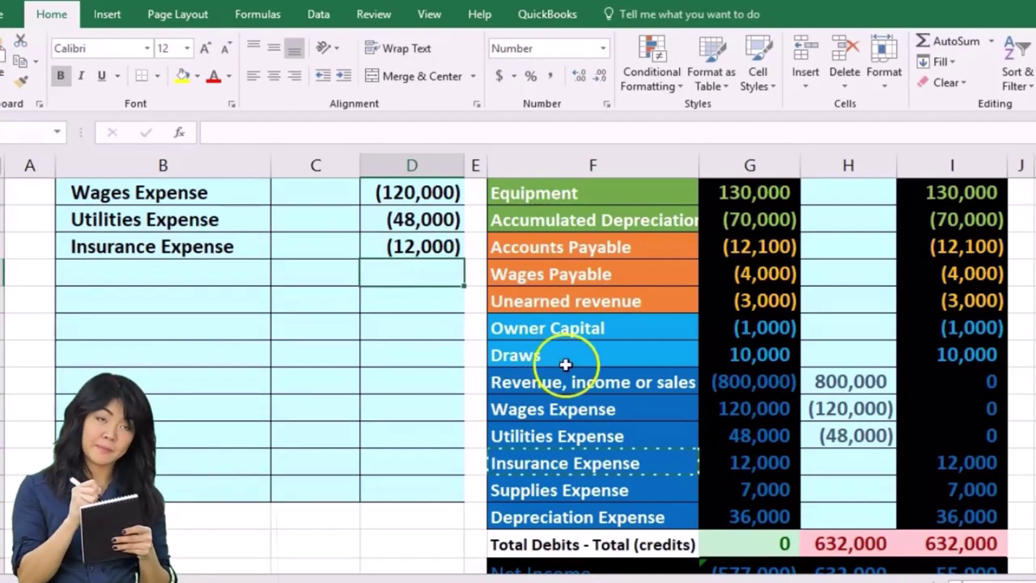
Step: Post the Insurance Expense credit to the trial balance by entering the formula =D12 in H20
{"action": "left_click", "coordinate": [846, 459]}
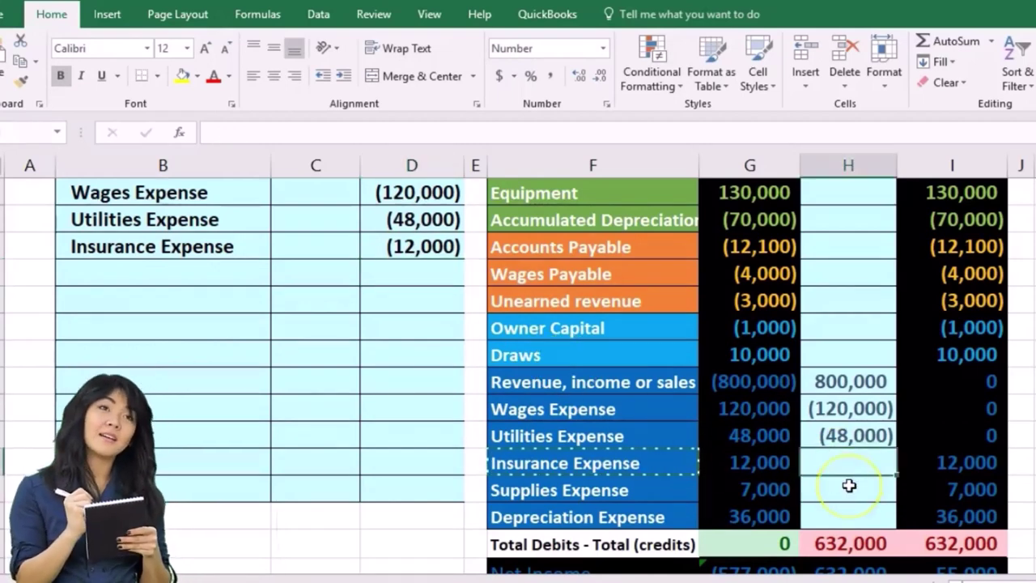
{"action": "type", "text": "="}
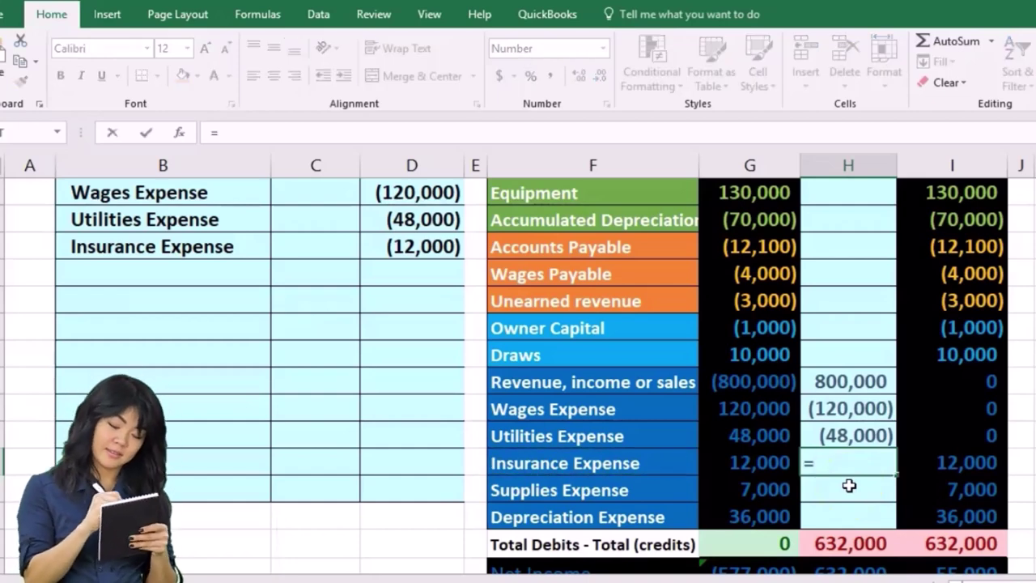
{"action": "left_click", "coordinate": [417, 241]}
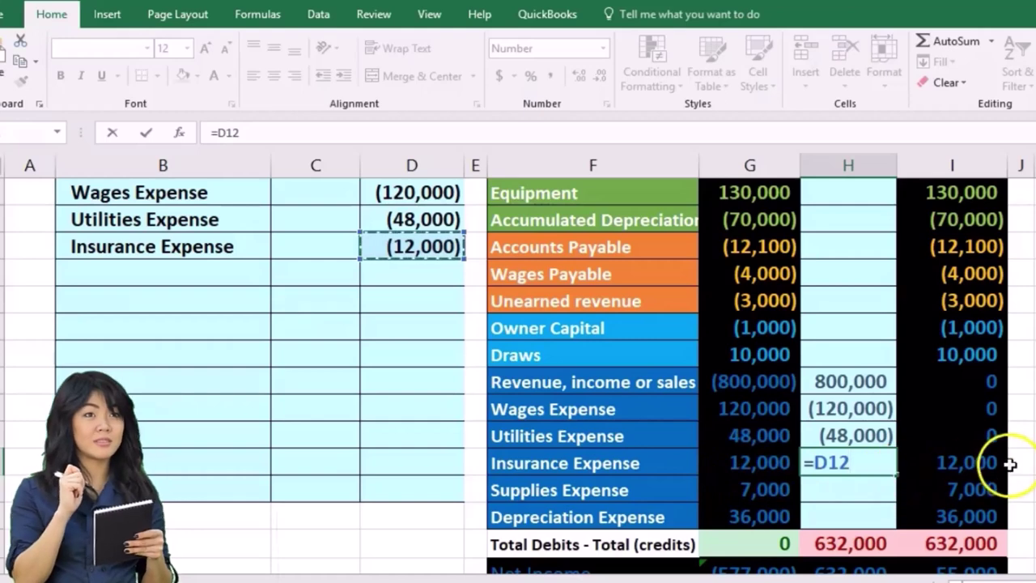
{"action": "key", "text": "Return"}
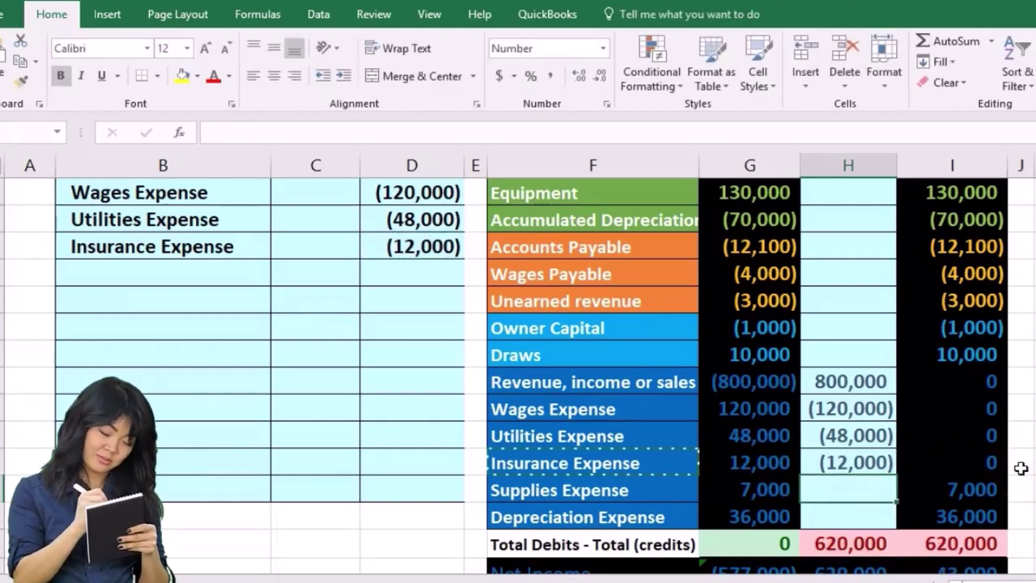
Step: Copy the Supplies Expense account name from the trial balance into B13 as values only and indent it one level
{"action": "left_click", "coordinate": [771, 487]}
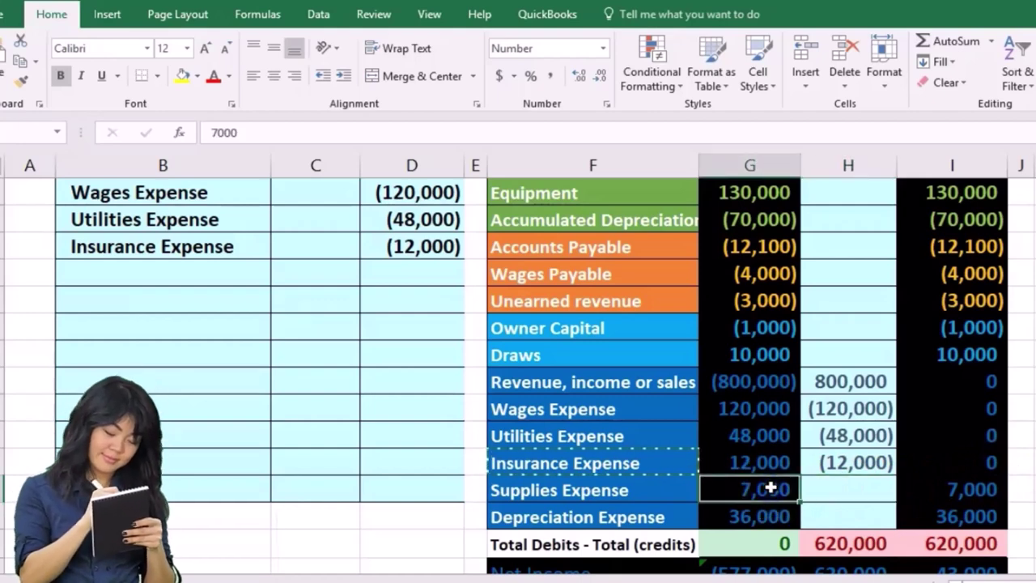
{"action": "left_click", "coordinate": [710, 490]}
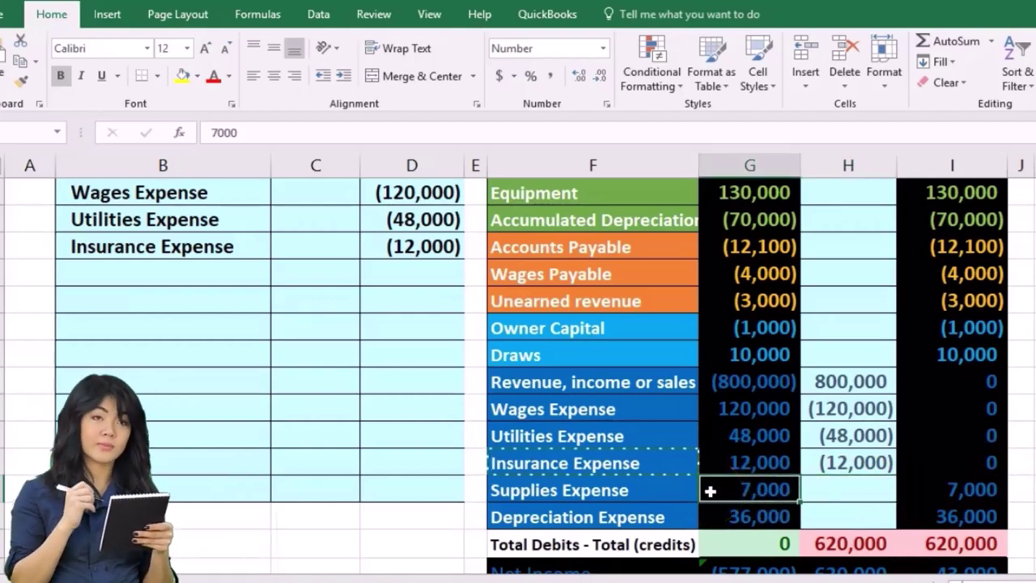
{"action": "left_click", "coordinate": [637, 490]}
{"action": "right_click", "coordinate": [638, 489]}
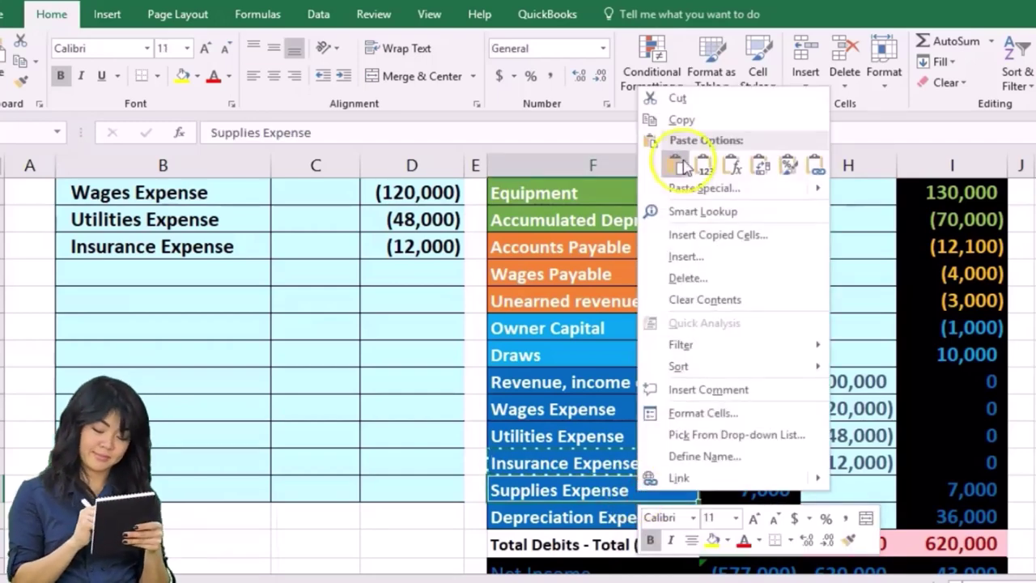
{"action": "left_click", "coordinate": [682, 120]}
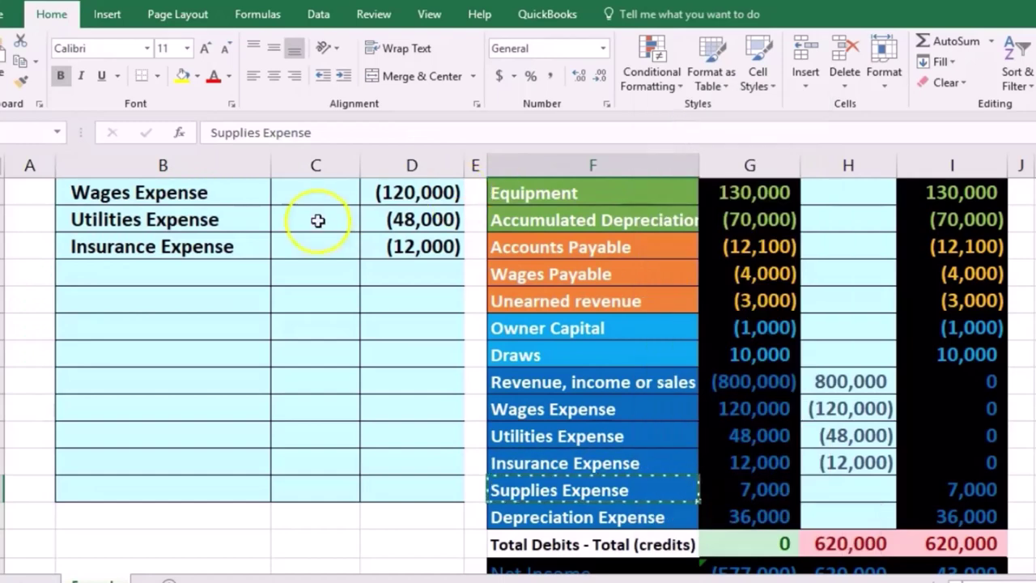
{"action": "left_click", "coordinate": [201, 269]}
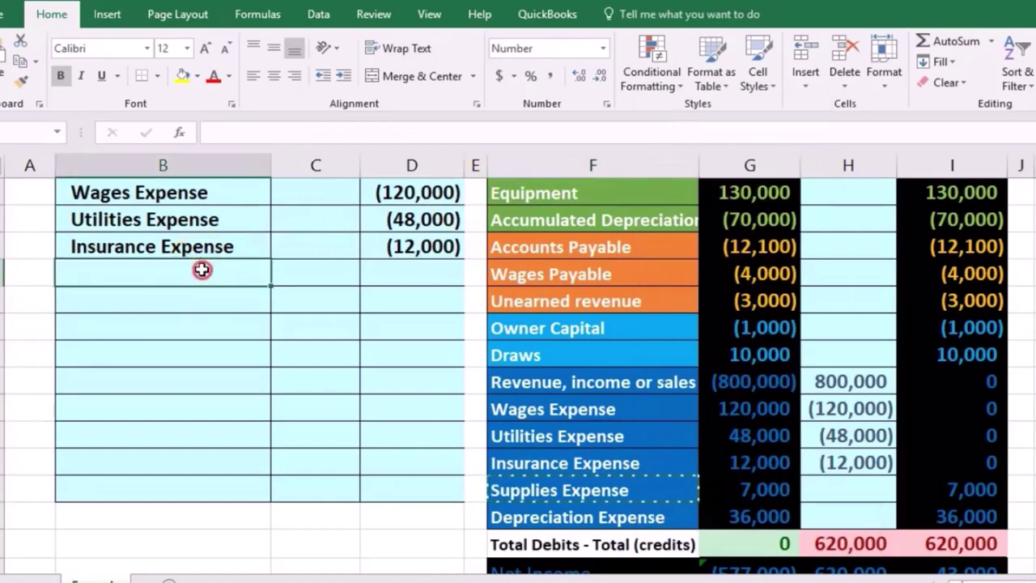
{"action": "right_click", "coordinate": [202, 270]}
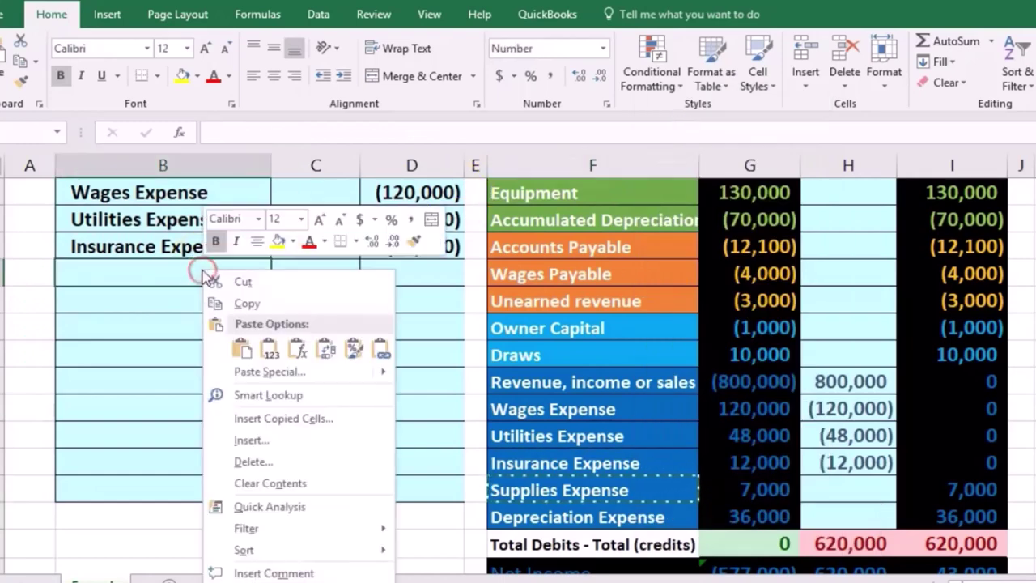
{"action": "left_click", "coordinate": [267, 353]}
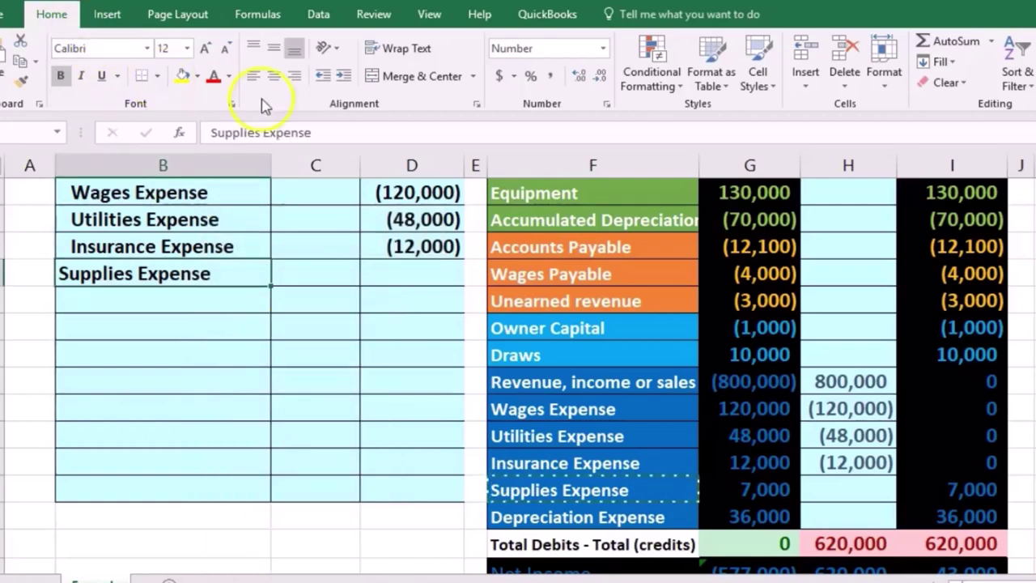
{"action": "left_click", "coordinate": [343, 78]}
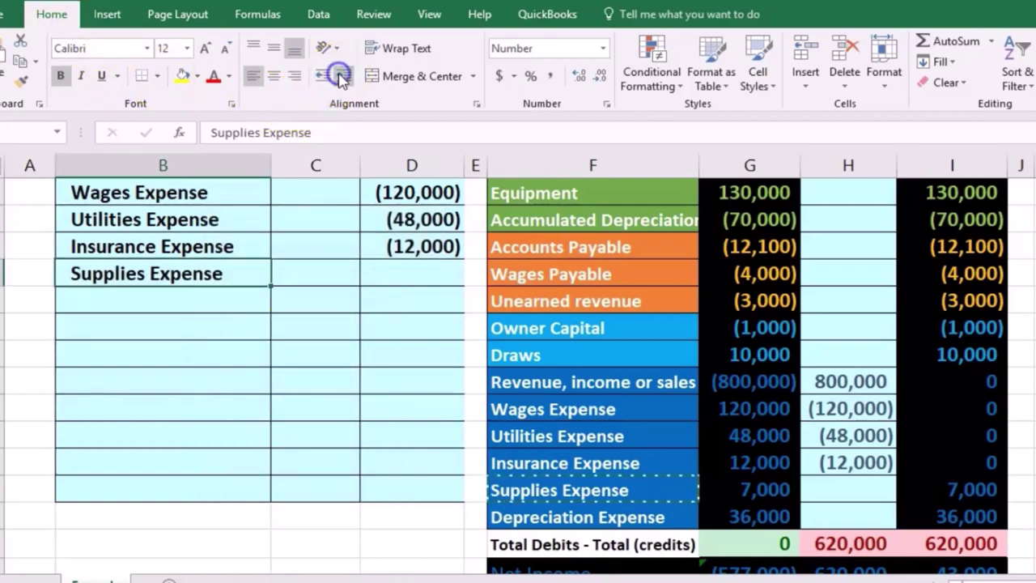
Step: Enter -7000 as the Supplies Expense credit in D13 of the journal entry
{"action": "left_click", "coordinate": [398, 275]}
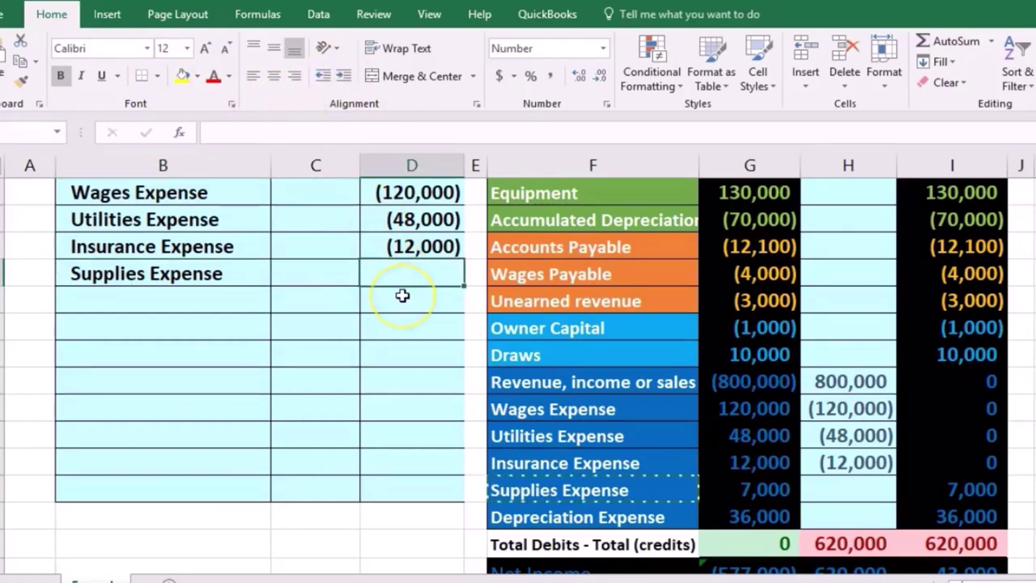
{"action": "type", "text": "-"}
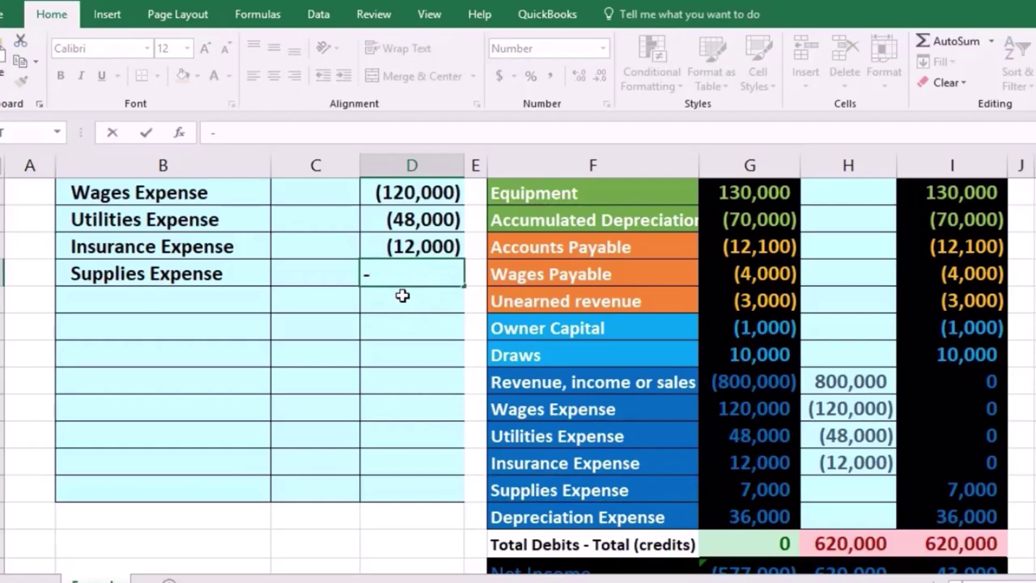
{"action": "type", "text": "7"}
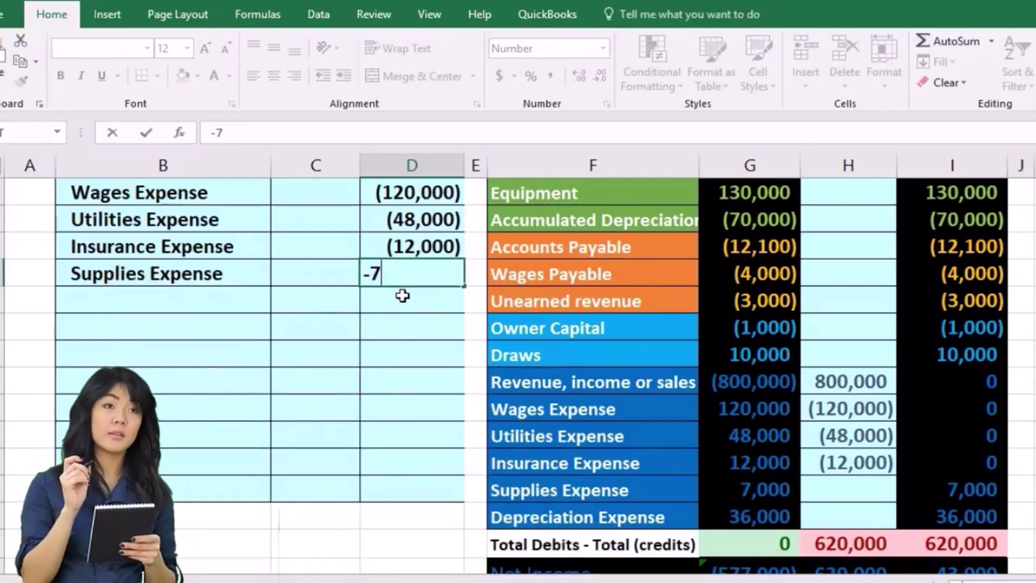
{"action": "type", "text": "000"}
{"action": "key", "text": "Return"}
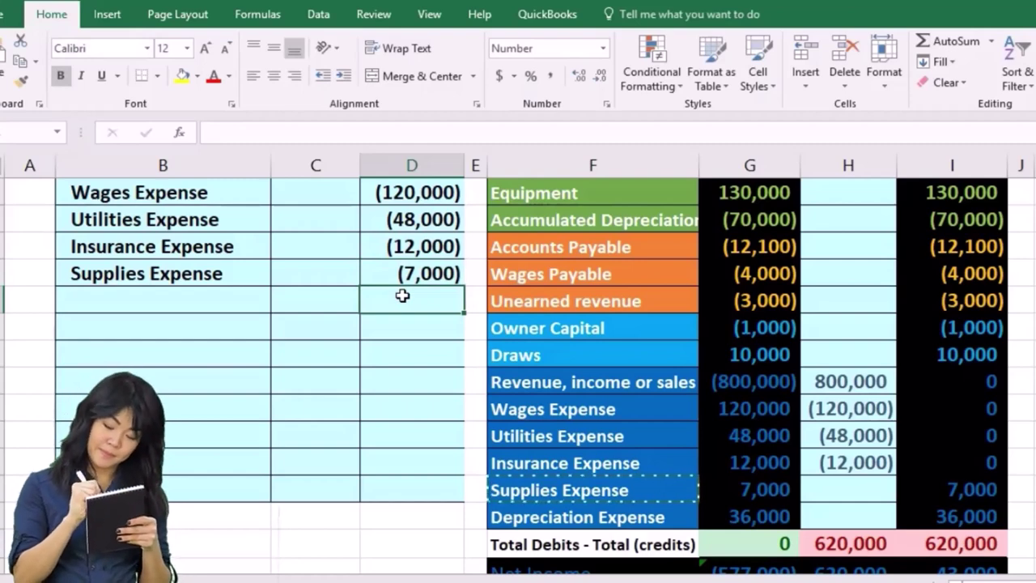
Step: Post the Supplies Expense credit to the trial balance by entering the formula =D13 in H21
{"action": "left_click", "coordinate": [848, 491]}
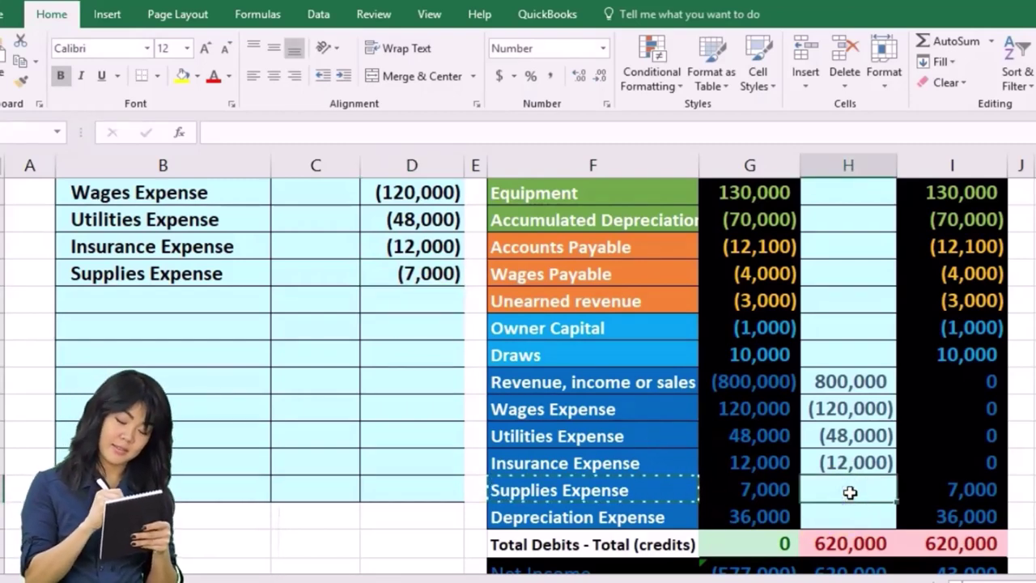
{"action": "type", "text": "="}
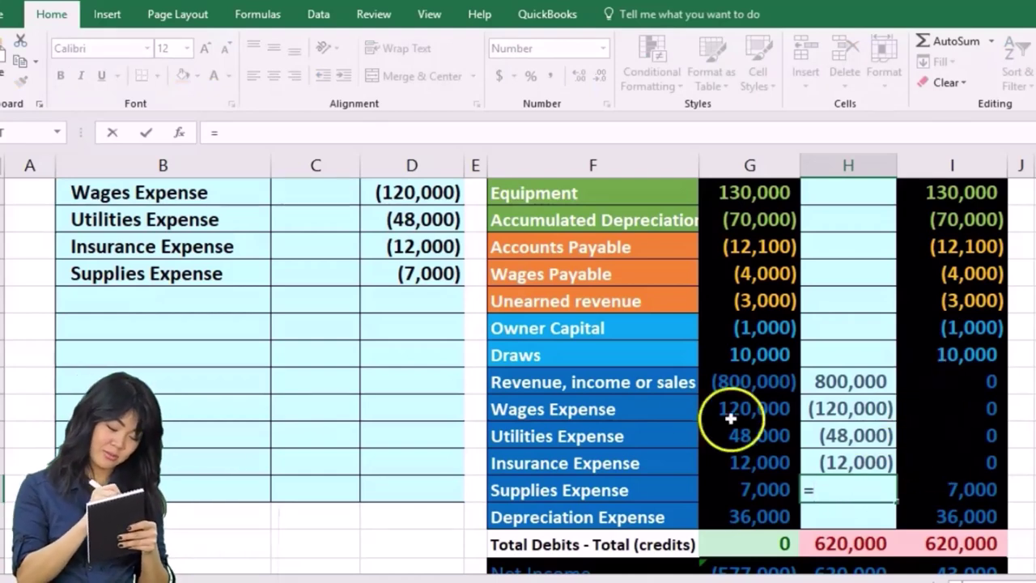
{"action": "left_click", "coordinate": [446, 274]}
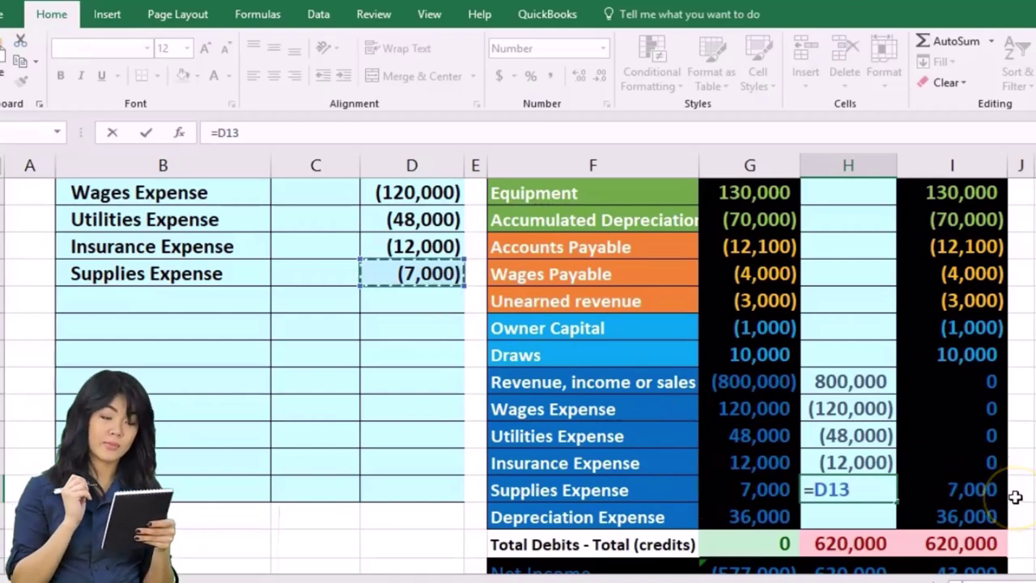
{"action": "key", "text": "Return"}
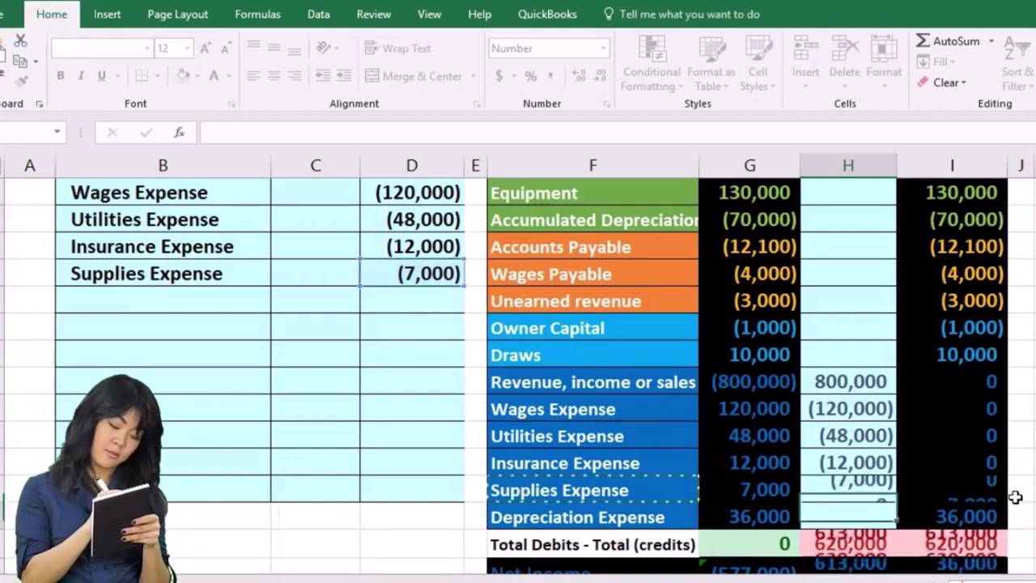
Step: Copy the Depreciation Expense account name from the trial balance into B14 as values only and indent it one level
{"action": "left_click", "coordinate": [786, 517]}
{"action": "left_click", "coordinate": [674, 516]}
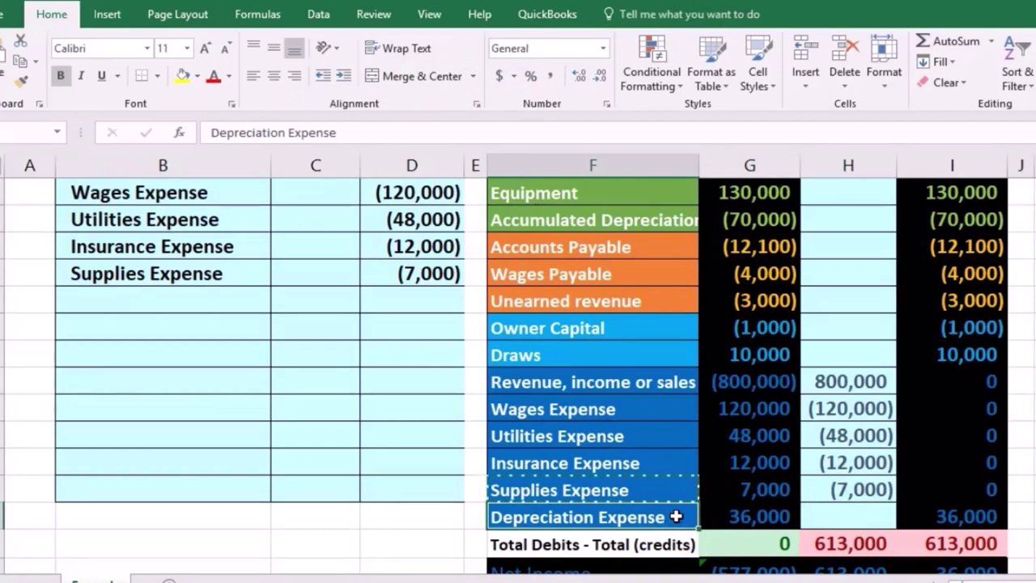
{"action": "right_click", "coordinate": [676, 517]}
{"action": "left_click", "coordinate": [711, 153]}
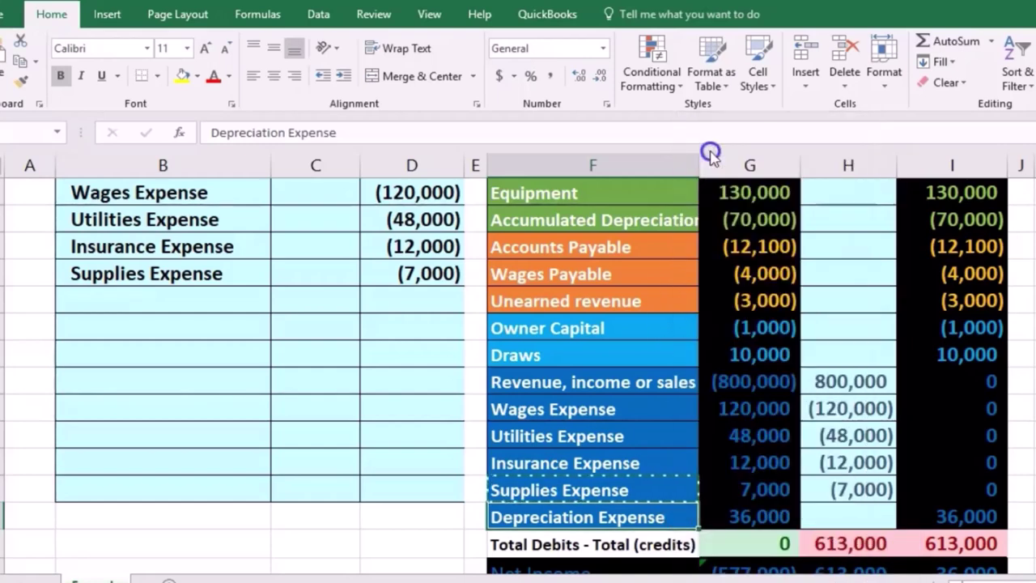
{"action": "left_click", "coordinate": [219, 296]}
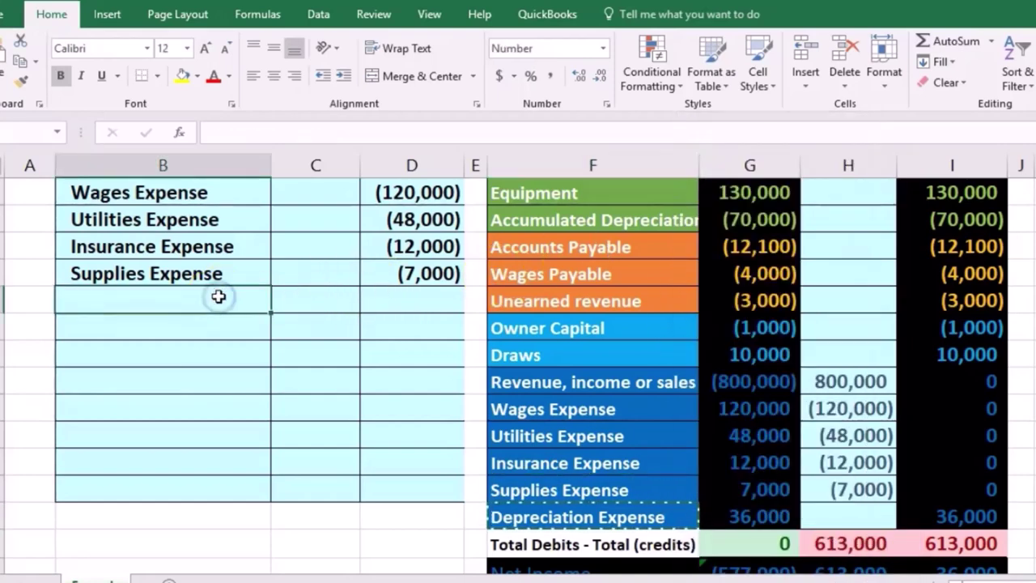
{"action": "right_click", "coordinate": [219, 296]}
{"action": "left_click", "coordinate": [279, 370]}
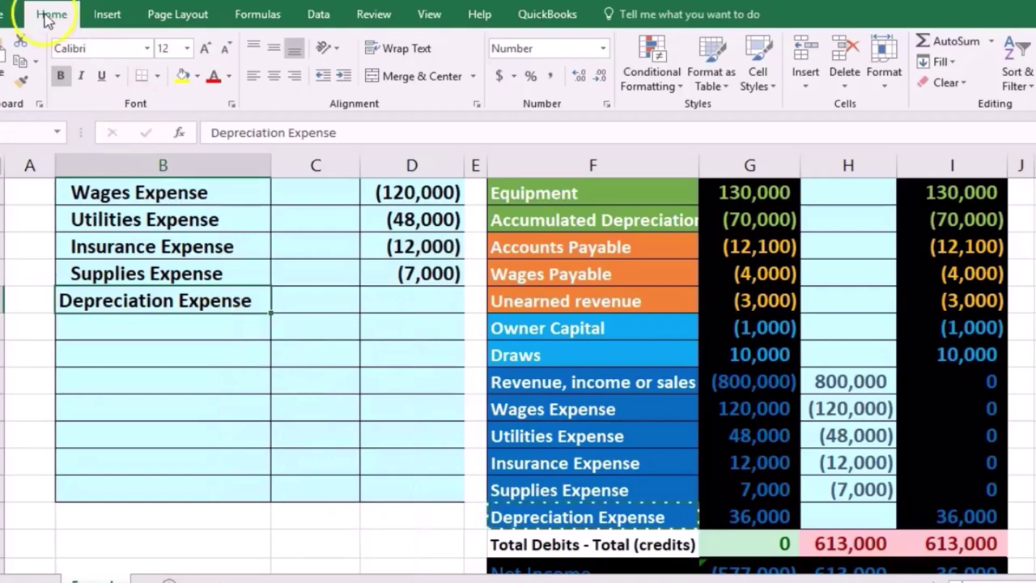
{"action": "left_click", "coordinate": [343, 76]}
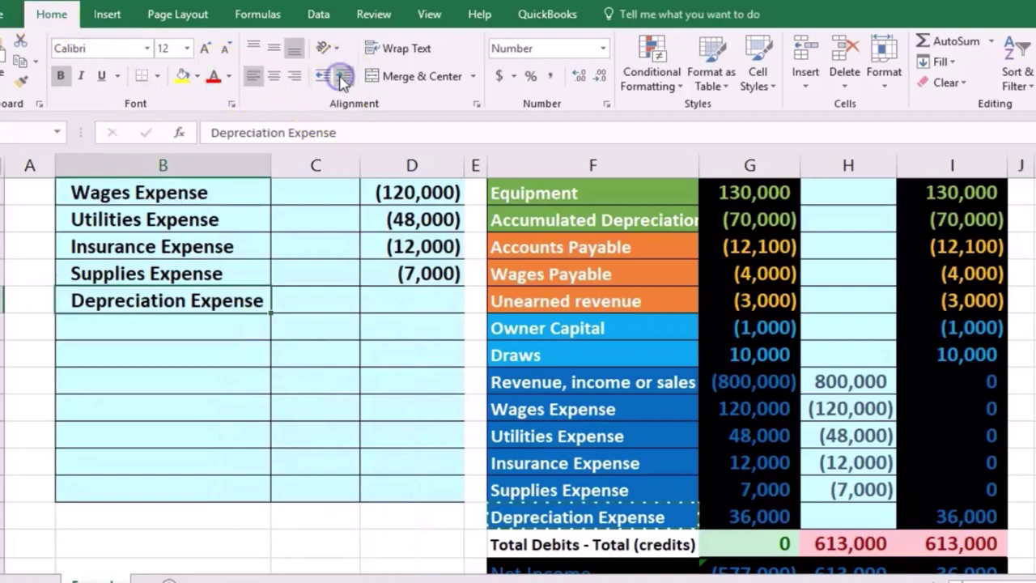
Step: Enter -36000 as the Depreciation Expense credit in D14 of the journal entry
{"action": "left_click", "coordinate": [398, 296]}
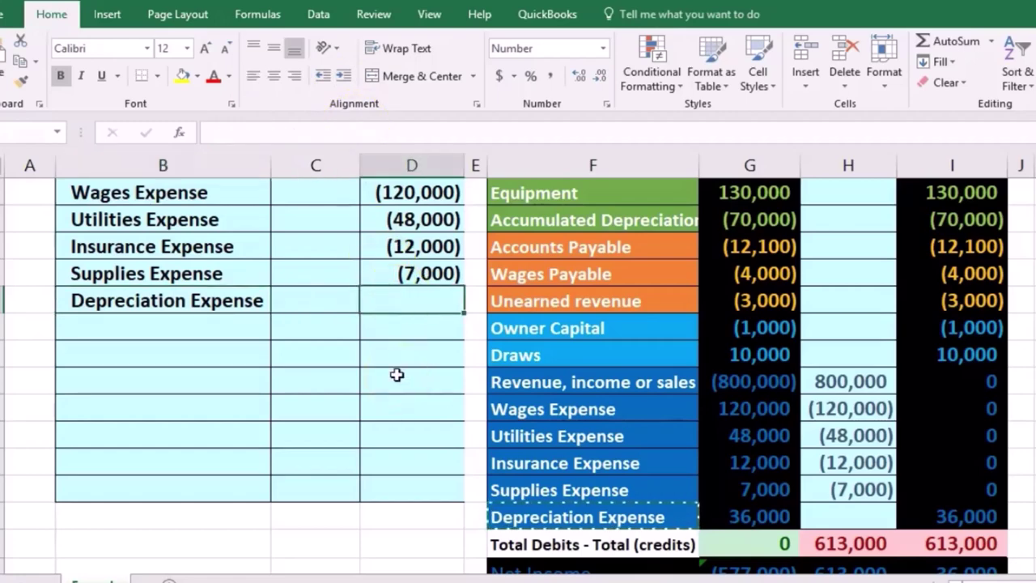
{"action": "type", "text": "-36000"}
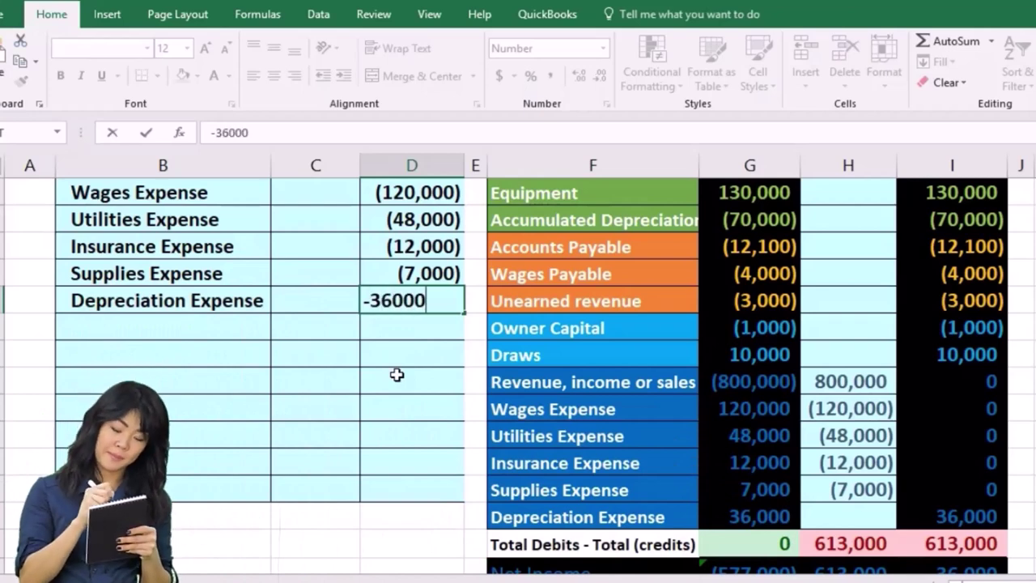
{"action": "key", "text": "Return"}
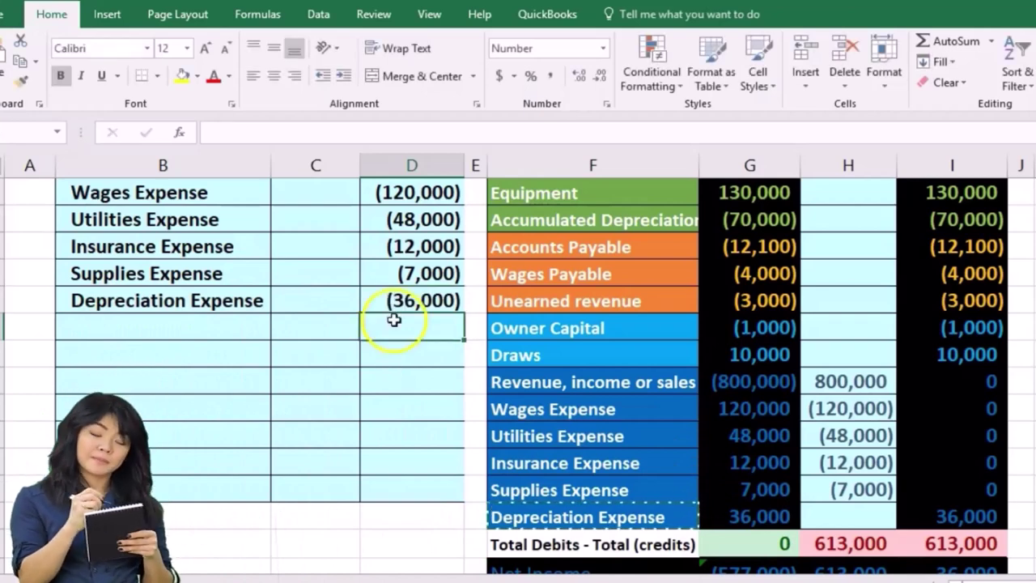
Step: Post the Depreciation Expense credit to the trial balance by entering the formula =D14 in H22
{"action": "left_click_drag", "start_coordinate": [267, 300], "coordinate": [378, 312]}
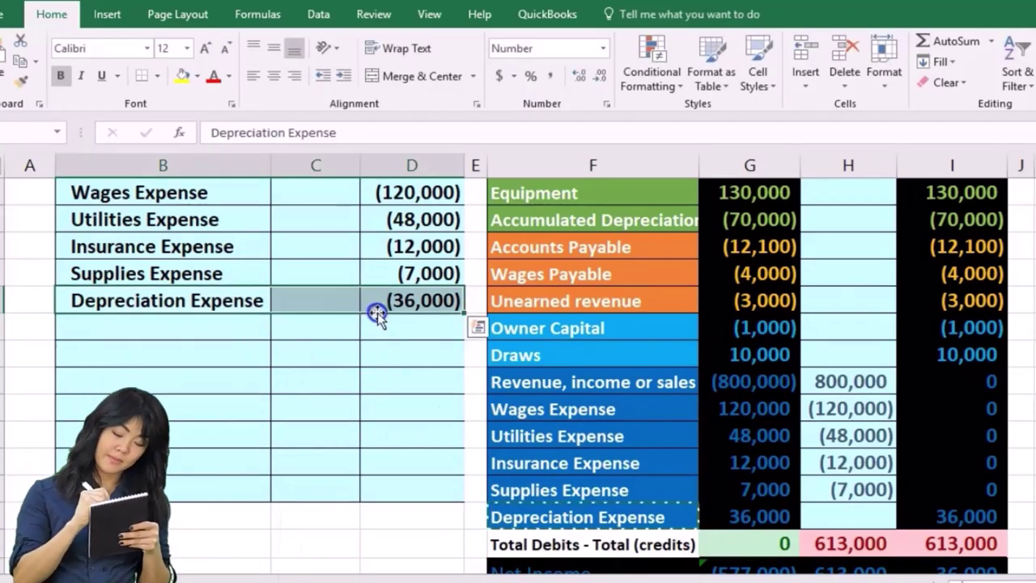
{"action": "left_click", "coordinate": [562, 510]}
{"action": "left_click", "coordinate": [842, 516]}
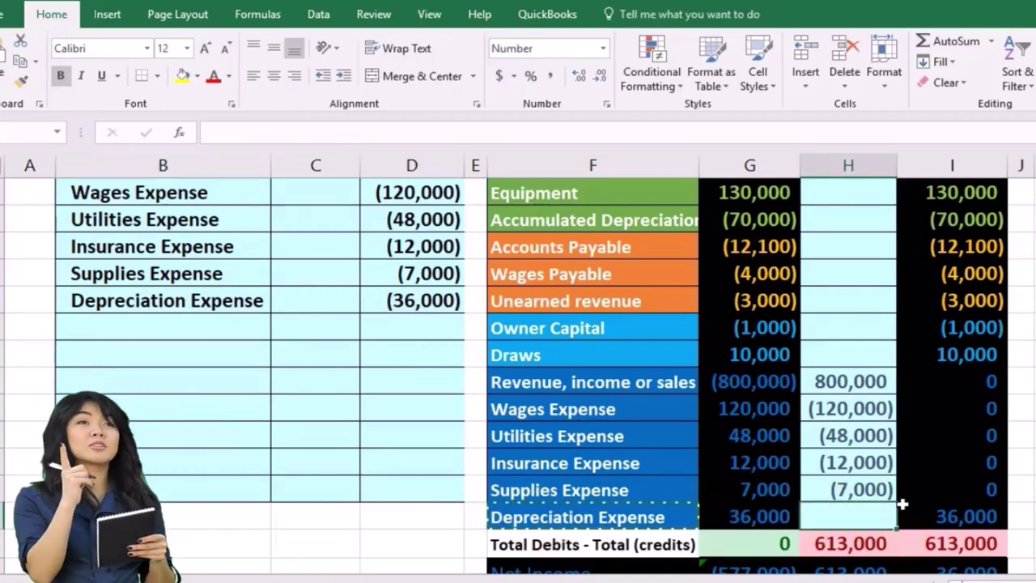
{"action": "type", "text": "="}
{"action": "left_click", "coordinate": [439, 303]}
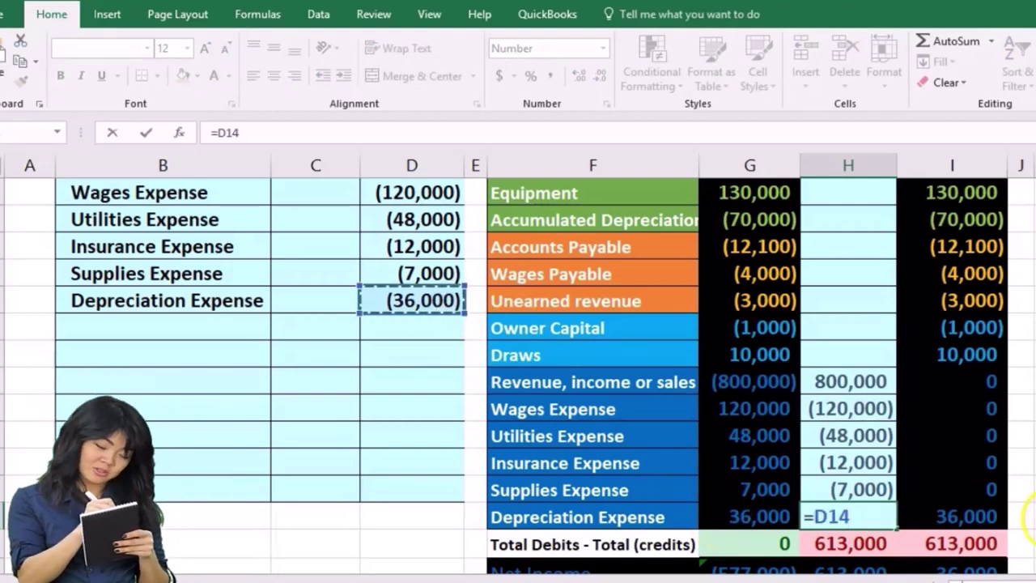
{"action": "key", "text": "Return"}
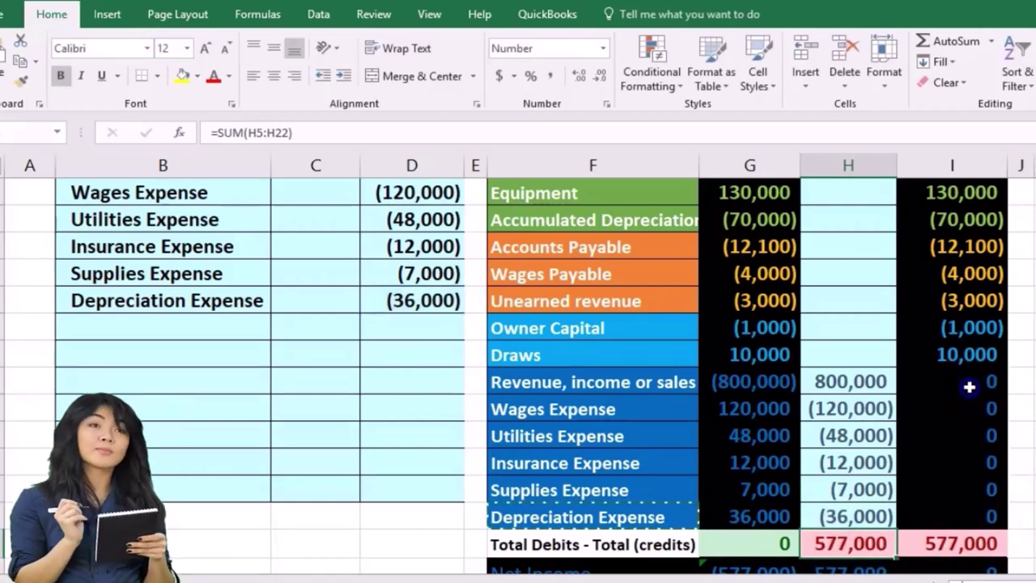
Step: Check the closed account balances in I17:I22, the column total in I23, net income in G24 and the revenue debit in C9
{"action": "left_click_drag", "start_coordinate": [969, 387], "coordinate": [964, 502]}
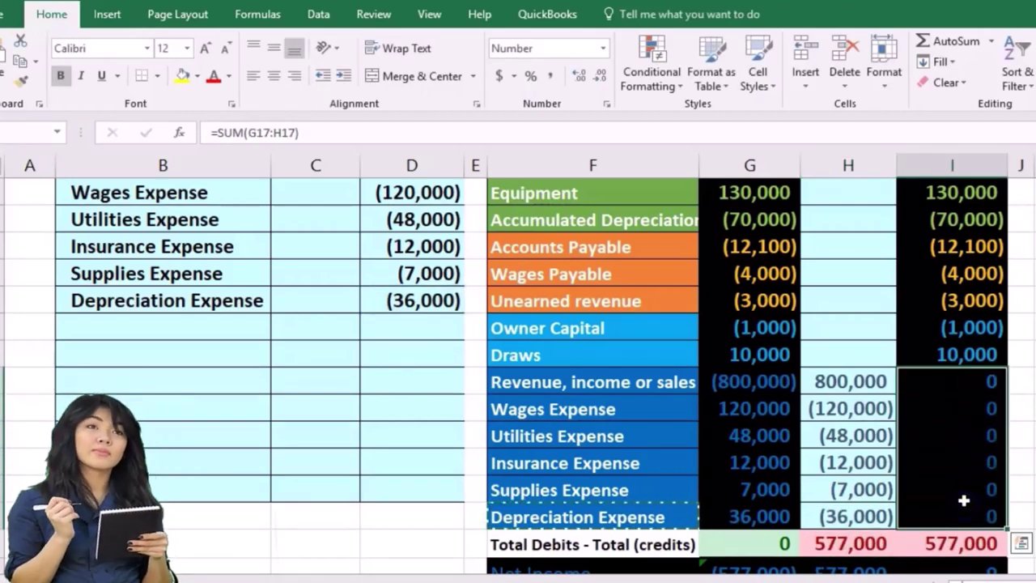
{"action": "left_click", "coordinate": [959, 544]}
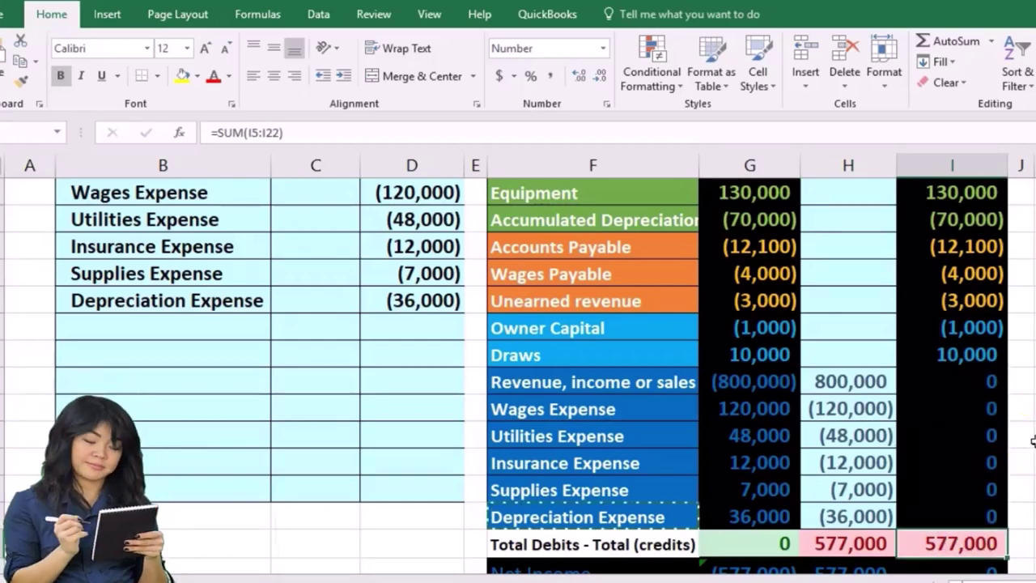
{"action": "scroll", "coordinate": [1030, 445], "scroll_direction": "down", "scroll_amount": 1}
{"action": "left_click", "coordinate": [756, 493]}
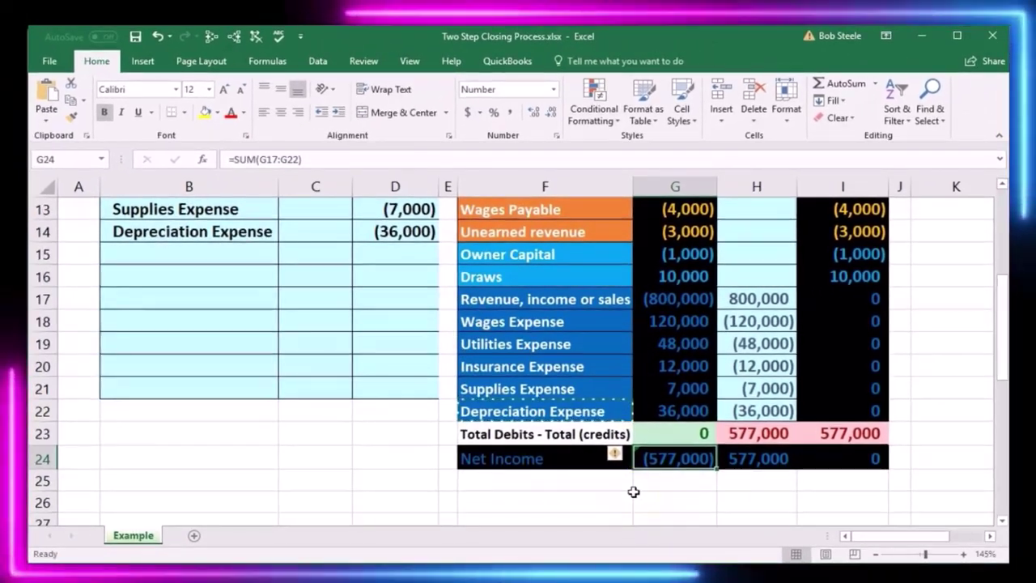
{"action": "scroll", "coordinate": [320, 489], "scroll_direction": "up", "scroll_amount": 2}
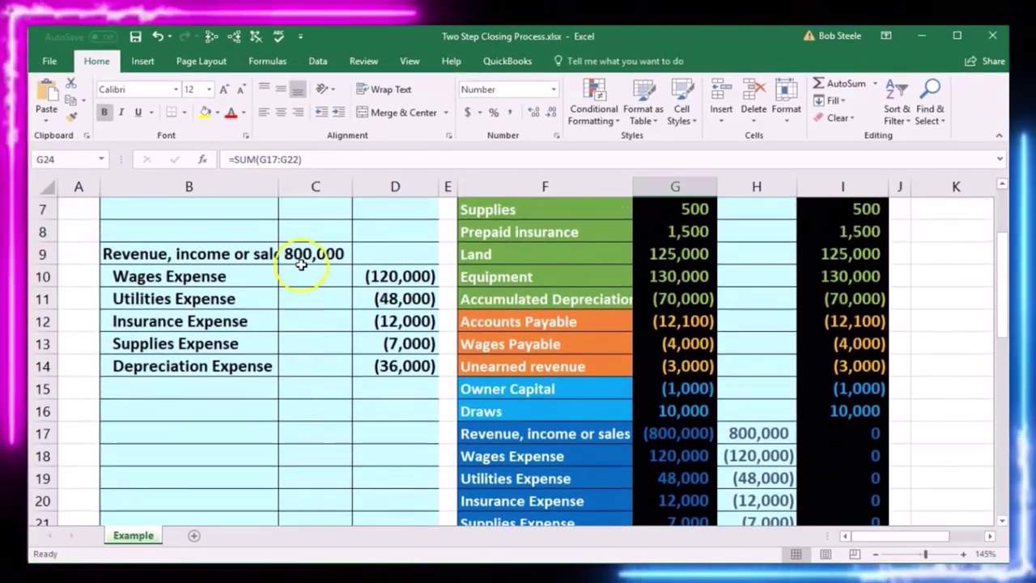
{"action": "left_click", "coordinate": [304, 252]}
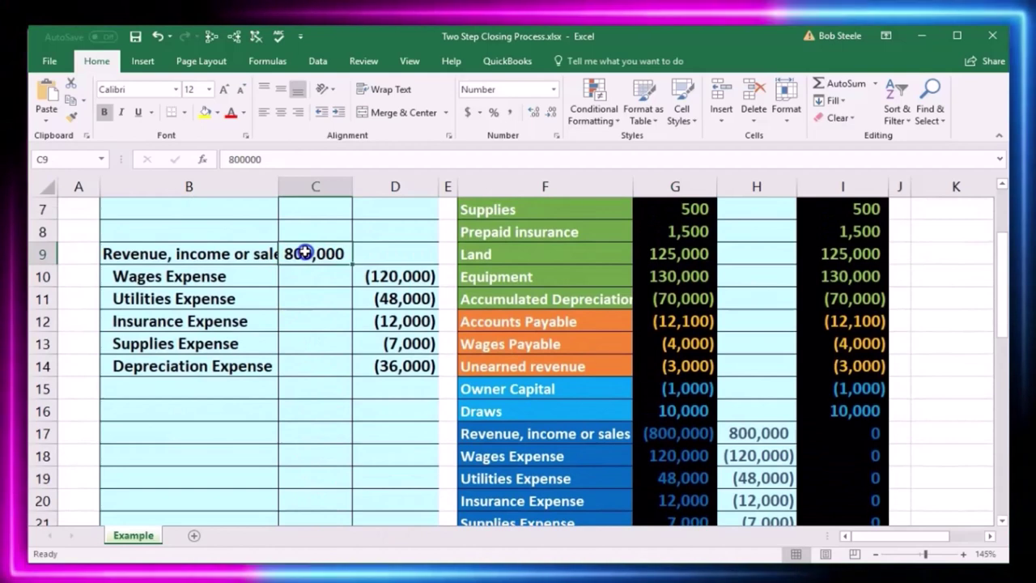
Step: Enter a SUM formula in D16 that totals the expense credits in column D of the journal entry
{"action": "left_click", "coordinate": [375, 408]}
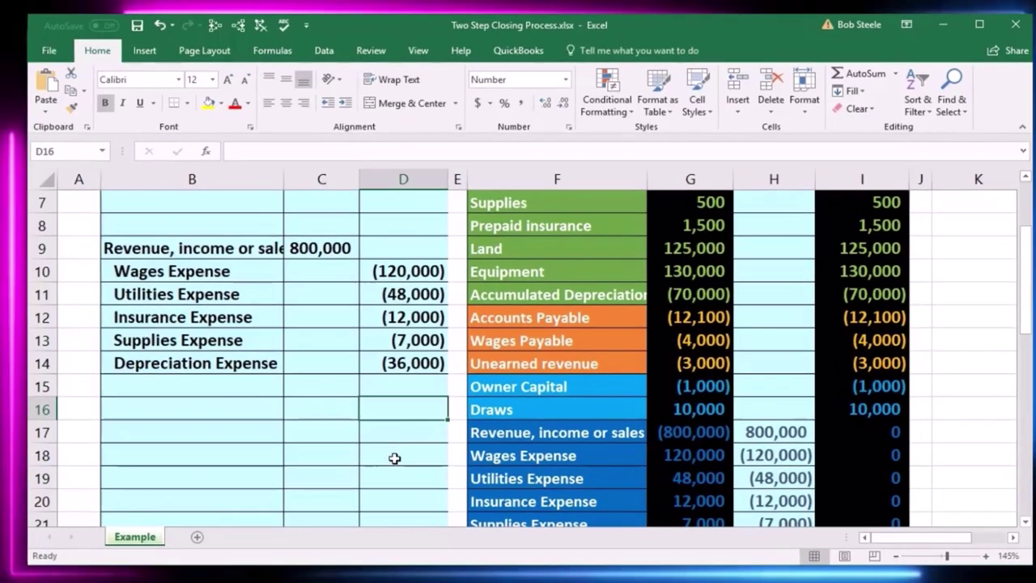
{"action": "type", "text": "="}
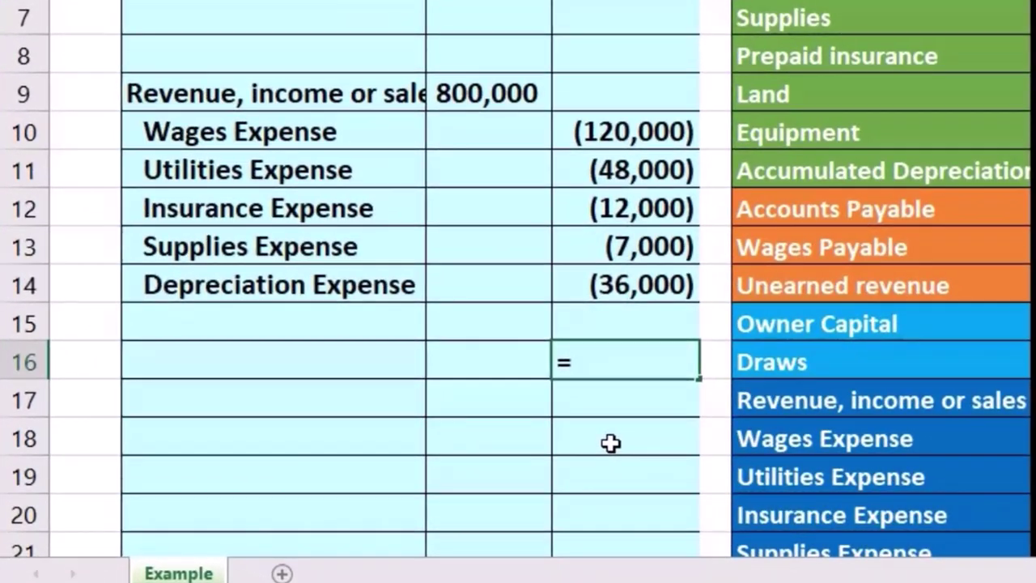
{"action": "type", "text": "sum("}
{"action": "key", "text": "Up"}
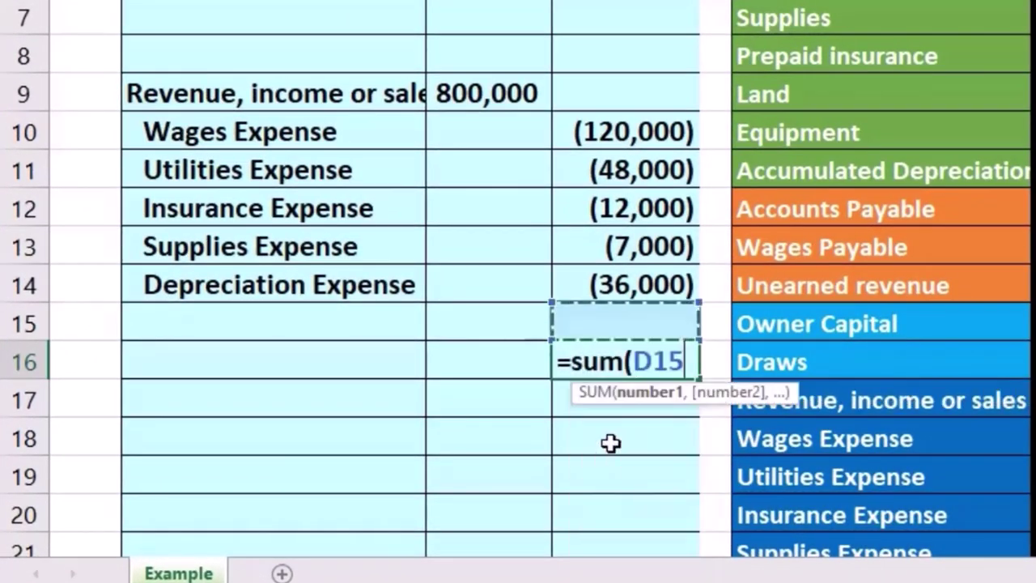
{"action": "key", "text": "shift+Up"}
{"action": "key", "text": "shift+Up"}
{"action": "key", "text": "shift+Up"}
{"action": "key", "text": "shift+Up"}
{"action": "key", "text": "shift+Up"}
{"action": "key", "text": "Return"}
Step: Enter a SUM formula over C9:C14 in C16 to total the journal entry's debits
{"action": "key", "text": "Up"}
{"action": "key", "text": "Left"}
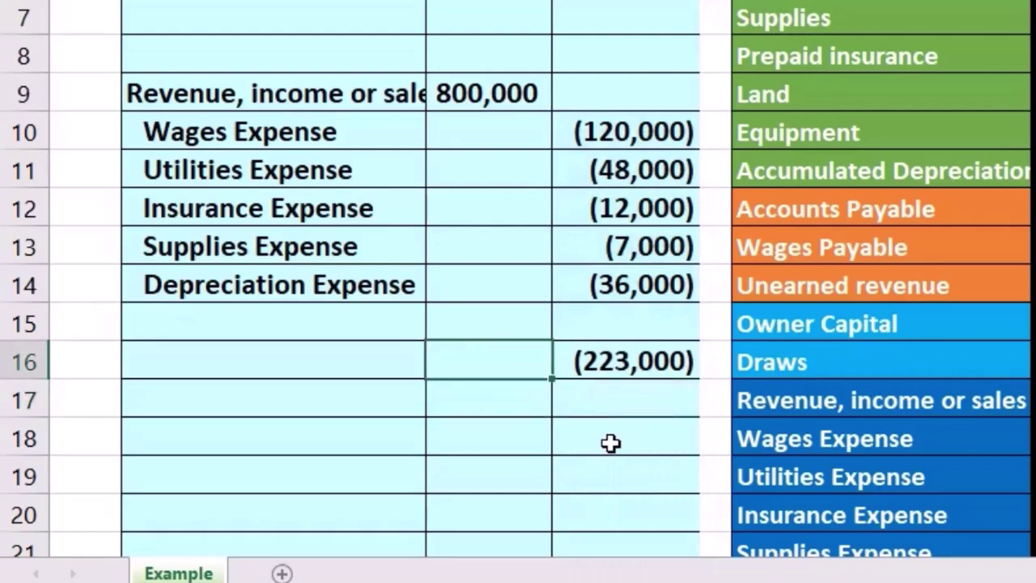
{"action": "type", "text": "+sum("}
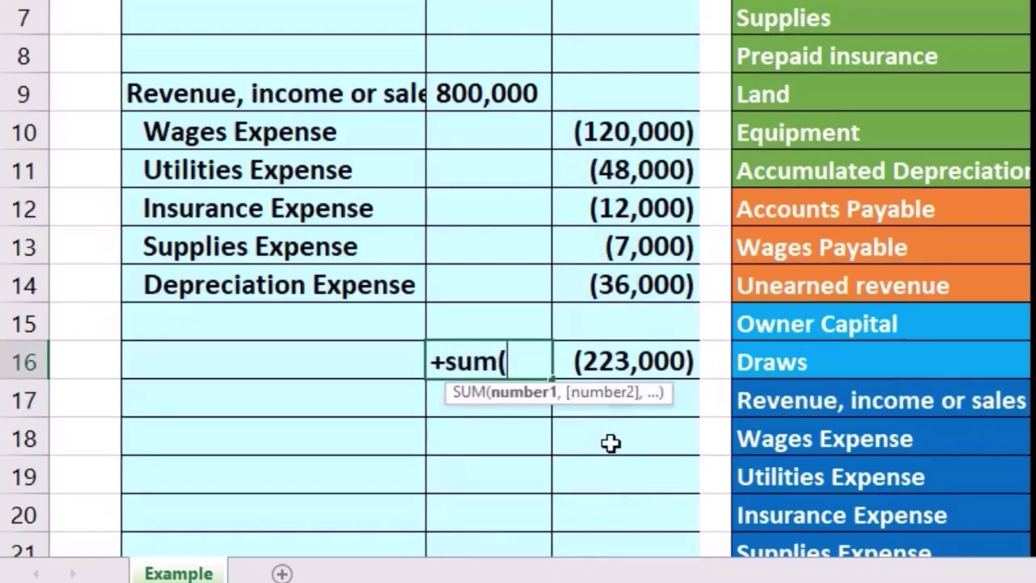
{"action": "key", "text": "Up"}
{"action": "key", "text": "Up"}
{"action": "key", "text": "shift+Up"}
{"action": "key", "text": "shift+Up"}
{"action": "key", "text": "shift+Up"}
{"action": "key", "text": "shift+Up"}
{"action": "key", "text": "shift+Up"}
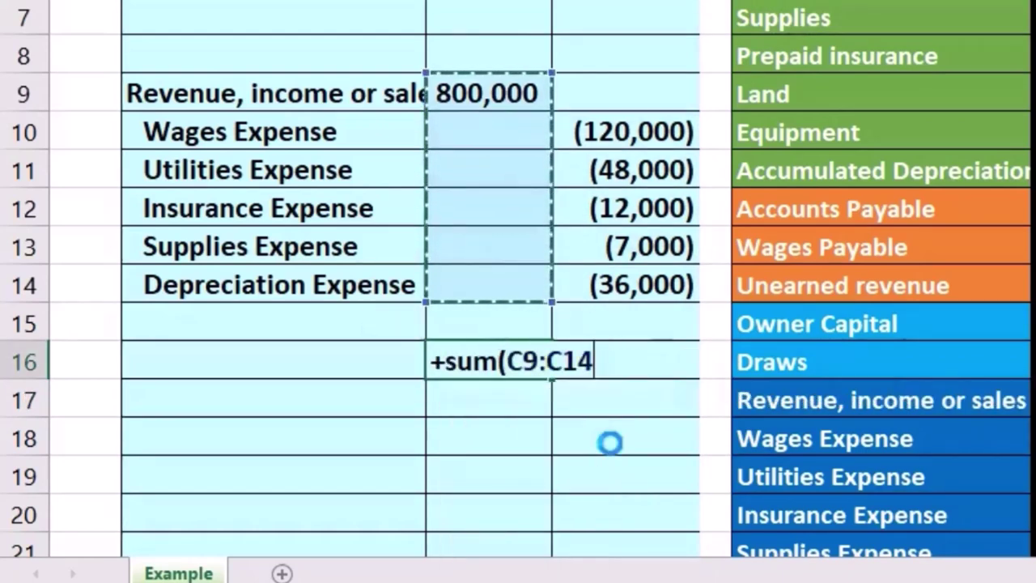
{"action": "key", "text": "Return"}
Step: Enter the formula =C16+D16 in D17 to work out the difference between the entry's debits and credits
{"action": "left_click_drag", "start_coordinate": [504, 122], "coordinate": [513, 266]}
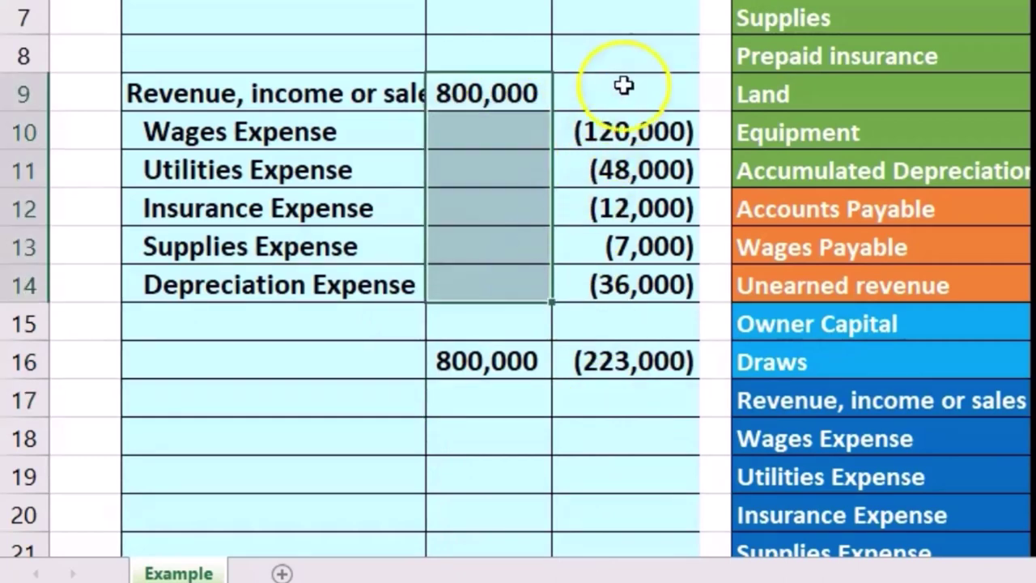
{"action": "left_click_drag", "start_coordinate": [624, 88], "coordinate": [611, 277]}
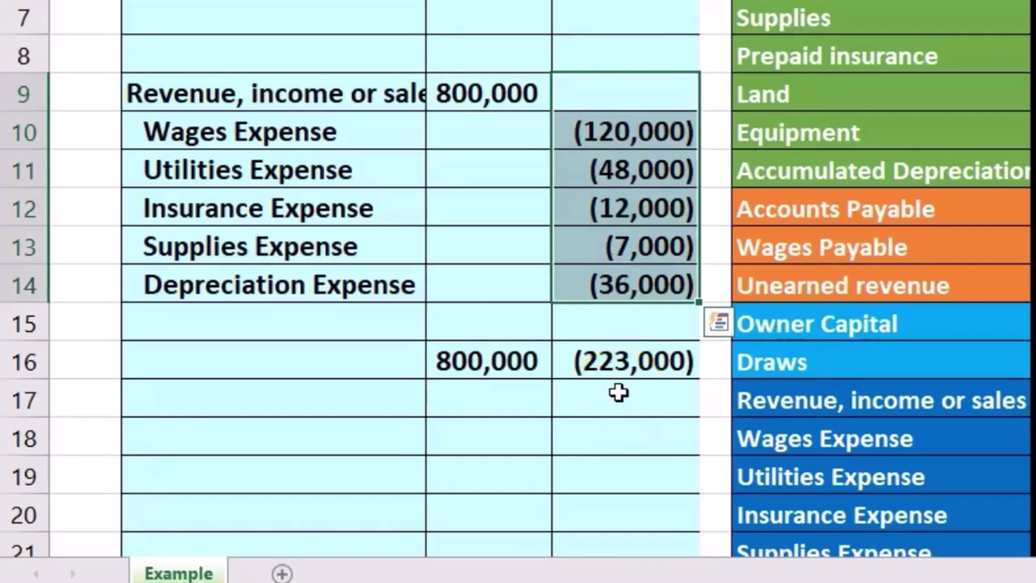
{"action": "left_click", "coordinate": [619, 392]}
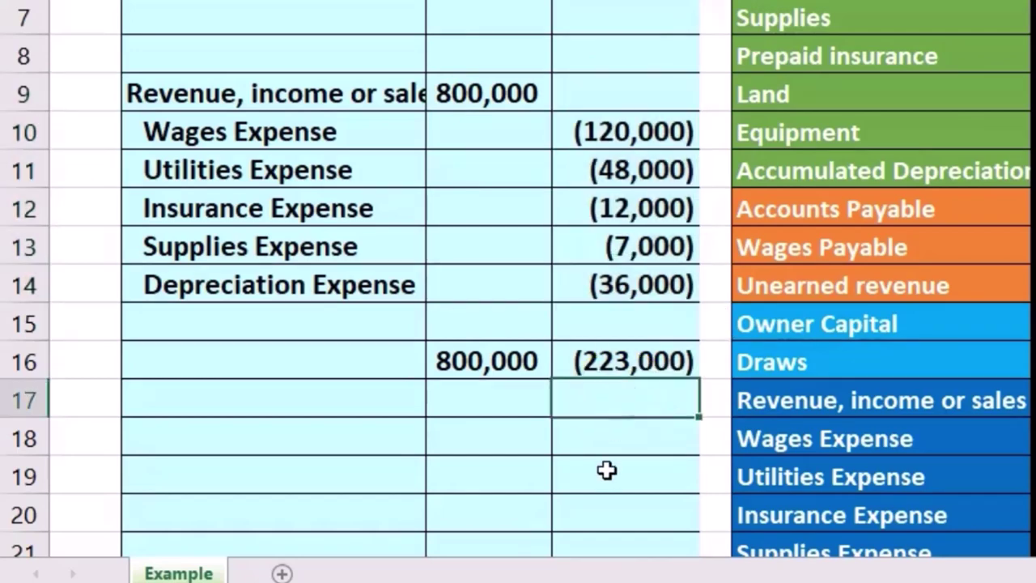
{"action": "type", "text": "="}
{"action": "key", "text": "Up"}
{"action": "key", "text": "Left"}
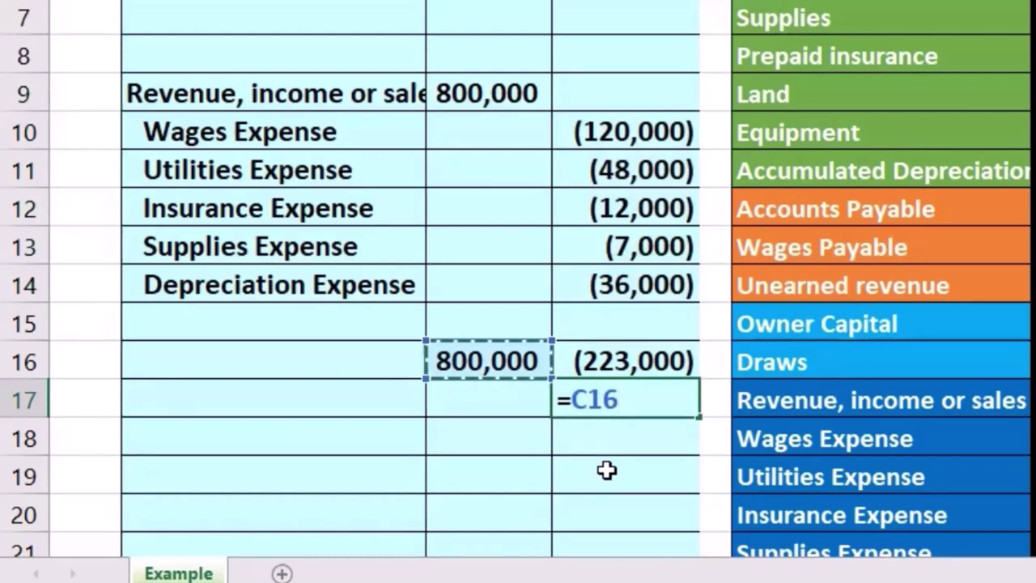
{"action": "type", "text": "+"}
{"action": "key", "text": "Up"}
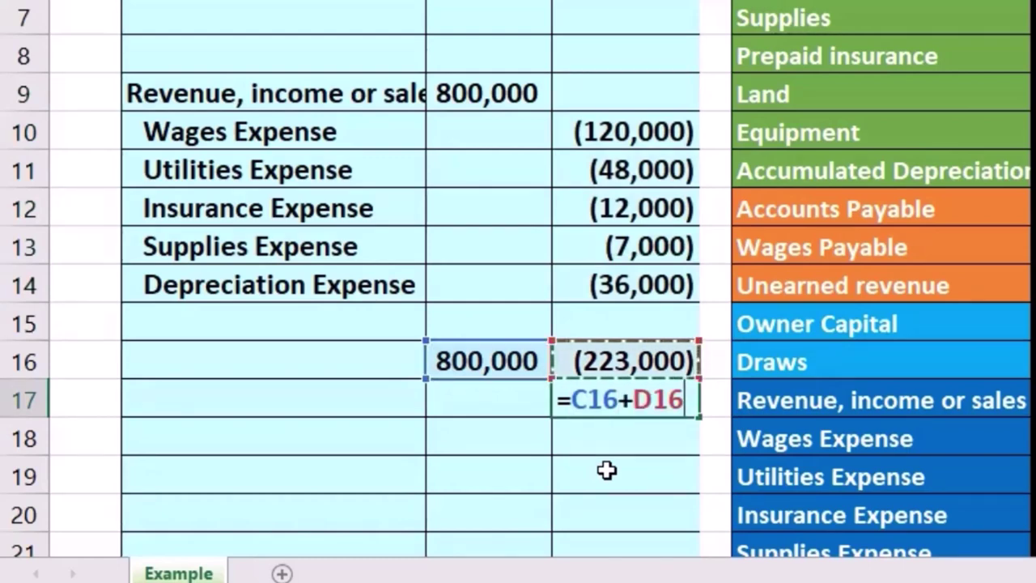
{"action": "key", "text": "Return"}
Step: Compare the difference in D17 with the trial balance total in H23 and net income in G24, and review the entry amounts in C9:D14
{"action": "left_click", "coordinate": [845, 398]}
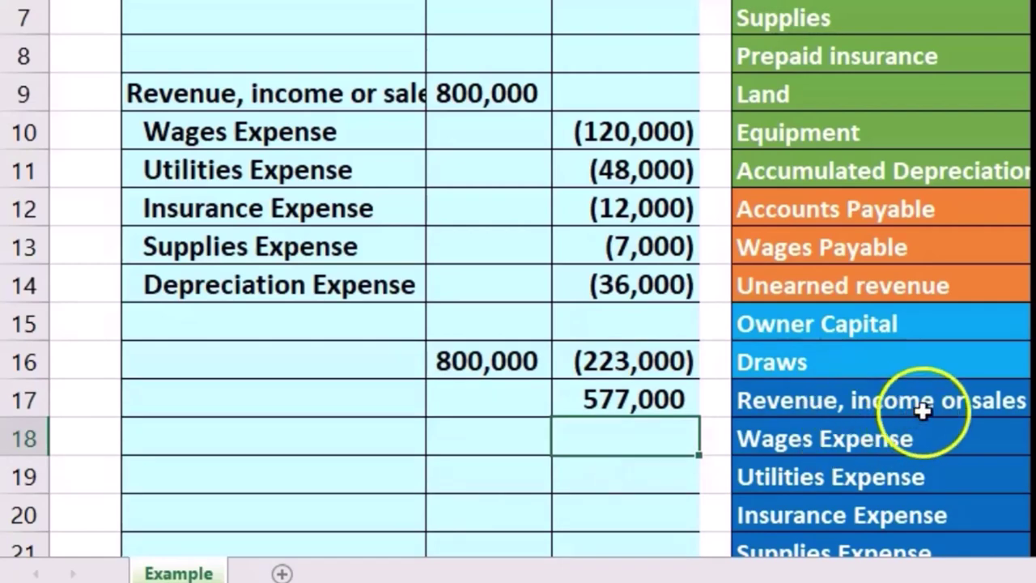
{"action": "scroll", "coordinate": [891, 406], "scroll_direction": "down", "scroll_amount": 2}
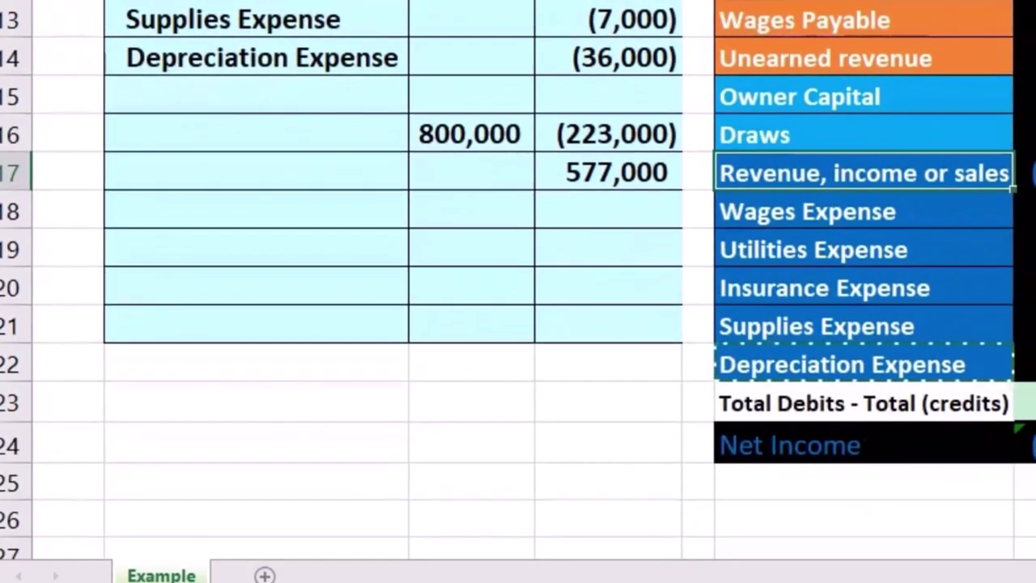
{"action": "left_click", "coordinate": [849, 451]}
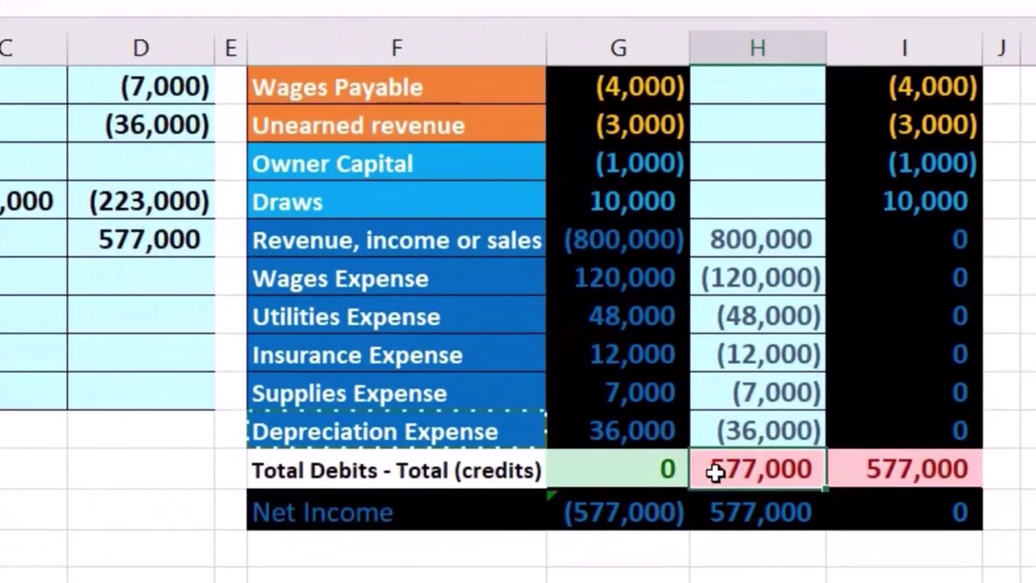
{"action": "left_click", "coordinate": [647, 505]}
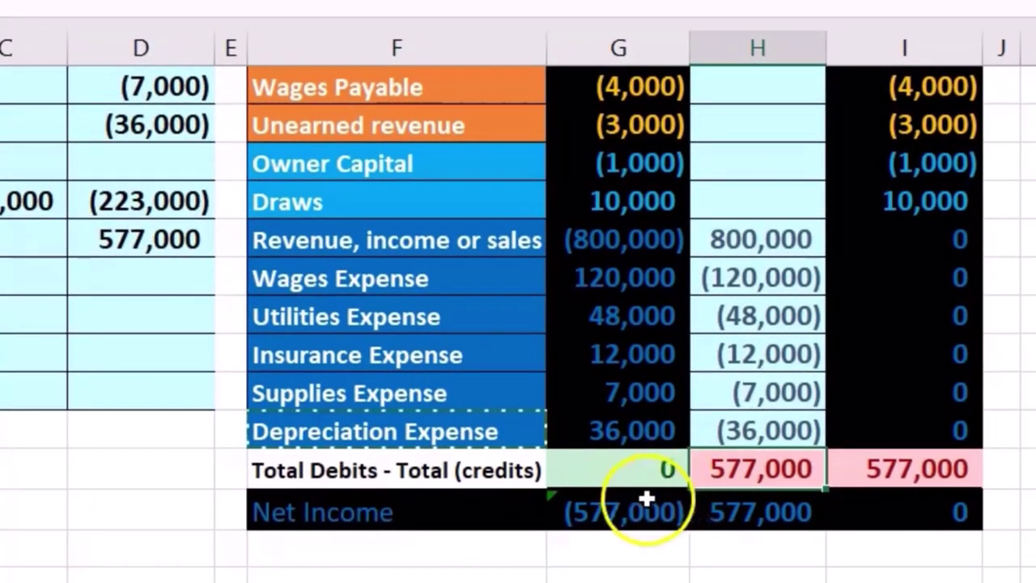
{"action": "scroll", "coordinate": [102, 571], "scroll_direction": "up", "scroll_amount": 2}
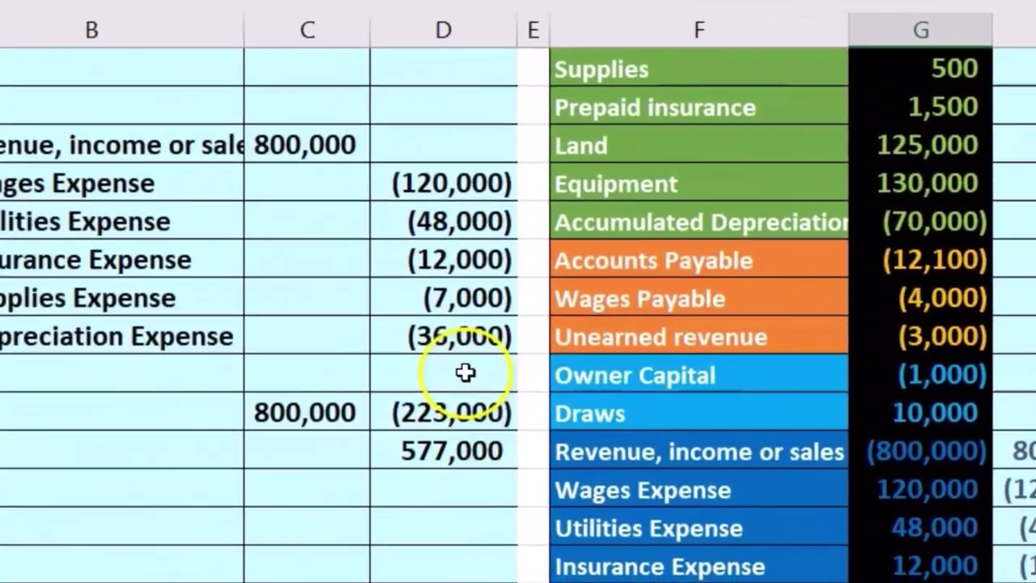
{"action": "left_click", "coordinate": [465, 372]}
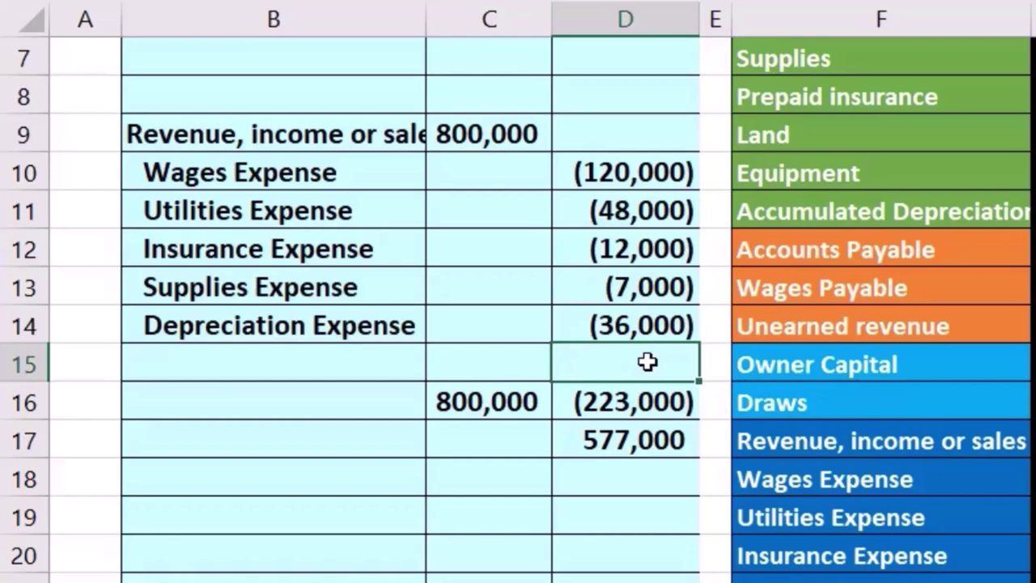
{"action": "left_click", "coordinate": [512, 126]}
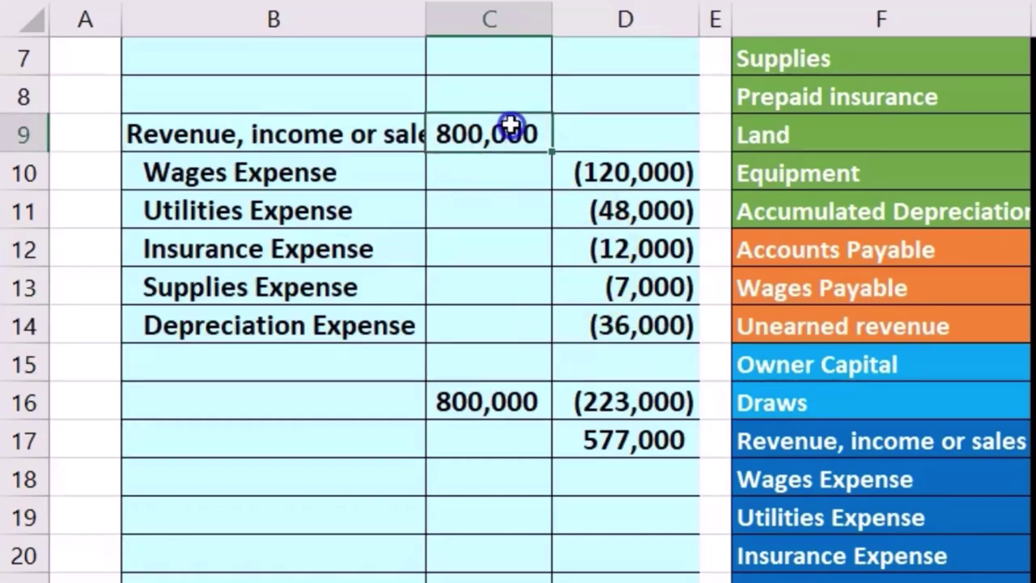
{"action": "left_click_drag", "start_coordinate": [512, 125], "coordinate": [625, 320]}
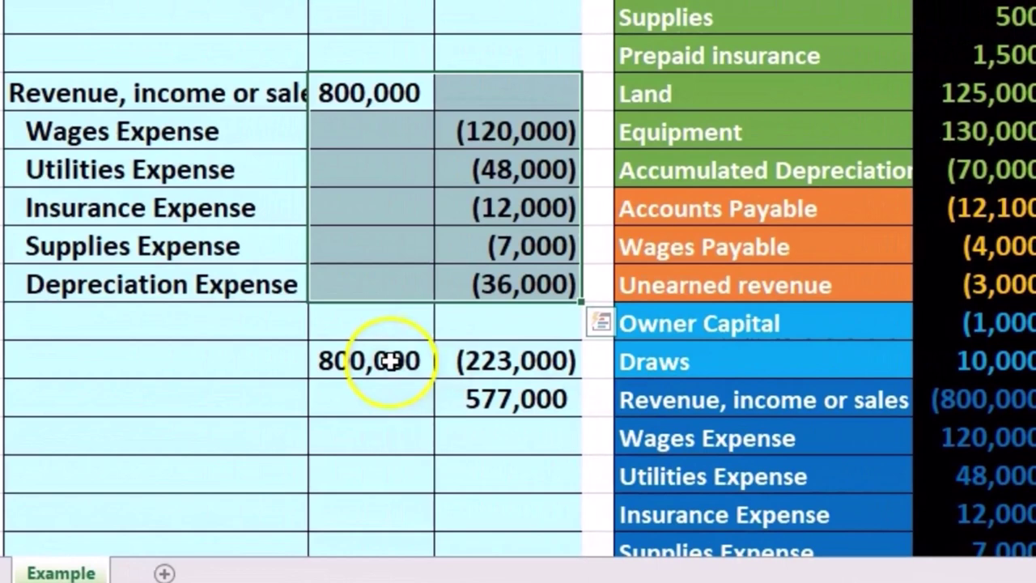
Step: Clear the temporary totals and difference from C16:D17
{"action": "left_click_drag", "start_coordinate": [110, 326], "coordinate": [195, 366]}
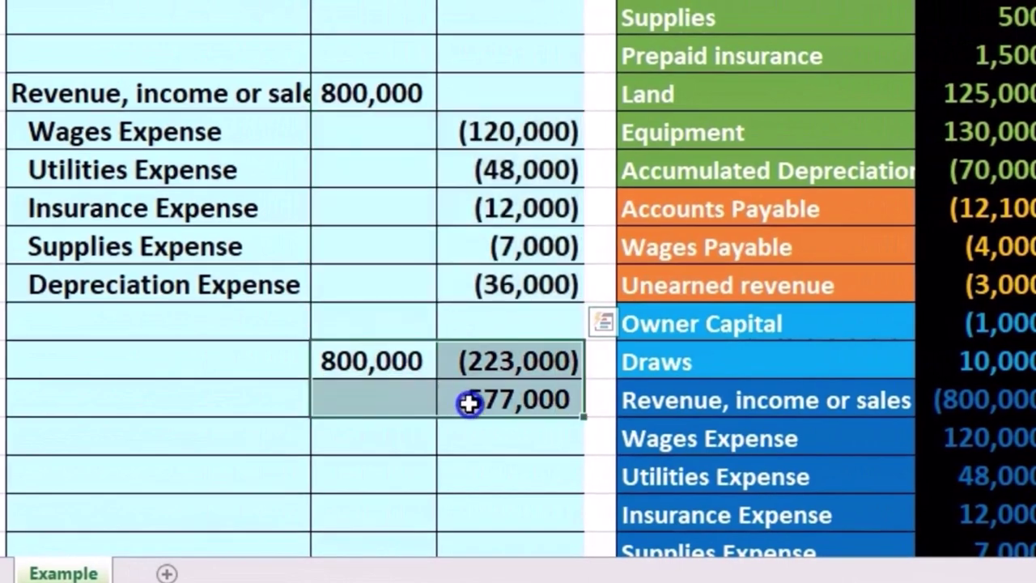
{"action": "key", "text": "Delete"}
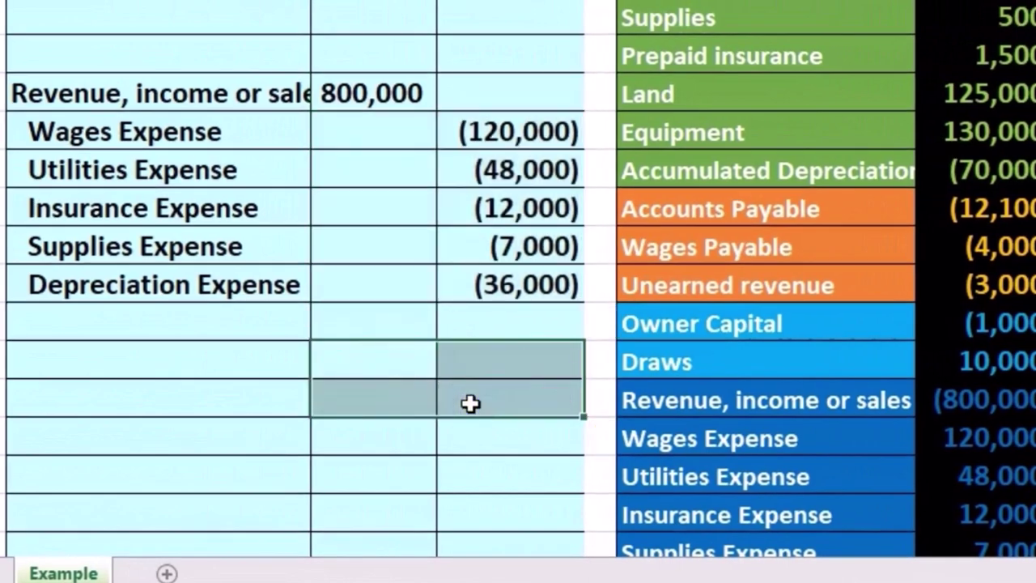
Step: Enter the balancing credit in D15 of the journal entry with the formula -SUM(C9:D14)
{"action": "left_click", "coordinate": [520, 321]}
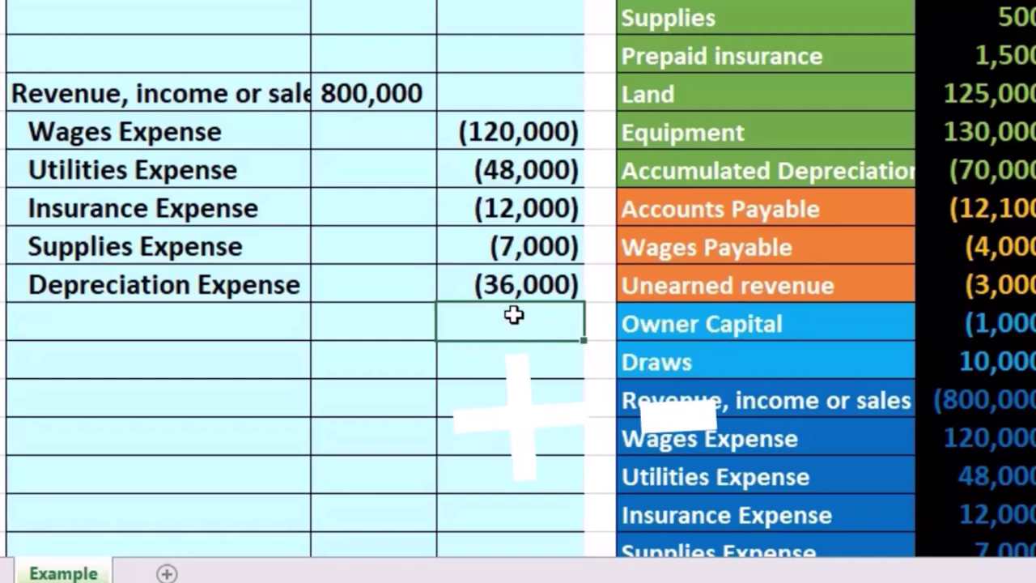
{"action": "left_click_drag", "start_coordinate": [389, 102], "coordinate": [489, 286]}
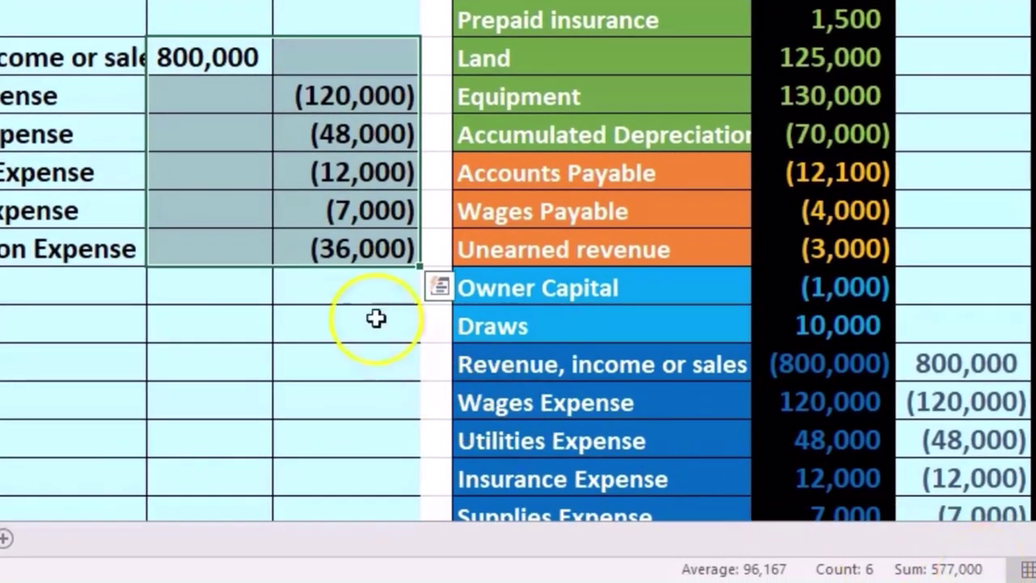
{"action": "left_click", "coordinate": [332, 288]}
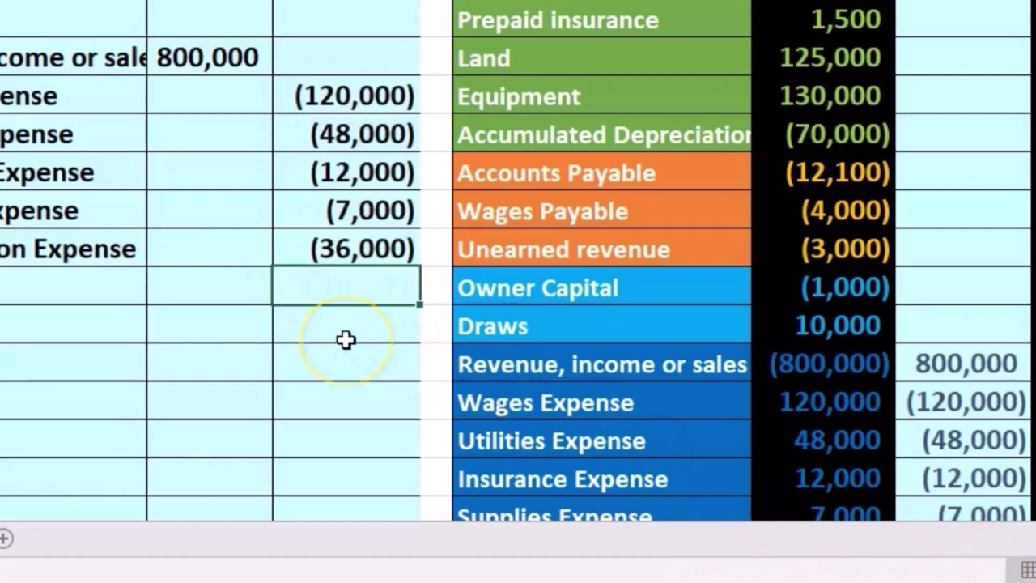
{"action": "type", "text": "-"}
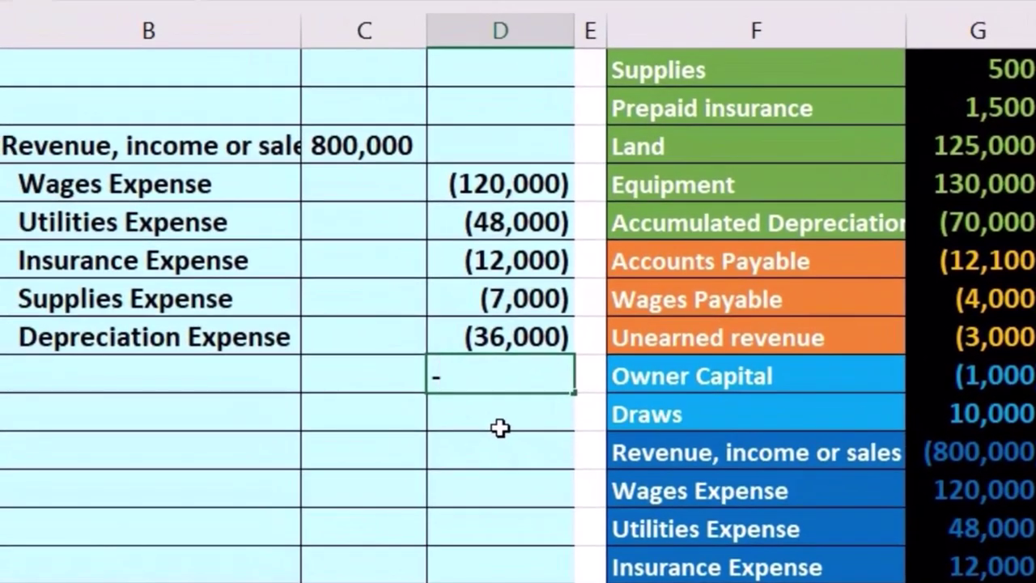
{"action": "type", "text": "sum"}
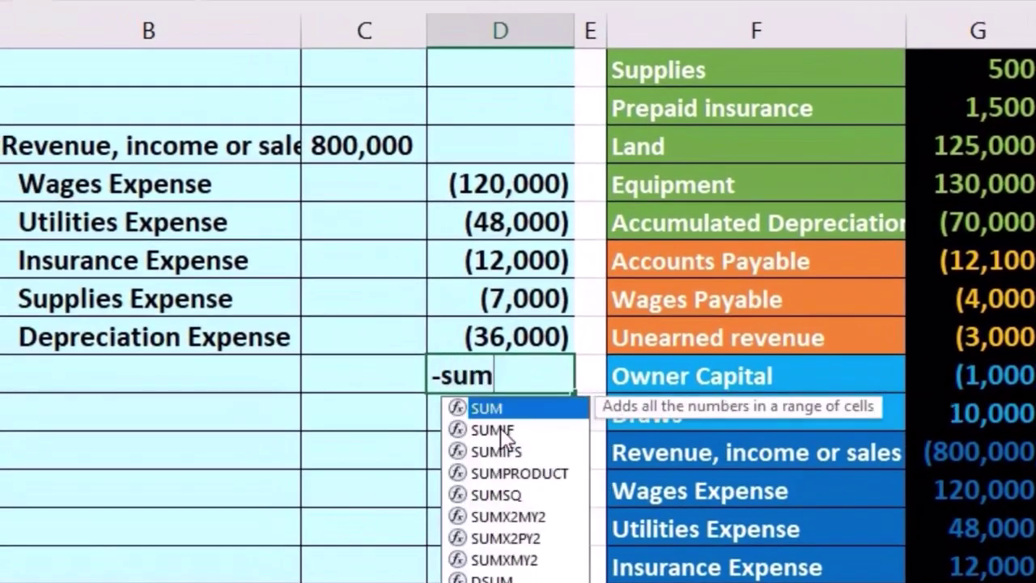
{"action": "double_click", "coordinate": [489, 408]}
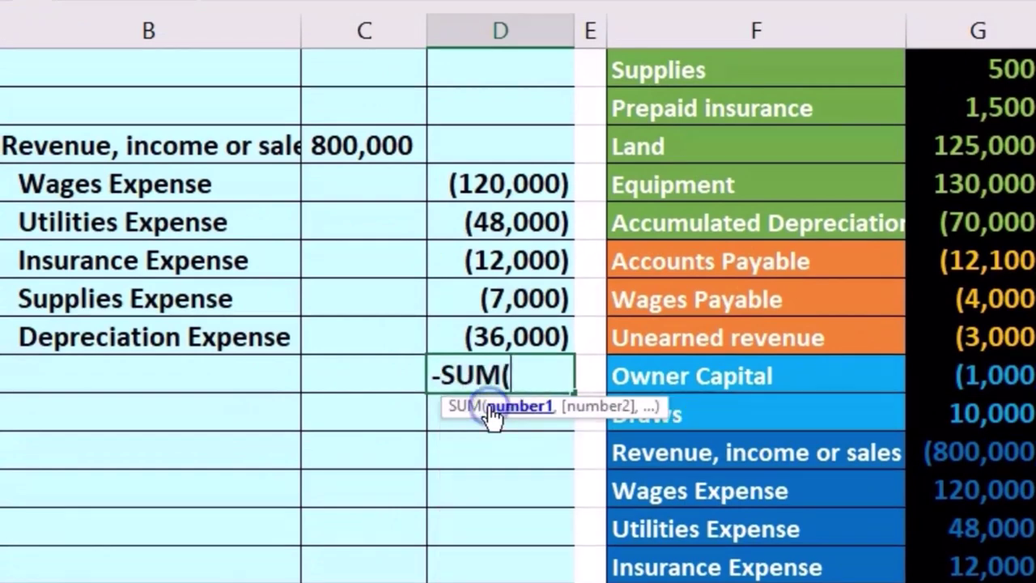
{"action": "left_click", "coordinate": [366, 147]}
{"action": "left_click_drag", "start_coordinate": [365, 146], "coordinate": [483, 325]}
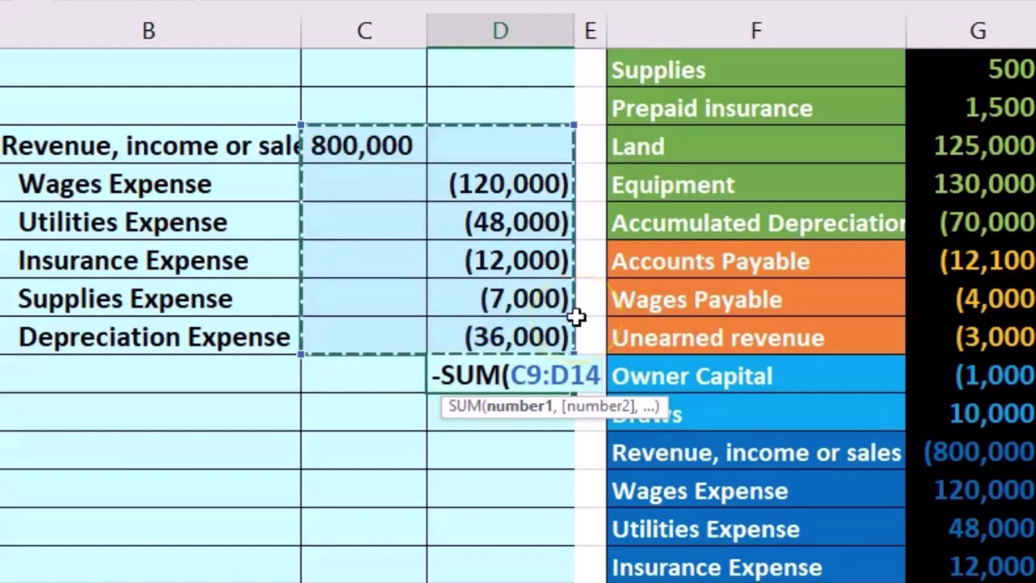
{"action": "key", "text": "Return"}
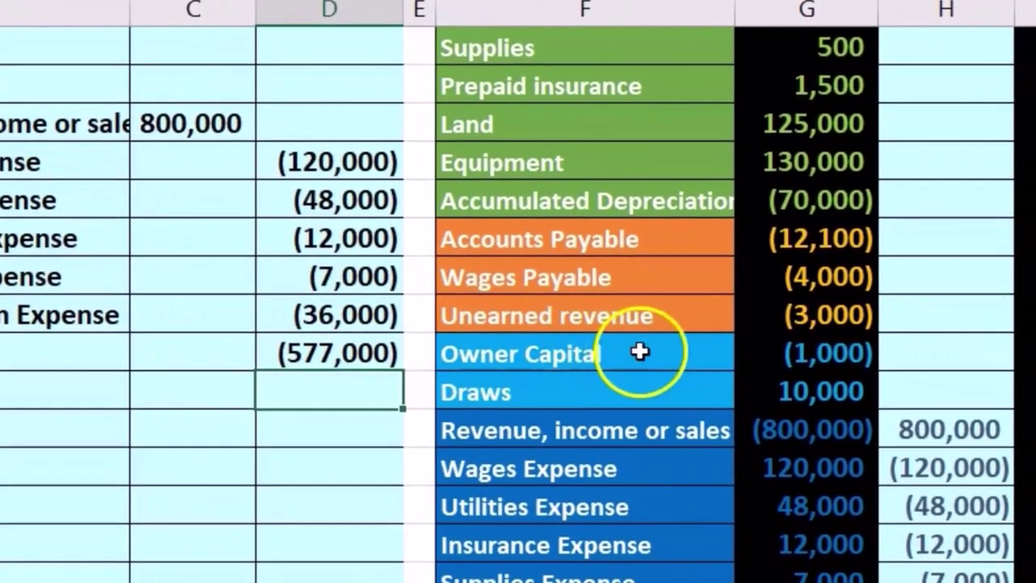
Step: Copy the Owner Capital account name from the trial balance into B15 as values only
{"action": "left_click", "coordinate": [812, 372]}
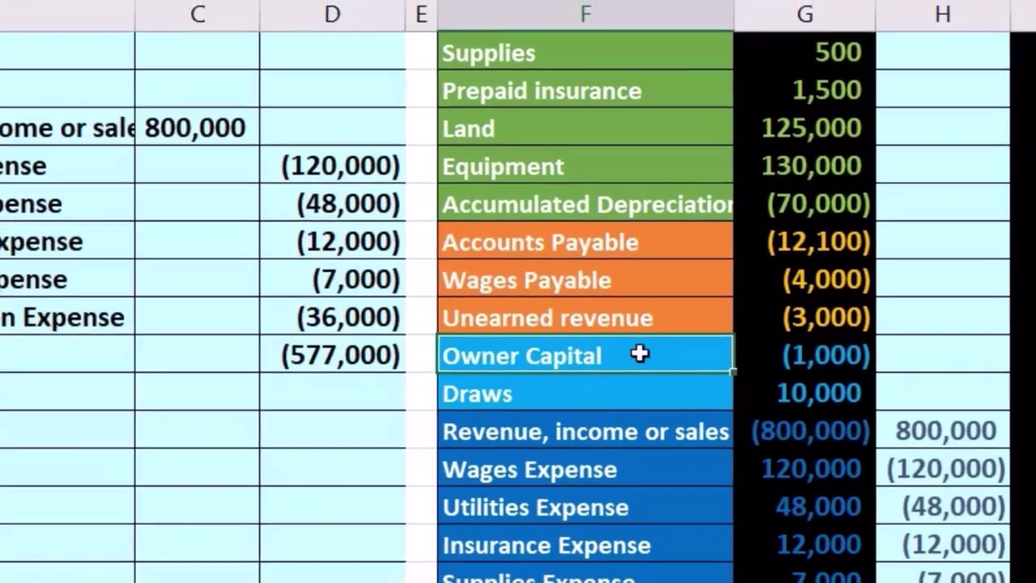
{"action": "right_click", "coordinate": [640, 352]}
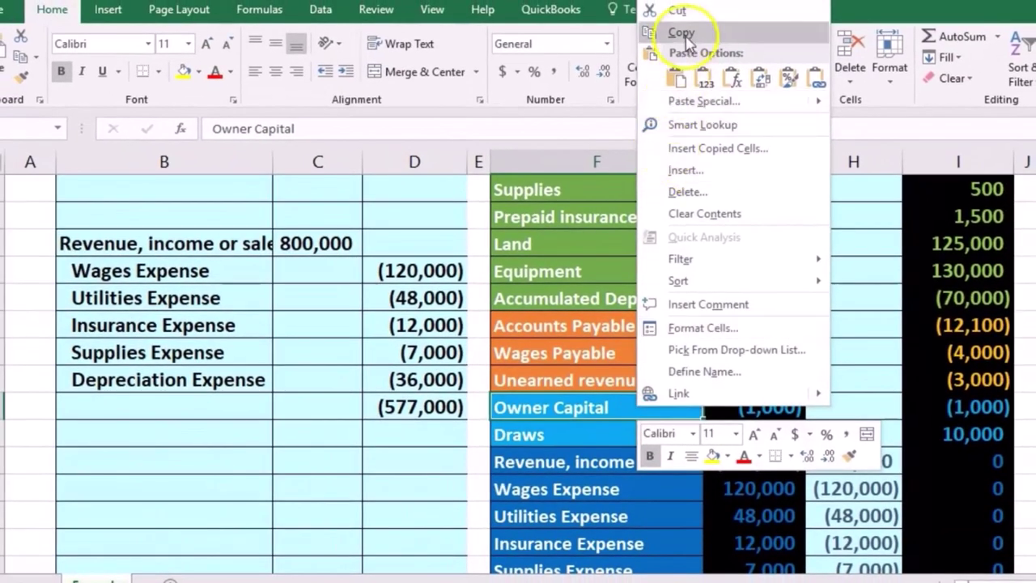
{"action": "left_click", "coordinate": [684, 34]}
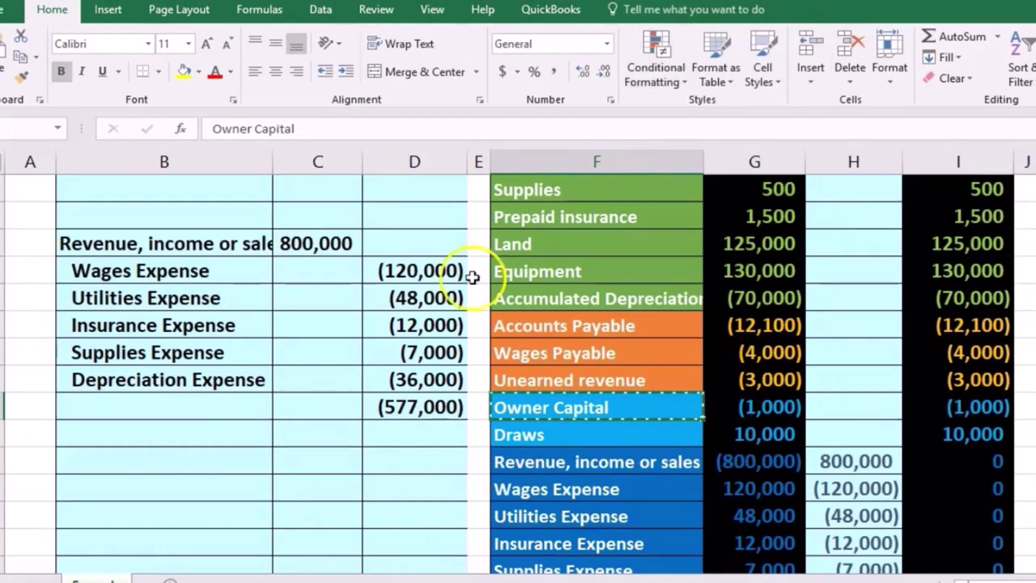
{"action": "left_click", "coordinate": [166, 406]}
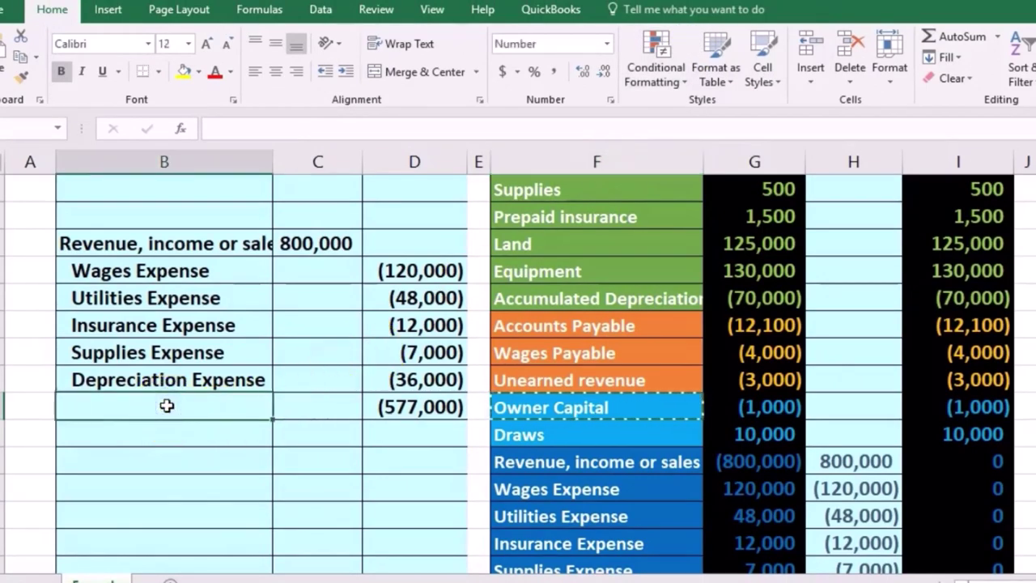
{"action": "right_click", "coordinate": [166, 406]}
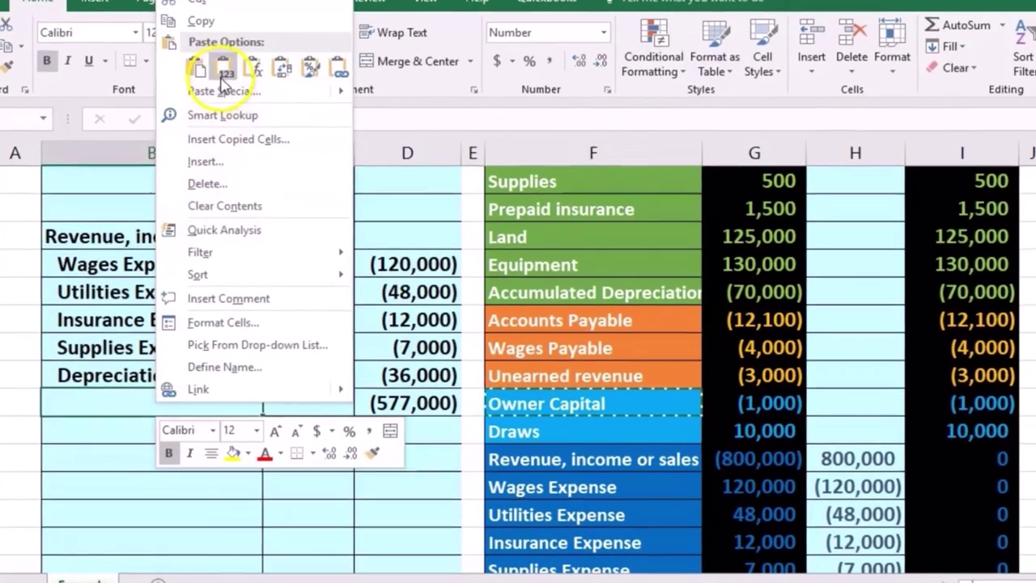
{"action": "left_click", "coordinate": [216, 73]}
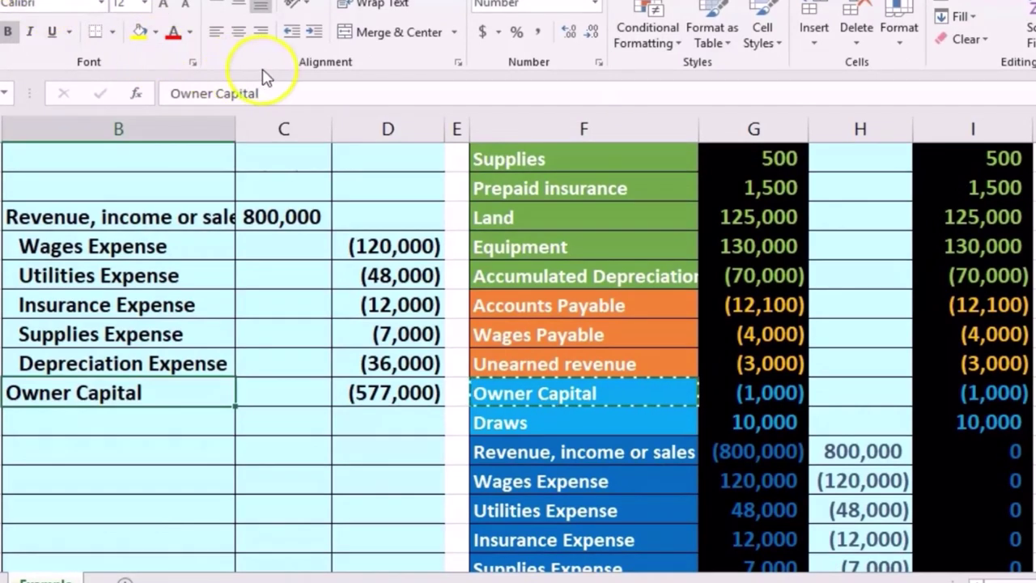
Step: Indent the Owner Capital line in B15 and post its credit to the closing entries column in H15 with =D15
{"action": "left_click", "coordinate": [313, 33]}
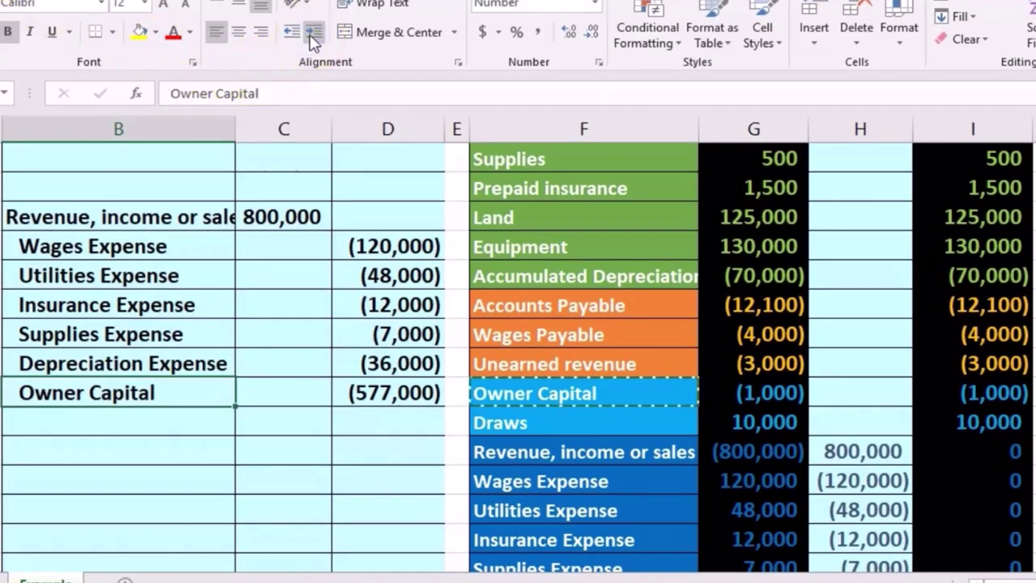
{"action": "left_click", "coordinate": [864, 393]}
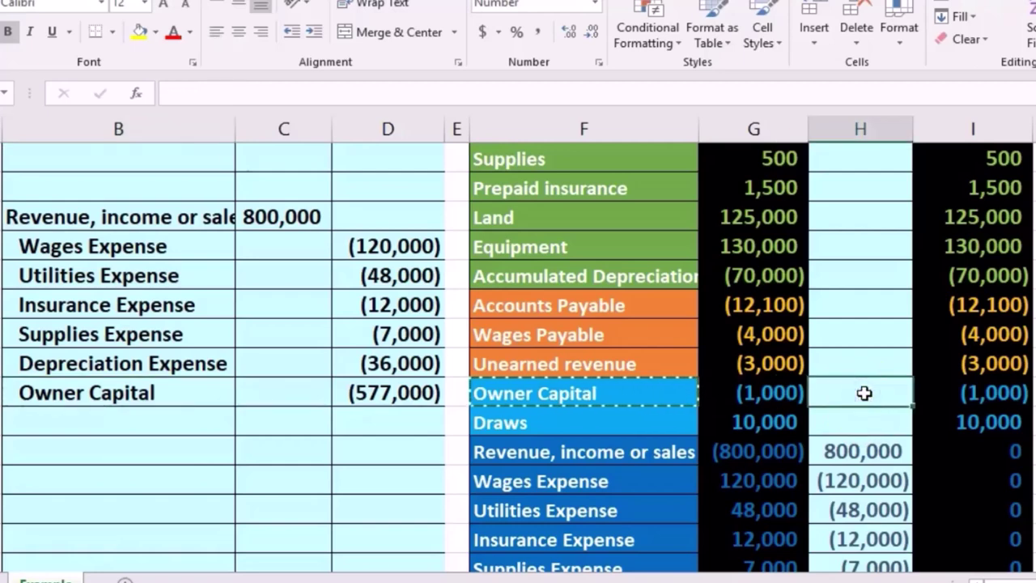
{"action": "type", "text": "="}
{"action": "left_click", "coordinate": [623, 394]}
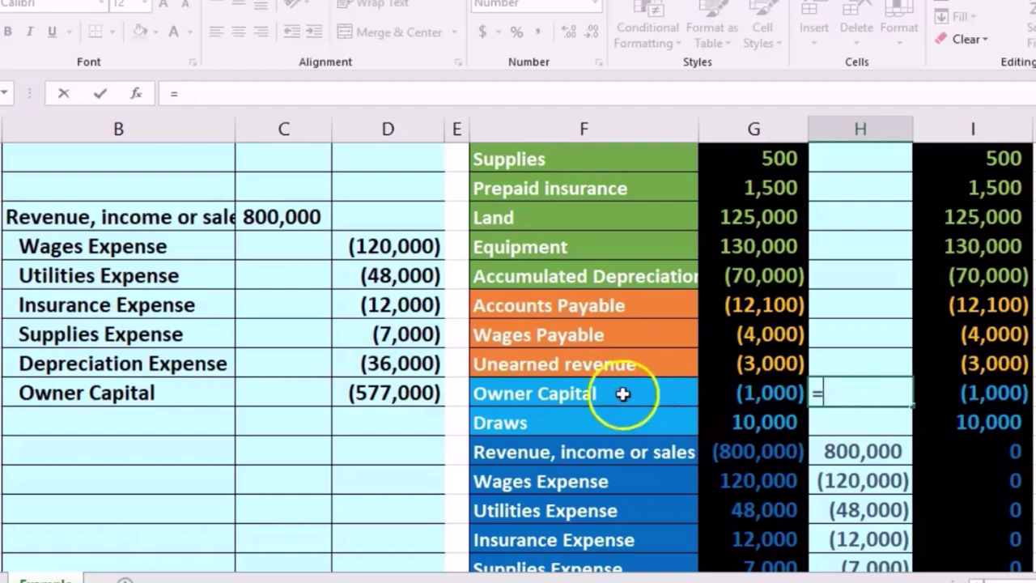
{"action": "left_click", "coordinate": [420, 394]}
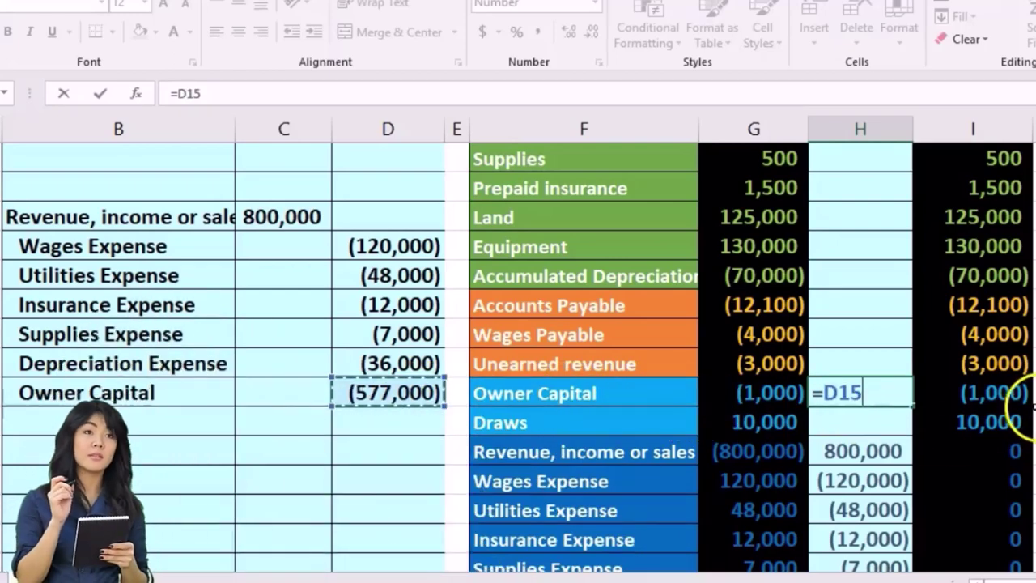
{"action": "key", "text": "Return"}
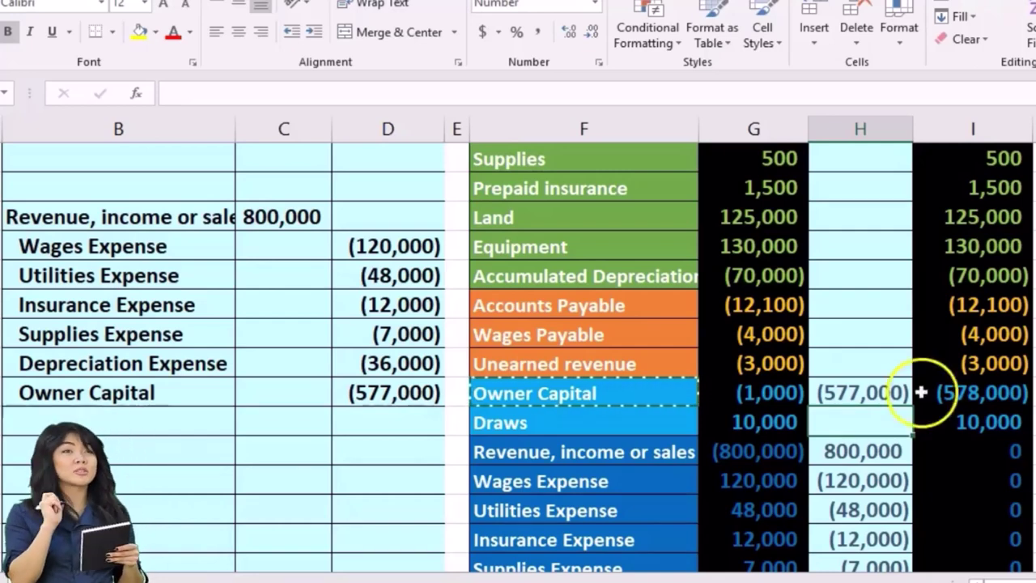
Step: Examine the Owner Capital balance and its closing entry in H15, and compare them with the Draws and income statement balances
{"action": "left_click", "coordinate": [761, 393]}
{"action": "scroll", "coordinate": [761, 392], "scroll_direction": "down", "scroll_amount": 1}
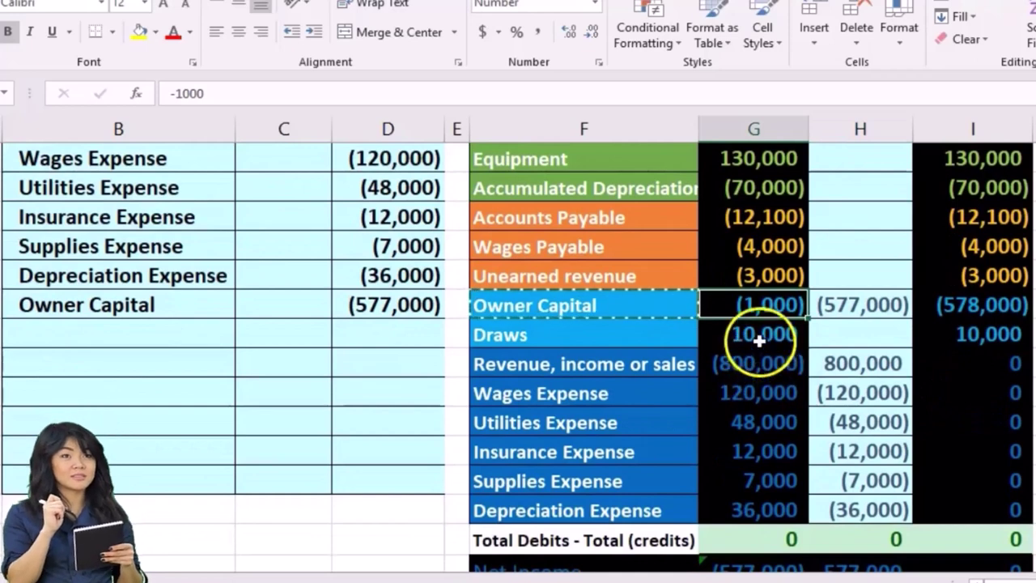
{"action": "mouse_move", "coordinate": [759, 340]}
{"action": "left_mouse_down"}
{"action": "mouse_move", "coordinate": [766, 527]}
{"action": "mouse_move", "coordinate": [763, 504]}
{"action": "left_mouse_up"}
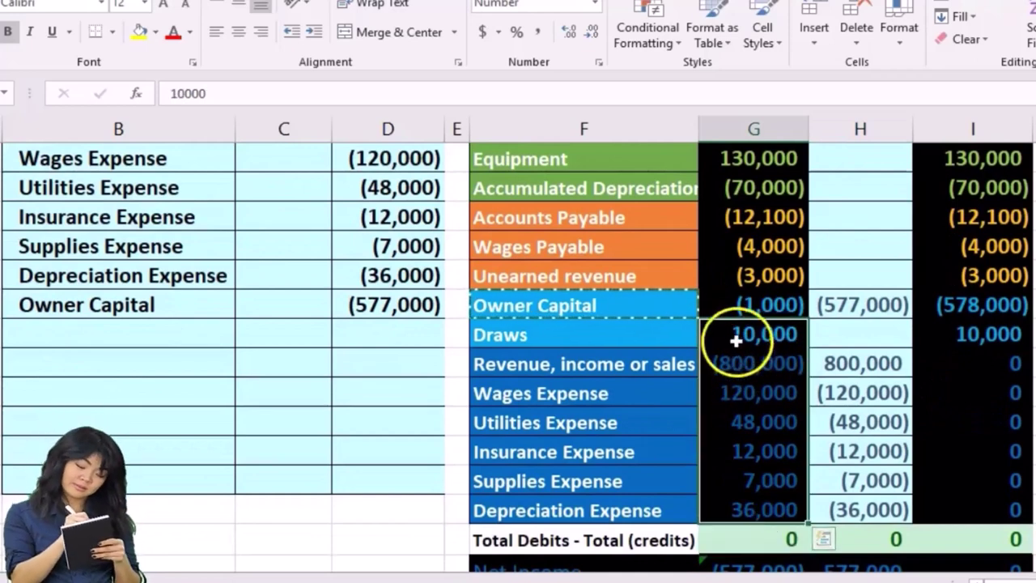
{"action": "left_click", "coordinate": [737, 305]}
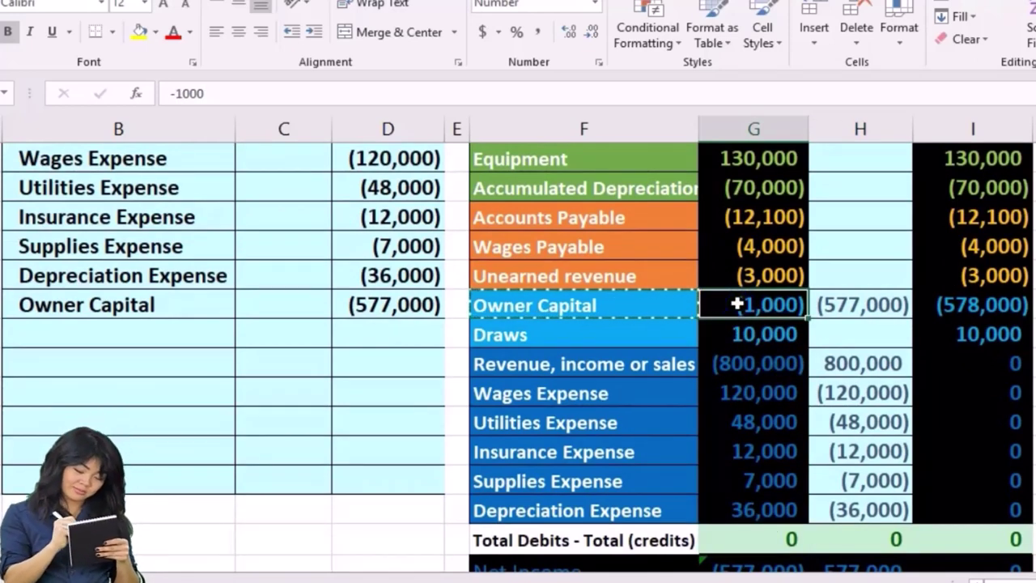
{"action": "left_click", "coordinate": [842, 307]}
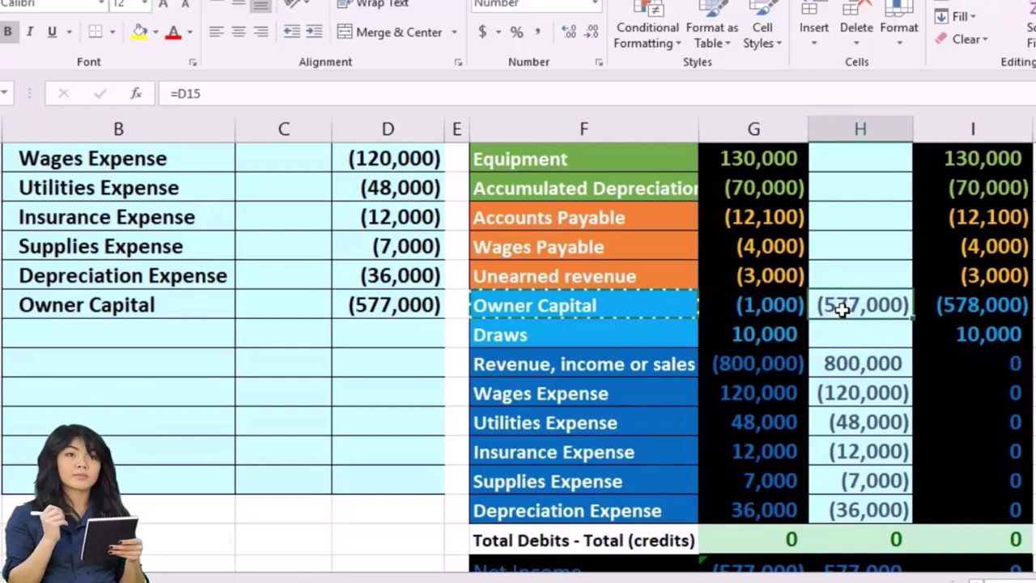
{"action": "left_click", "coordinate": [674, 345]}
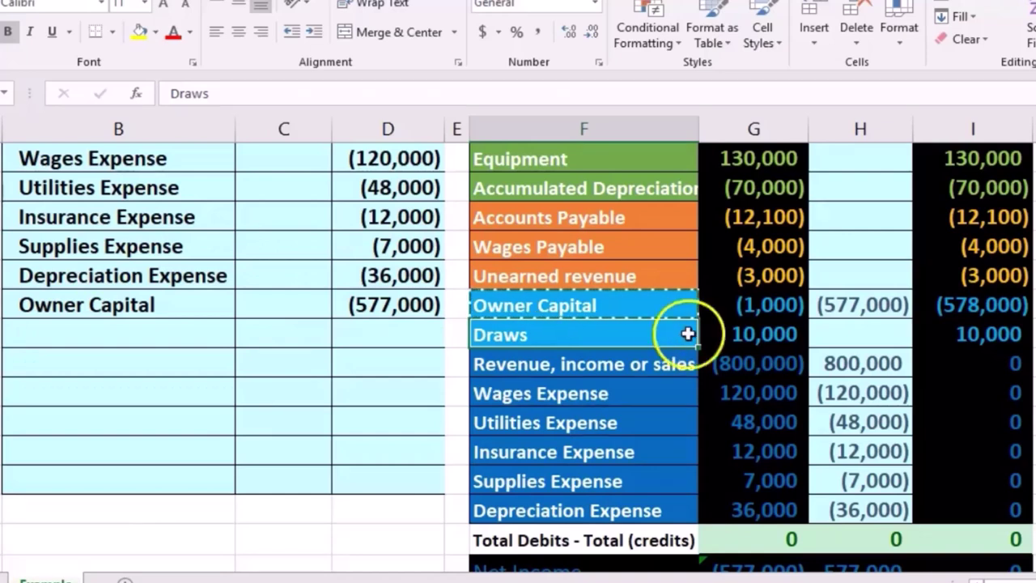
{"action": "left_click", "coordinate": [730, 340]}
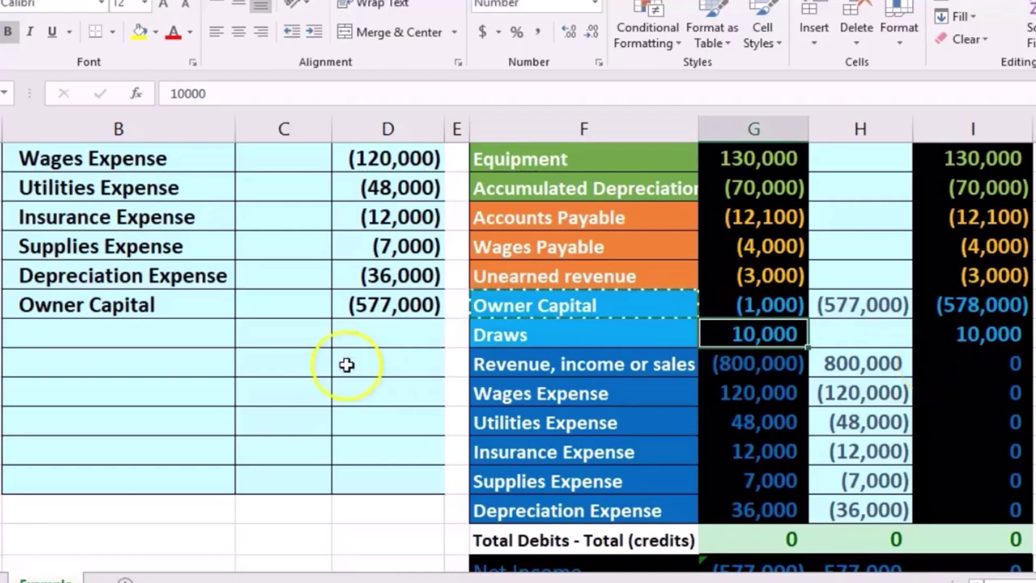
Step: Number the closing entries in the Step column, with 1 in A9 beside the revenue line and 2 in A17
{"action": "scroll", "coordinate": [186, 359], "scroll_direction": "up", "scroll_amount": 3}
{"action": "left_click", "coordinate": [16, 348]}
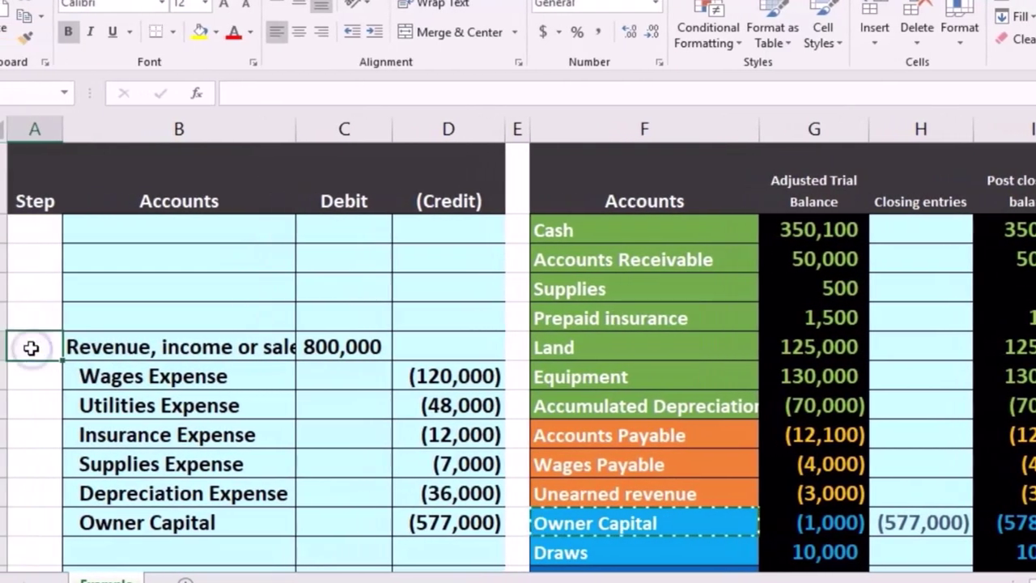
{"action": "type", "text": "1"}
{"action": "key", "text": "Return"}
{"action": "scroll", "coordinate": [32, 348], "scroll_direction": "down", "scroll_amount": 2}
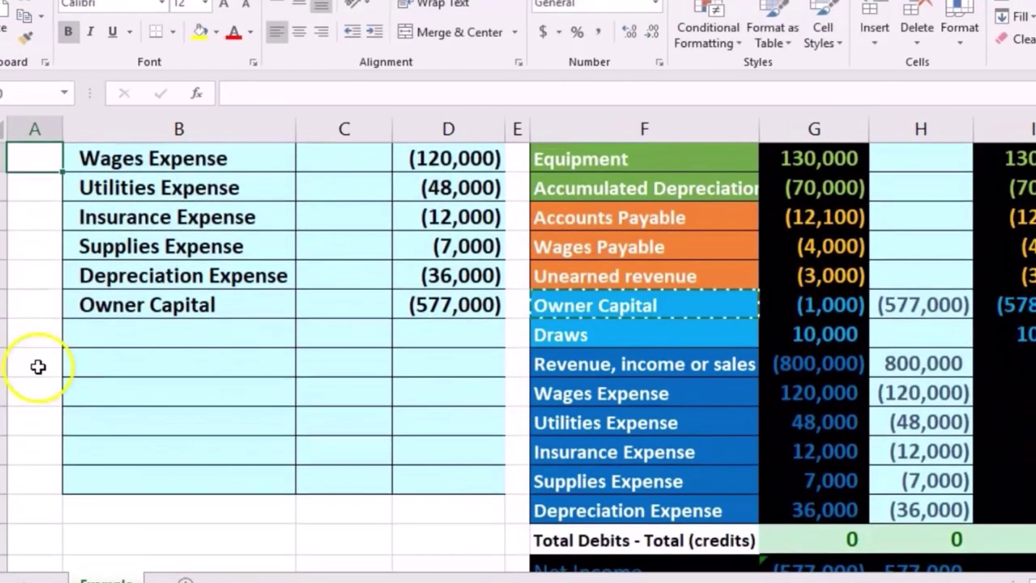
{"action": "left_click", "coordinate": [38, 367]}
{"action": "type", "text": "2"}
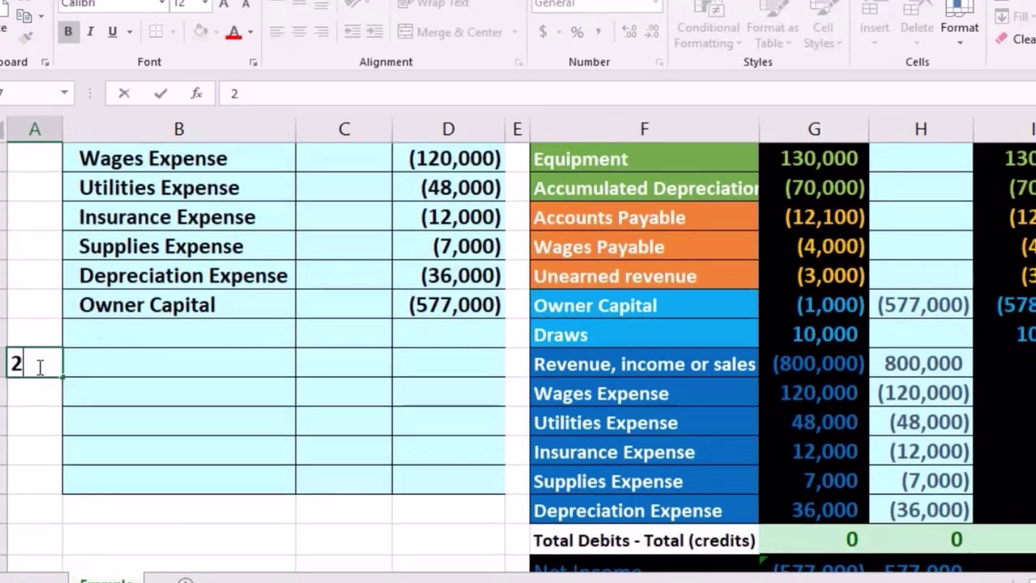
{"action": "key", "text": "Return"}
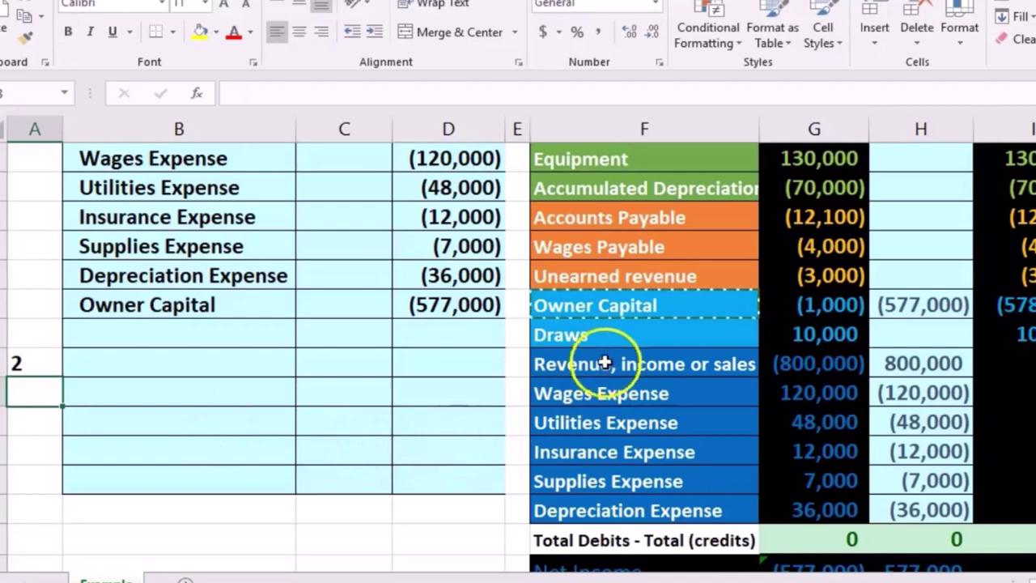
Step: Review the Draws balances in row 16 and check which accounts the Net Income formula in G24 sums
{"action": "left_click", "coordinate": [682, 335]}
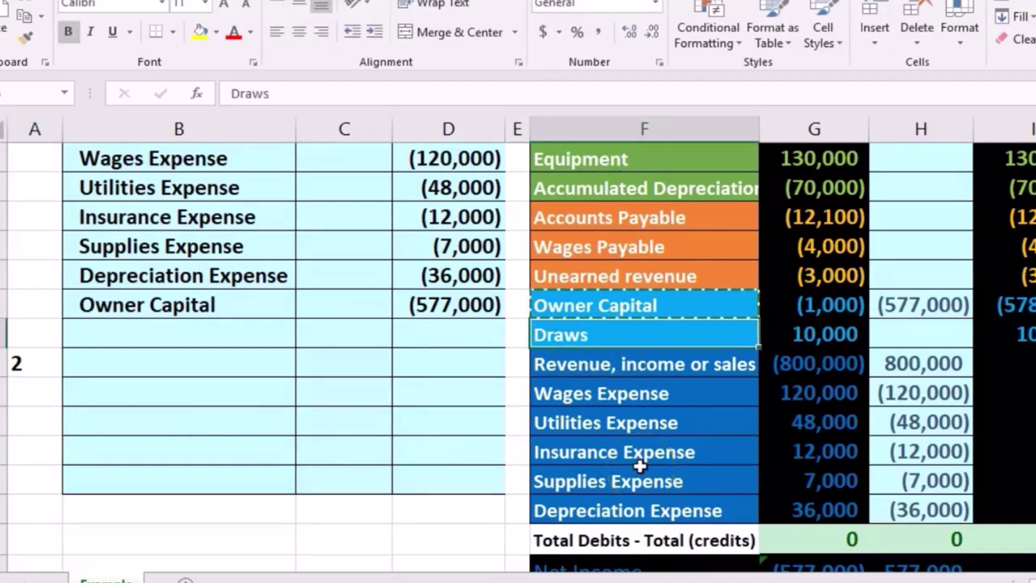
{"action": "left_click", "coordinate": [991, 335]}
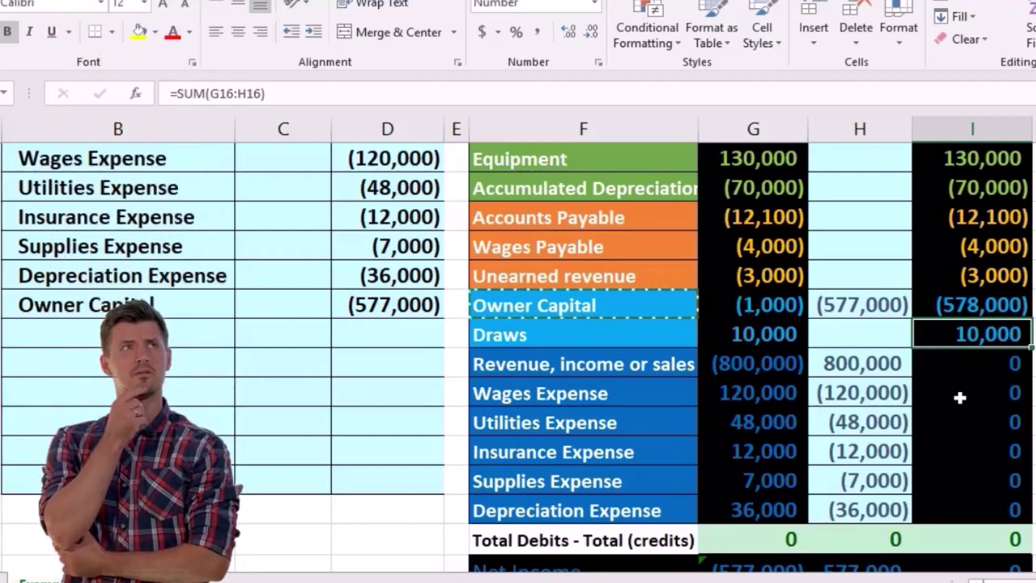
{"action": "scroll", "coordinate": [961, 397], "scroll_direction": "down", "scroll_amount": 1}
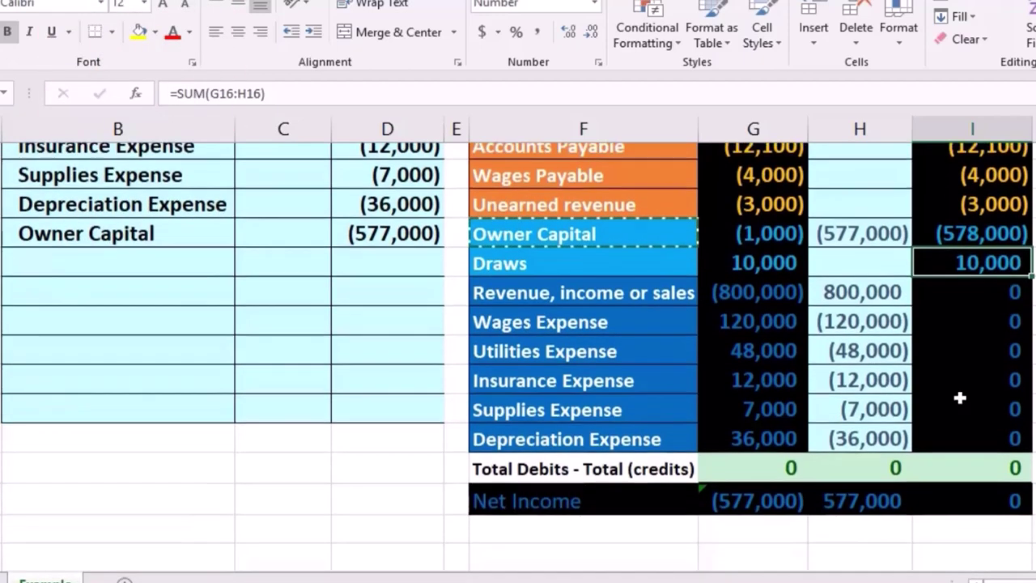
{"action": "double_click", "coordinate": [764, 485]}
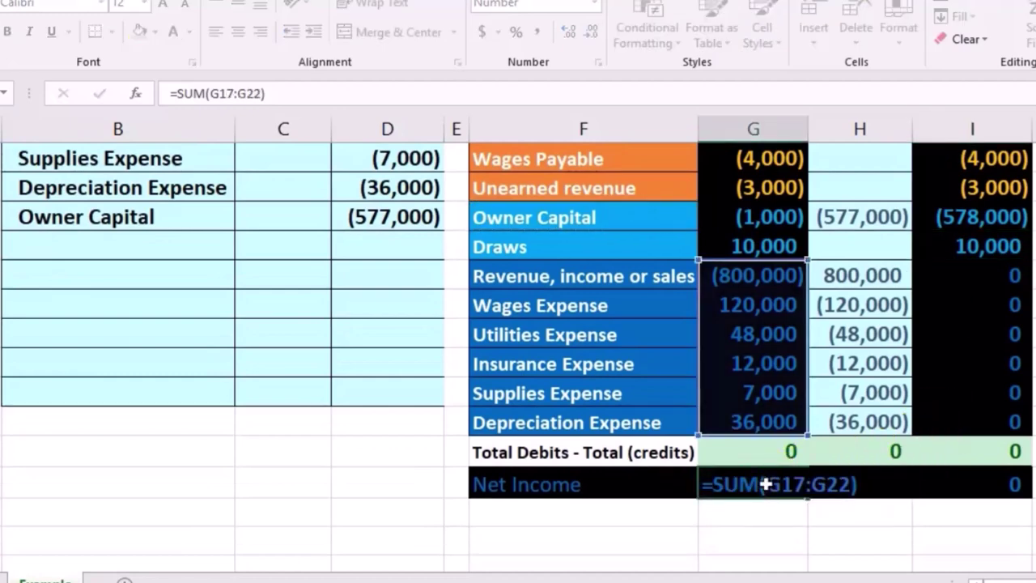
{"action": "key", "text": "Return"}
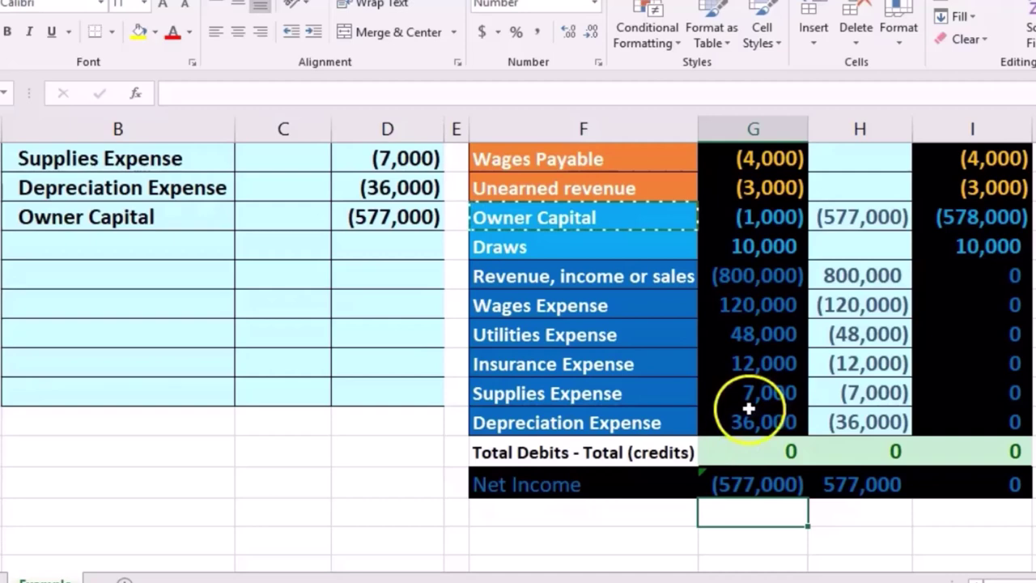
{"action": "left_click", "coordinate": [752, 247]}
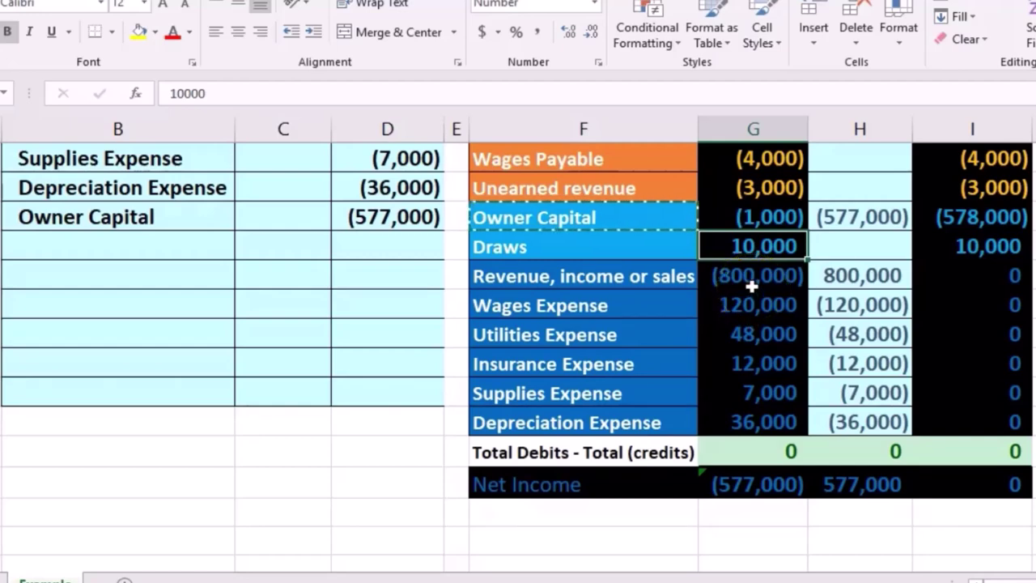
Step: Copy the Draws account name from the trial balance into B18 as values only and indent it
{"action": "left_click", "coordinate": [582, 243]}
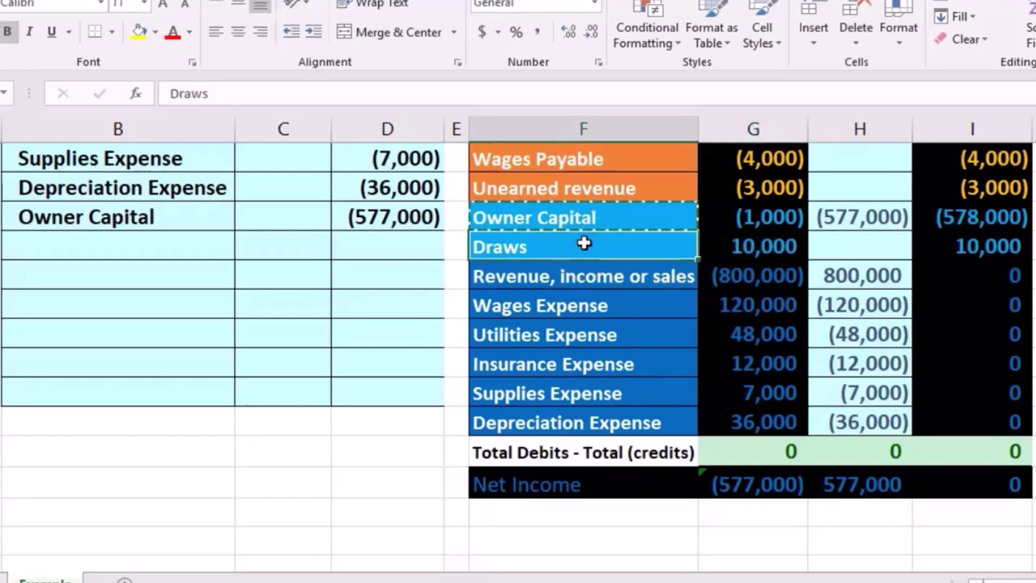
{"action": "right_click", "coordinate": [585, 245]}
{"action": "left_click", "coordinate": [609, 280]}
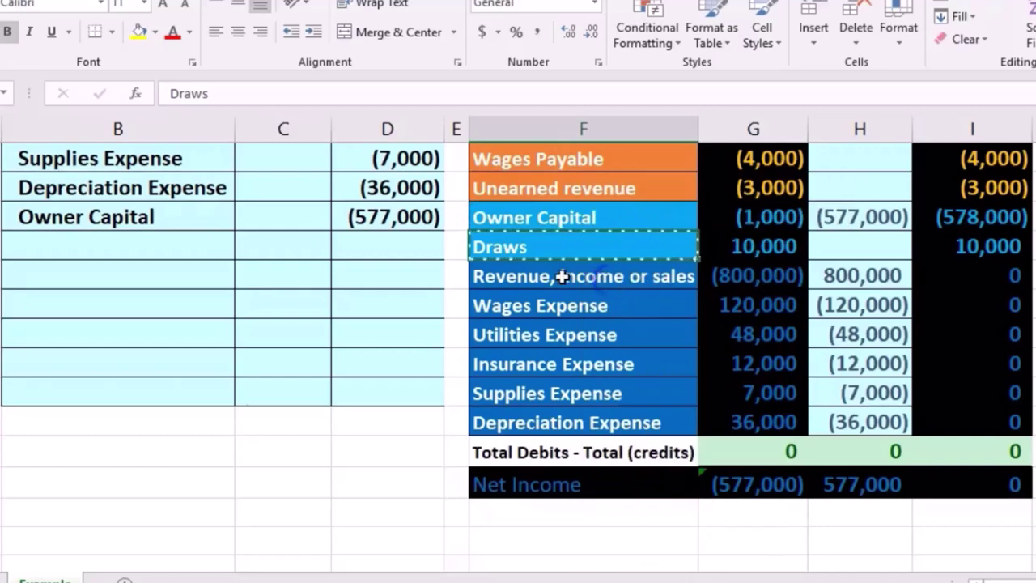
{"action": "left_click", "coordinate": [115, 299]}
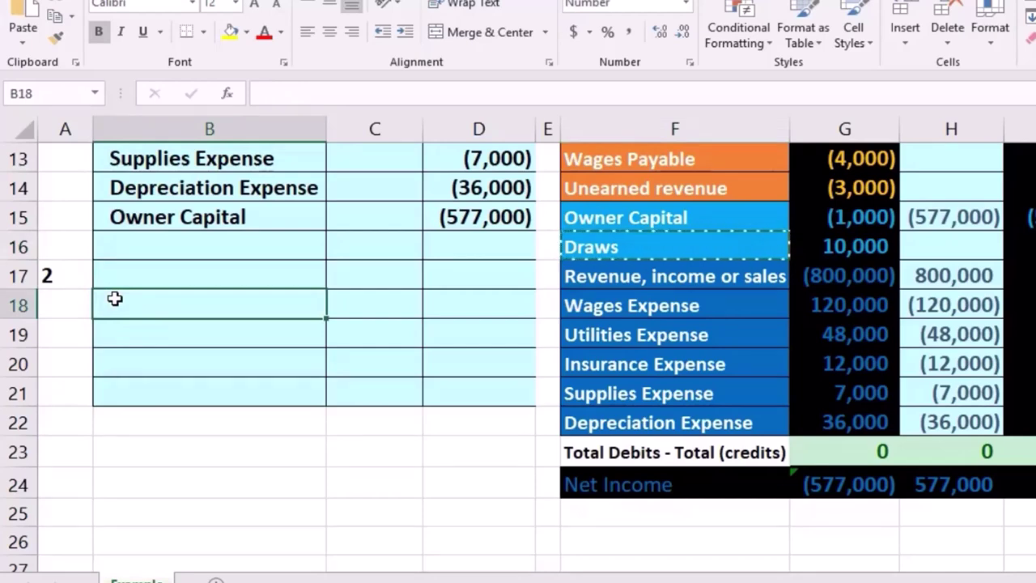
{"action": "right_click", "coordinate": [115, 299]}
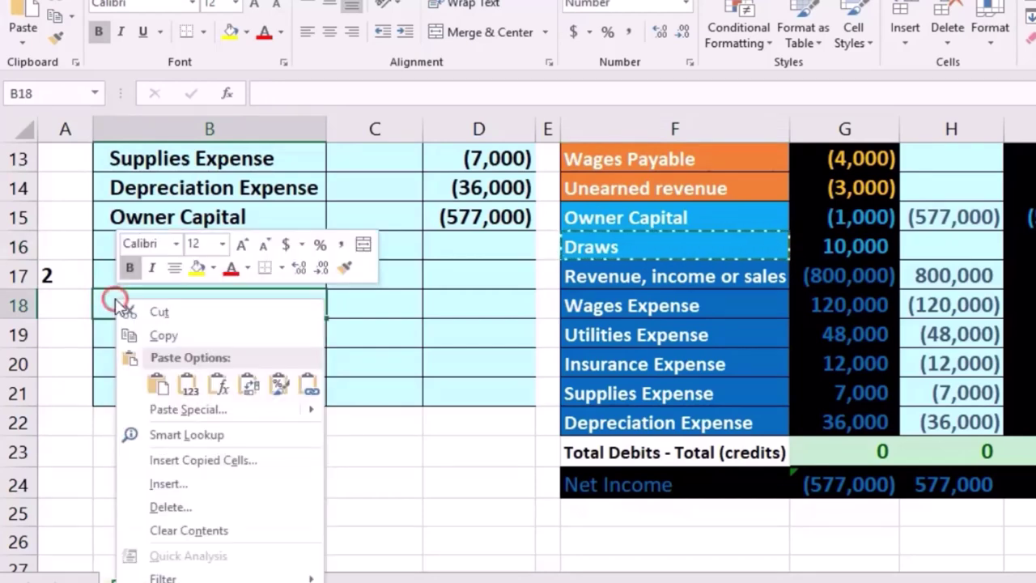
{"action": "left_click", "coordinate": [187, 387]}
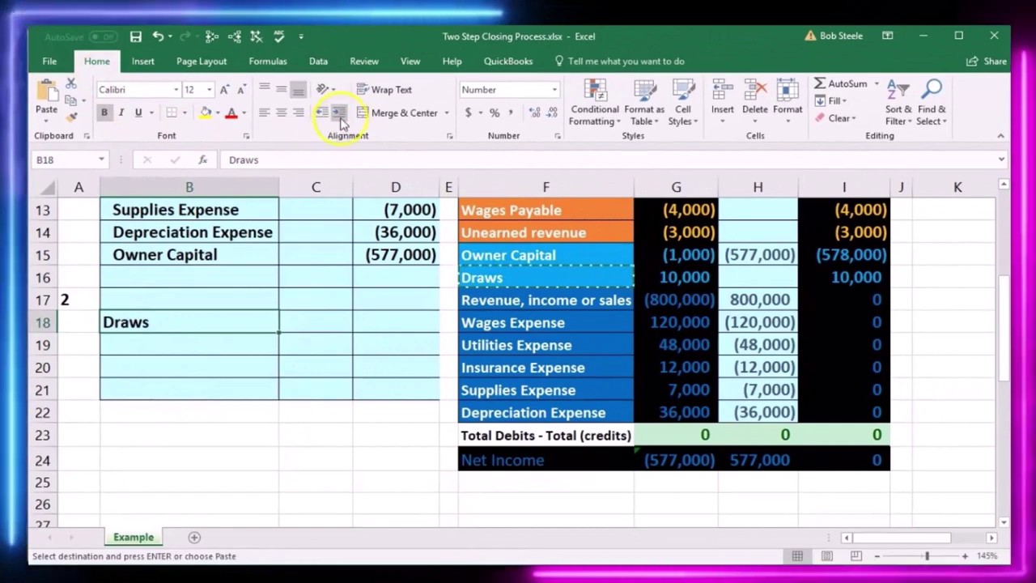
{"action": "left_click", "coordinate": [340, 113]}
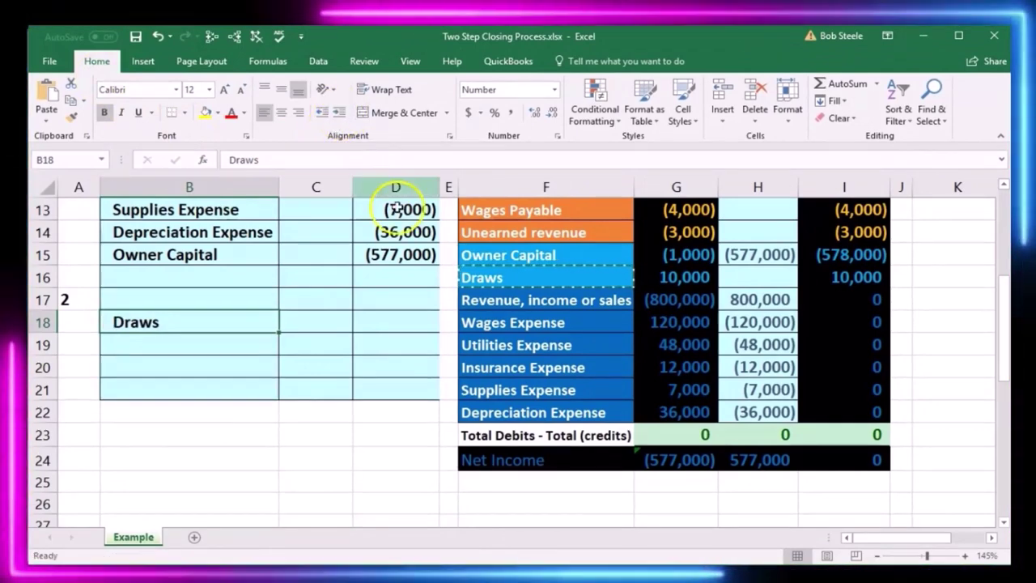
Step: Enter the Draws credit of -10000 in D18 of the second closing entry
{"action": "left_click", "coordinate": [408, 322]}
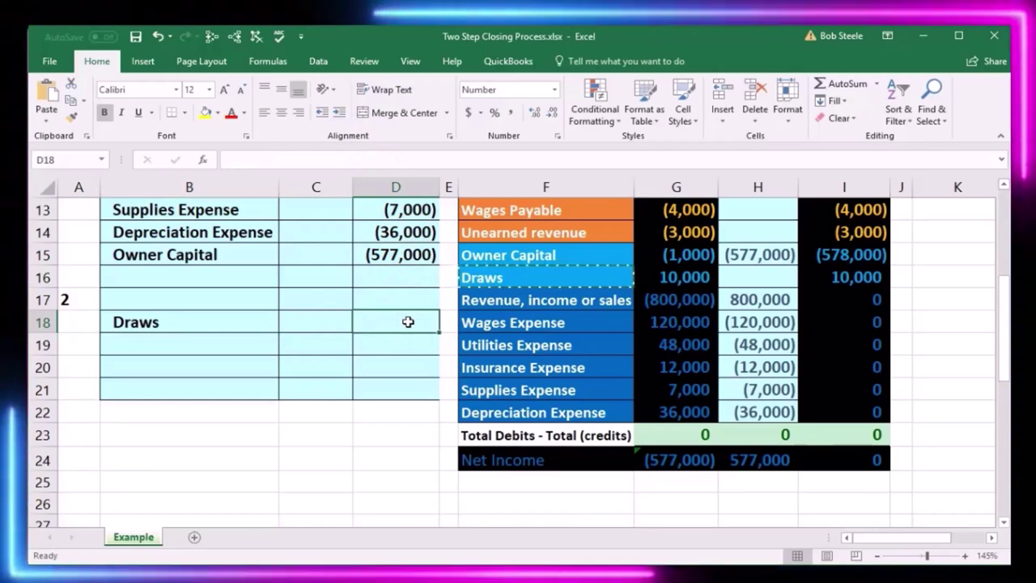
{"action": "type", "text": "-10000"}
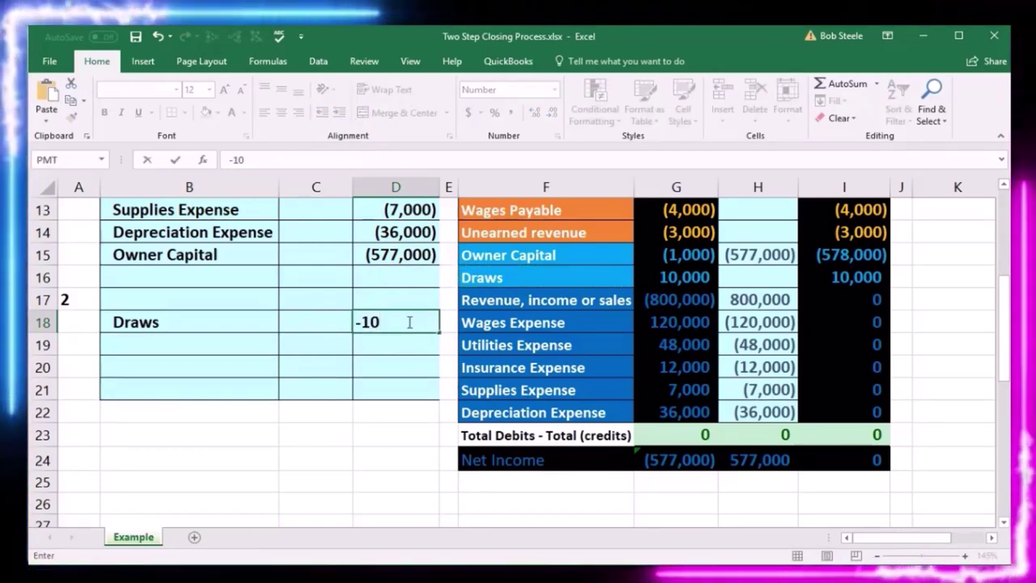
{"action": "key", "text": "Return"}
Step: Enter the balancing debit of the second closing entry in C17 with the formula -D18
{"action": "key", "text": "Up"}
{"action": "key", "text": "Up"}
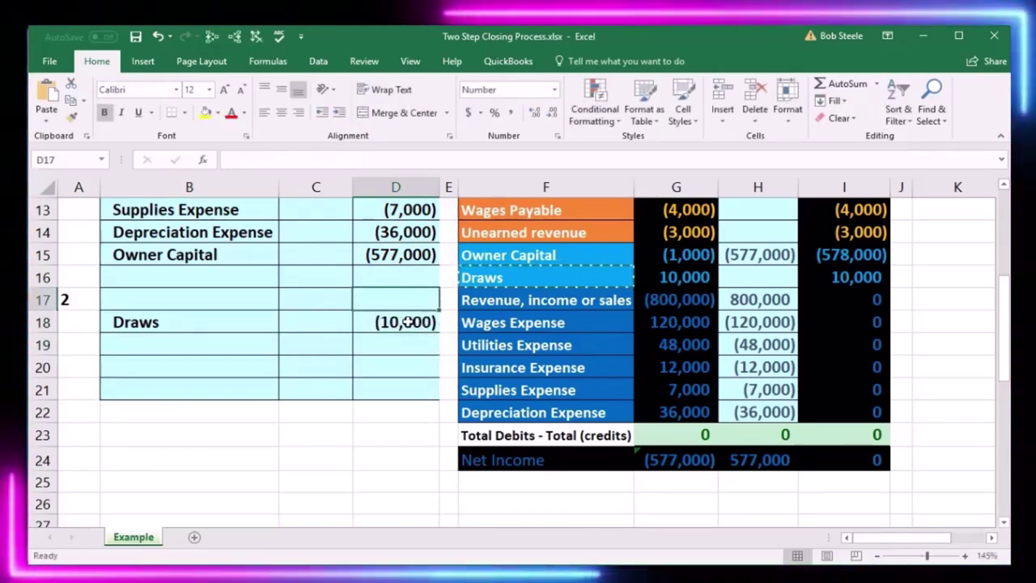
{"action": "key", "text": "Left"}
{"action": "type", "text": "-"}
{"action": "key", "text": "Down"}
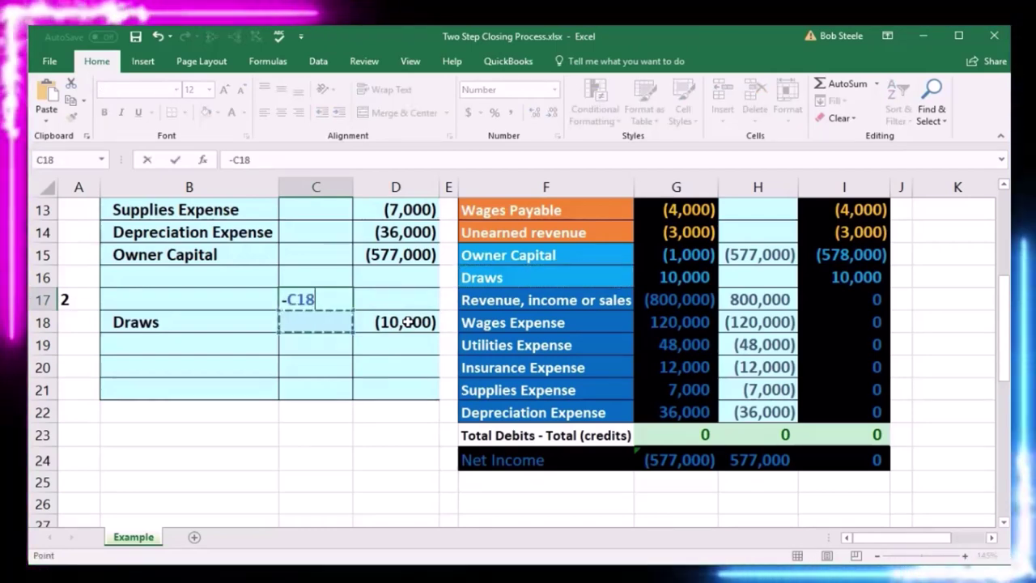
{"action": "key", "text": "Right"}
{"action": "key", "text": "Return"}
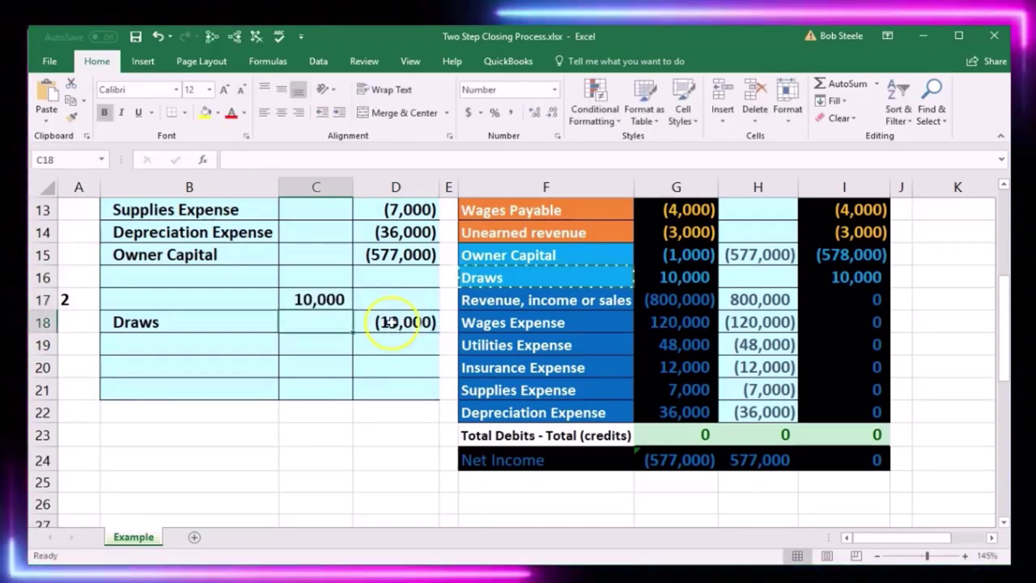
{"action": "left_click", "coordinate": [324, 301]}
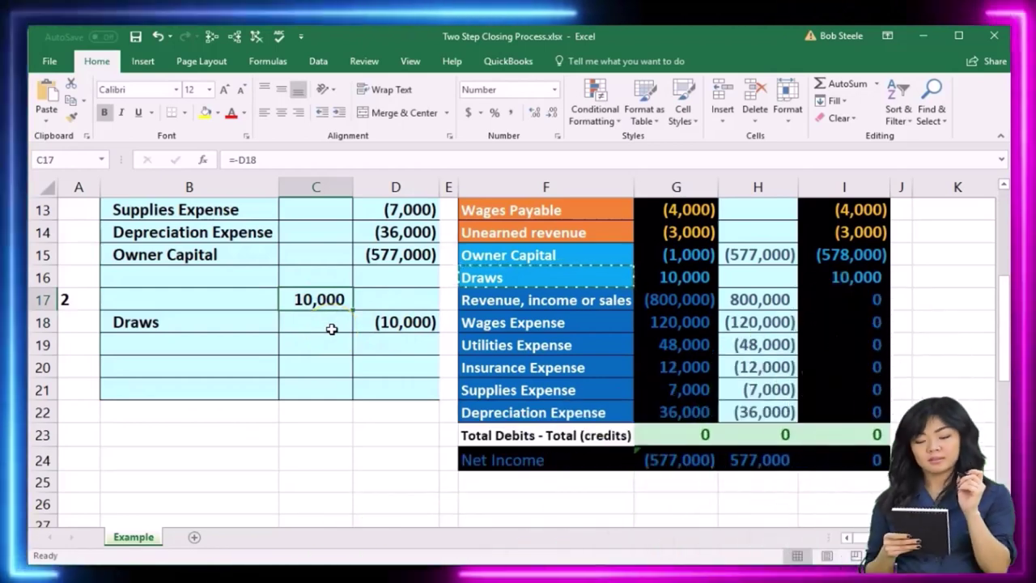
{"action": "type", "text": "-"}
{"action": "key", "text": "Down"}
{"action": "key", "text": "Right"}
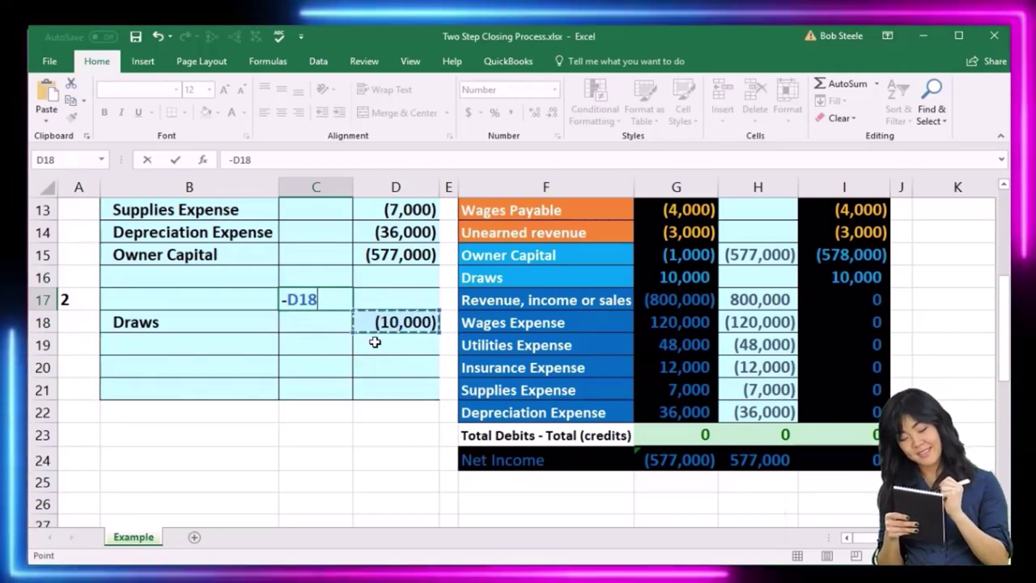
{"action": "key", "text": "Return"}
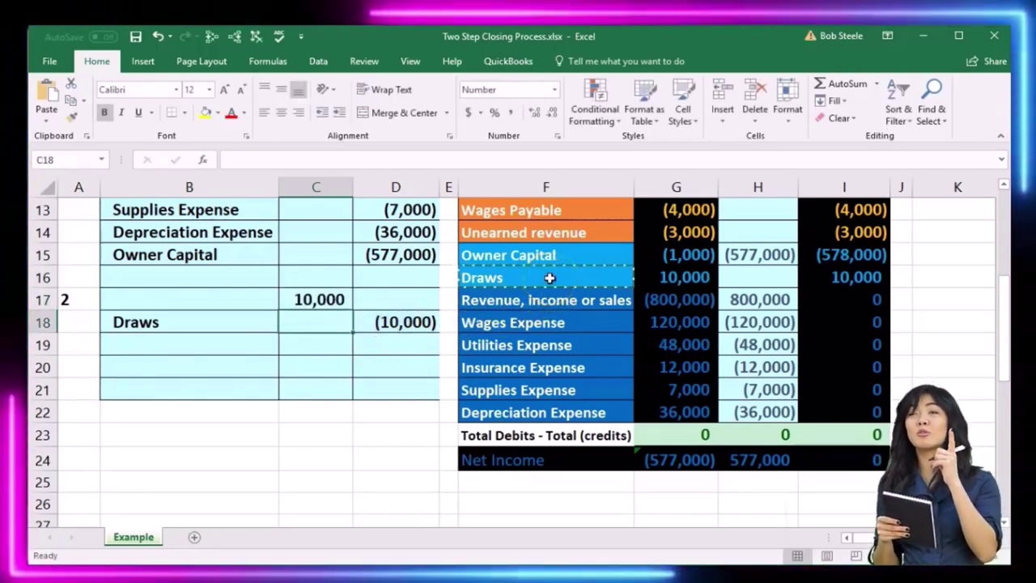
Step: Copy the Owner Capital account name from the trial balance into B17 as values only
{"action": "left_click", "coordinate": [251, 299]}
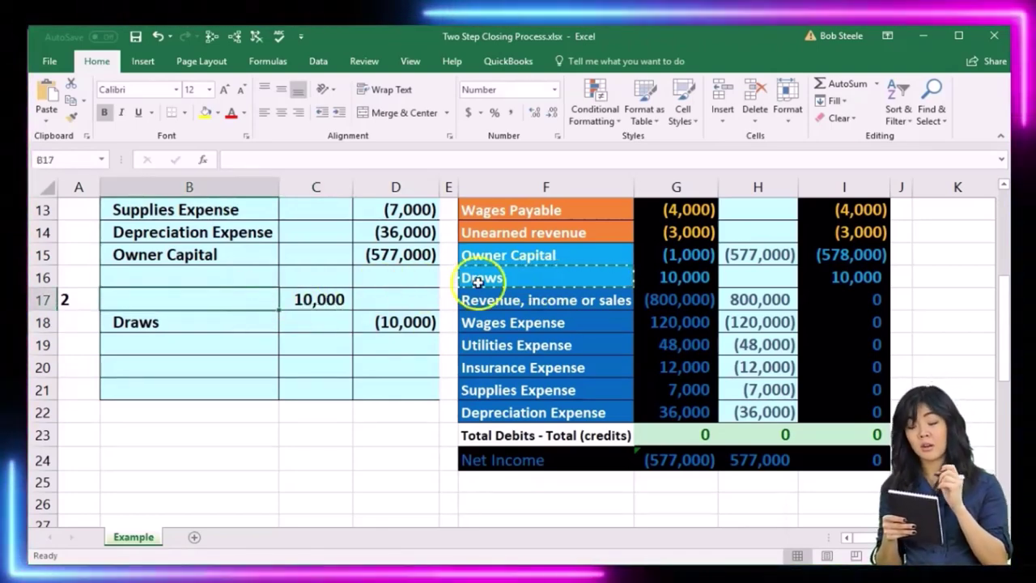
{"action": "left_click", "coordinate": [549, 255]}
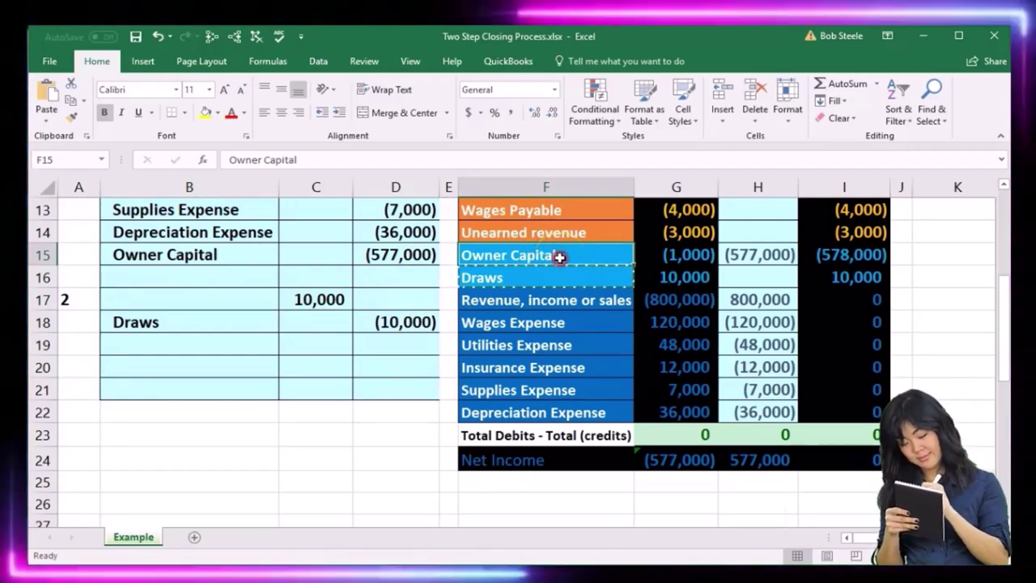
{"action": "right_click", "coordinate": [558, 257]}
{"action": "left_click", "coordinate": [578, 284]}
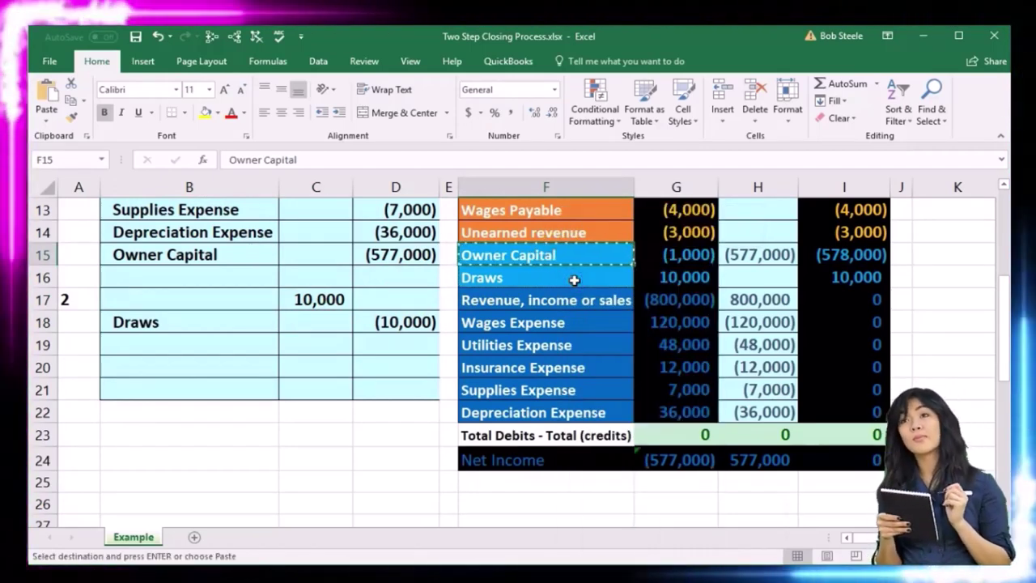
{"action": "left_click", "coordinate": [218, 300]}
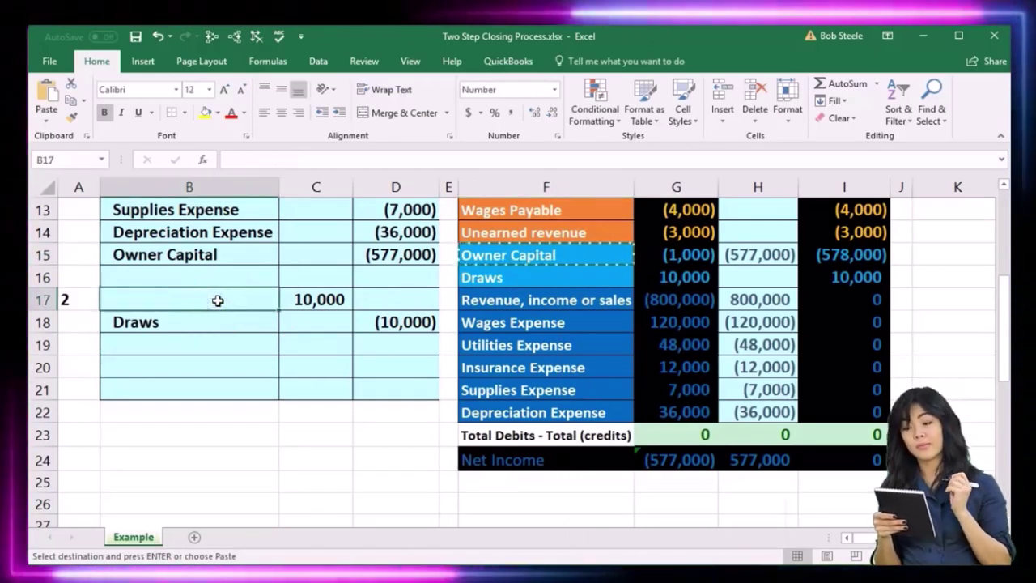
{"action": "right_click", "coordinate": [218, 300]}
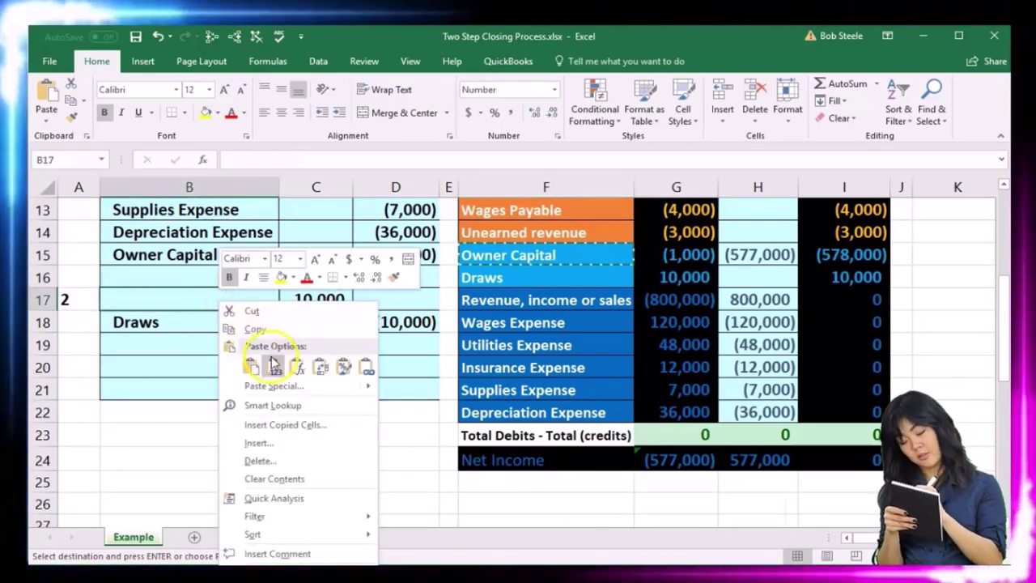
{"action": "left_click", "coordinate": [273, 367]}
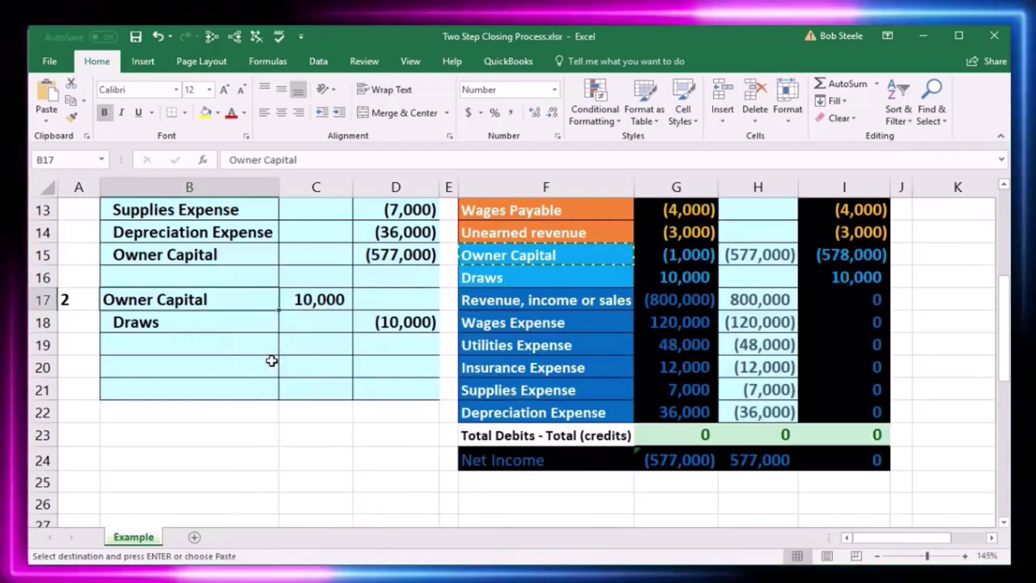
Step: Post the Draws closing credit to H16 of the Closing entries column with a formula linking to D18
{"action": "left_click_drag", "start_coordinate": [247, 322], "coordinate": [411, 316]}
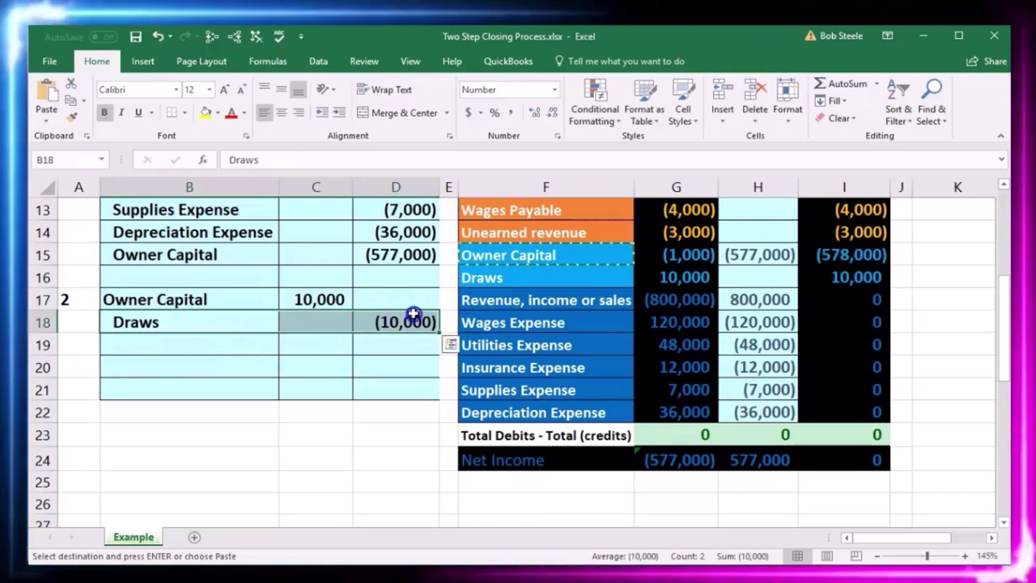
{"action": "left_click", "coordinate": [296, 343]}
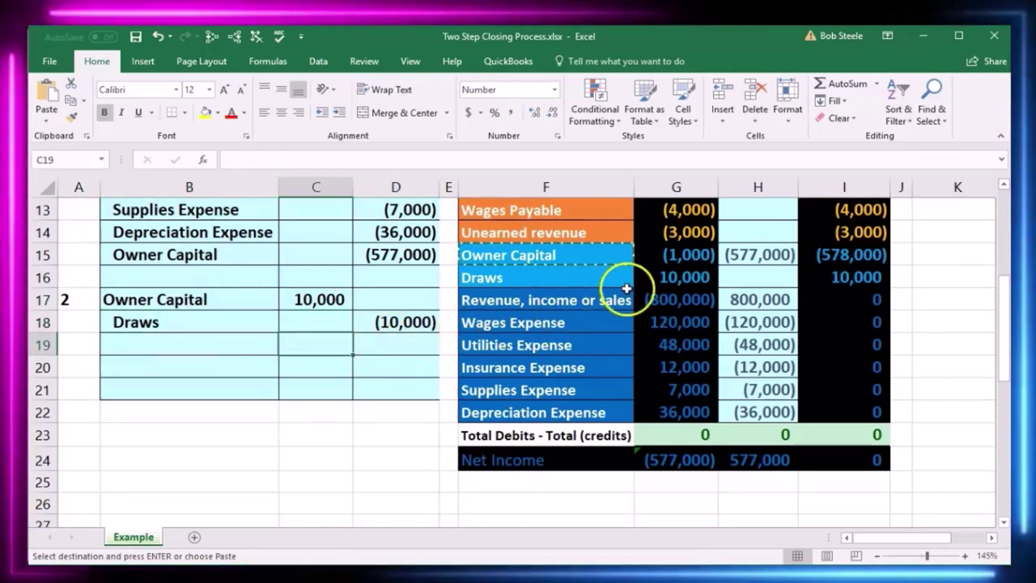
{"action": "left_click", "coordinate": [746, 279]}
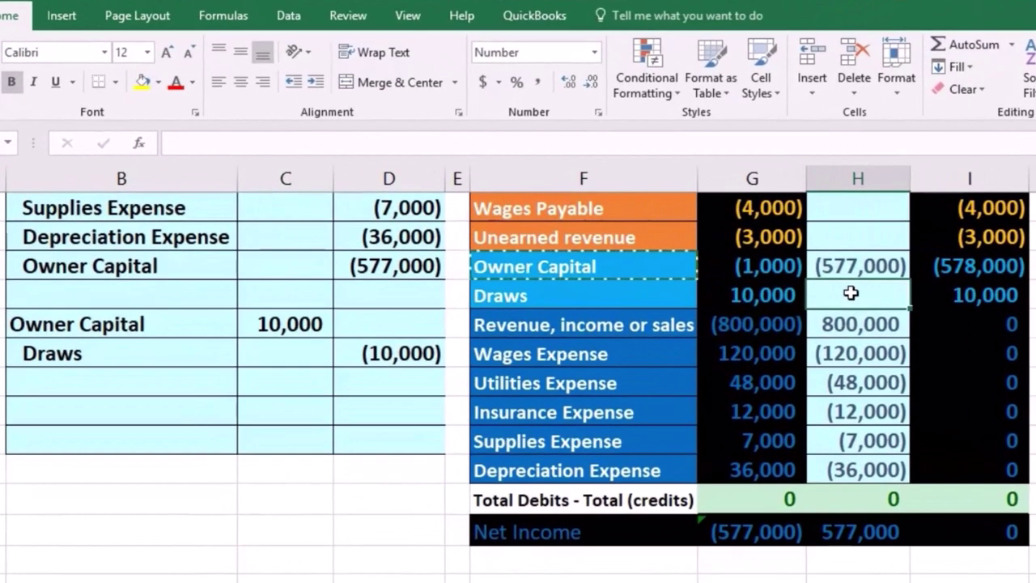
{"action": "type", "text": "="}
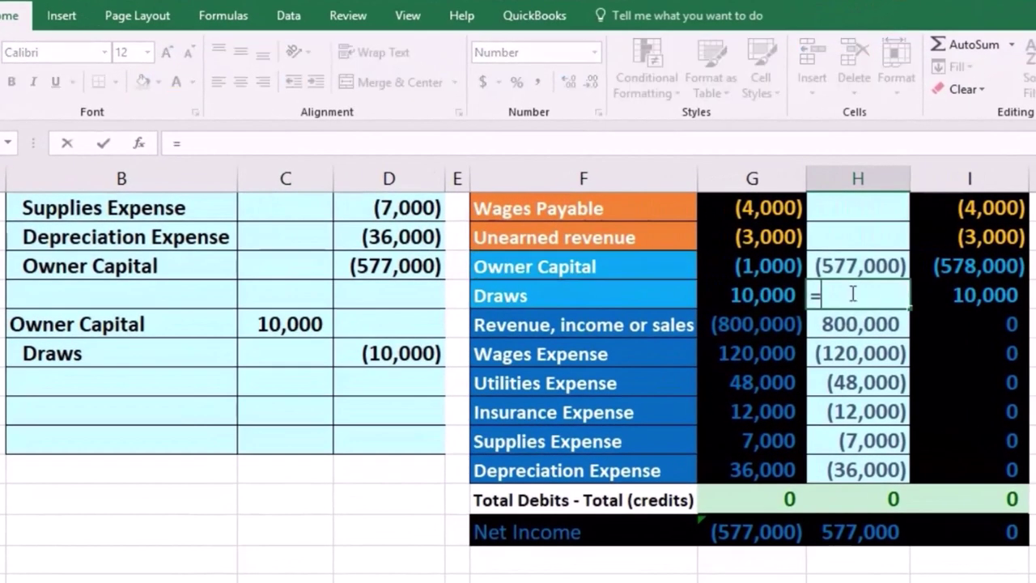
{"action": "left_click", "coordinate": [406, 356]}
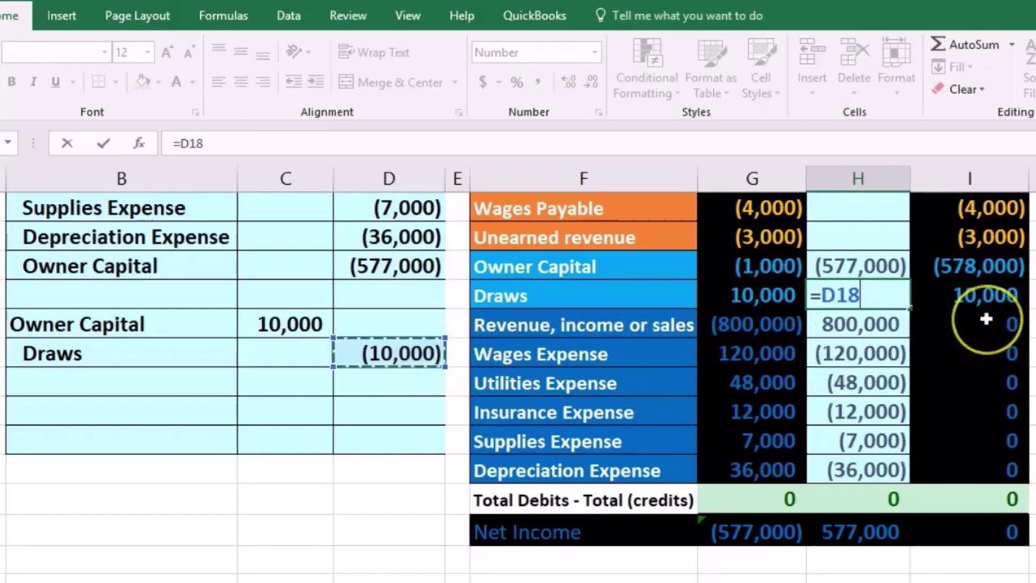
{"action": "key", "text": "Return"}
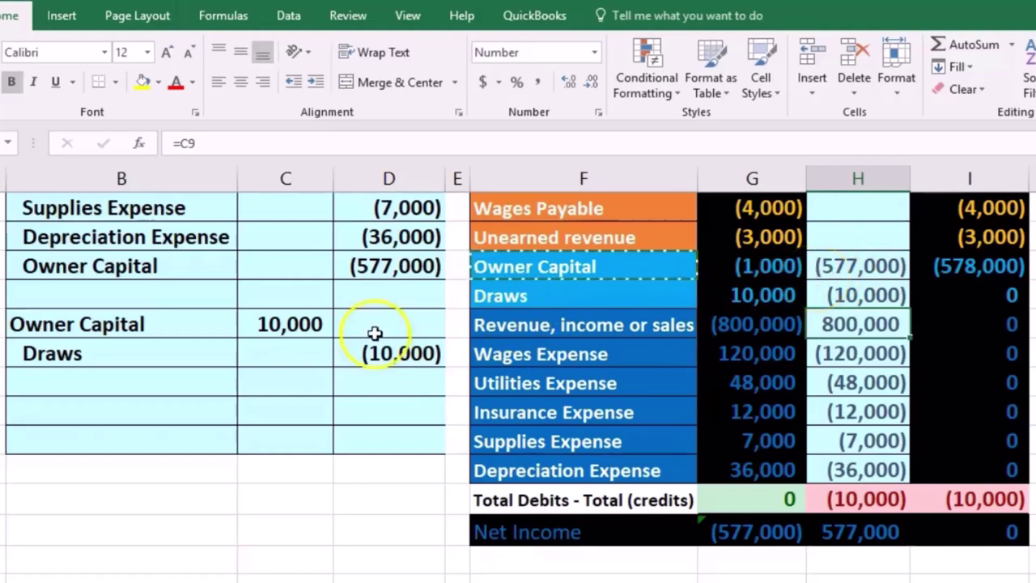
Step: Extend the Owner Capital posting formula in H15 to add the second entry's debit, making it =D15+C17
{"action": "left_click", "coordinate": [844, 269]}
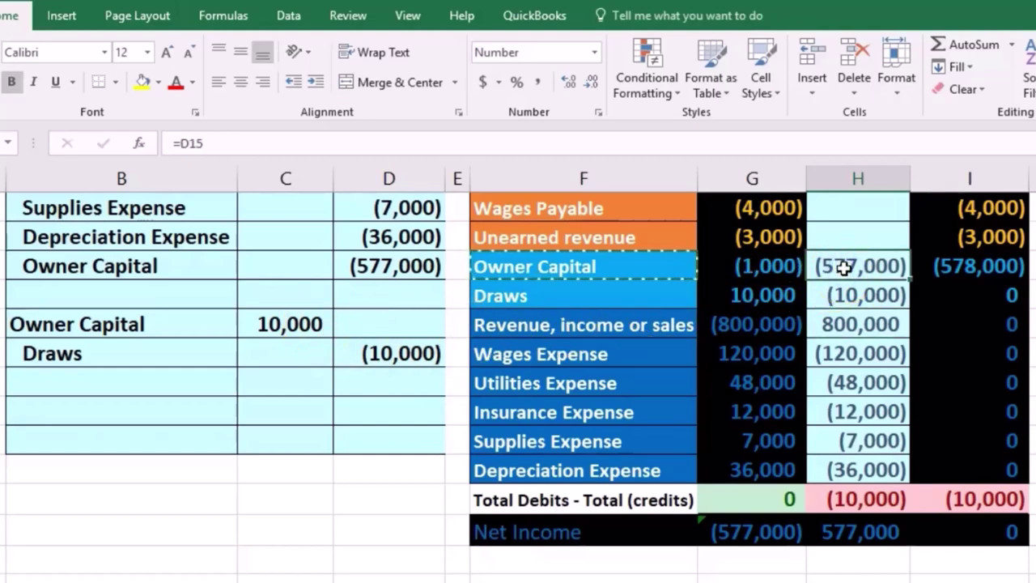
{"action": "double_click", "coordinate": [843, 270]}
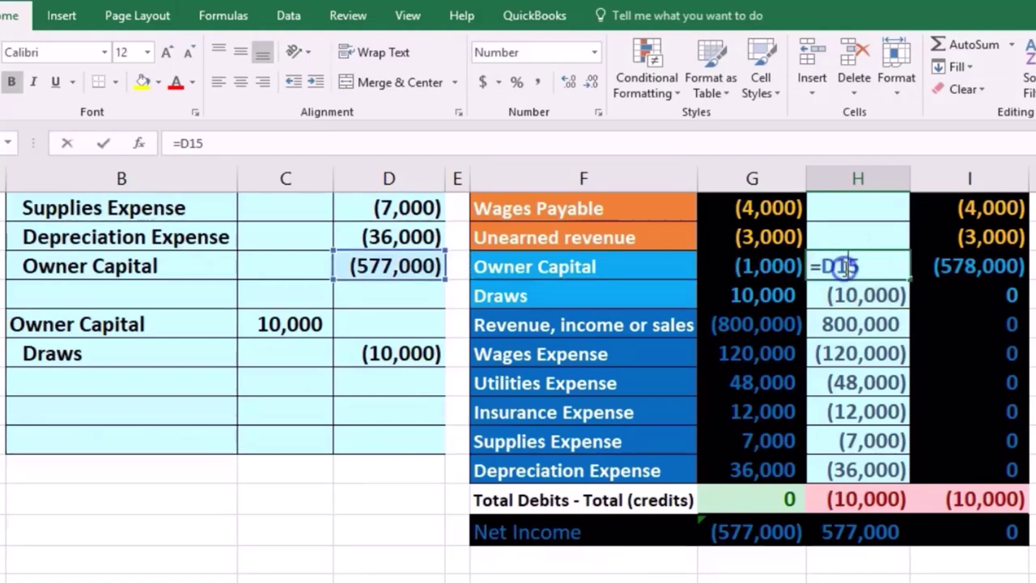
{"action": "left_click", "coordinate": [871, 269]}
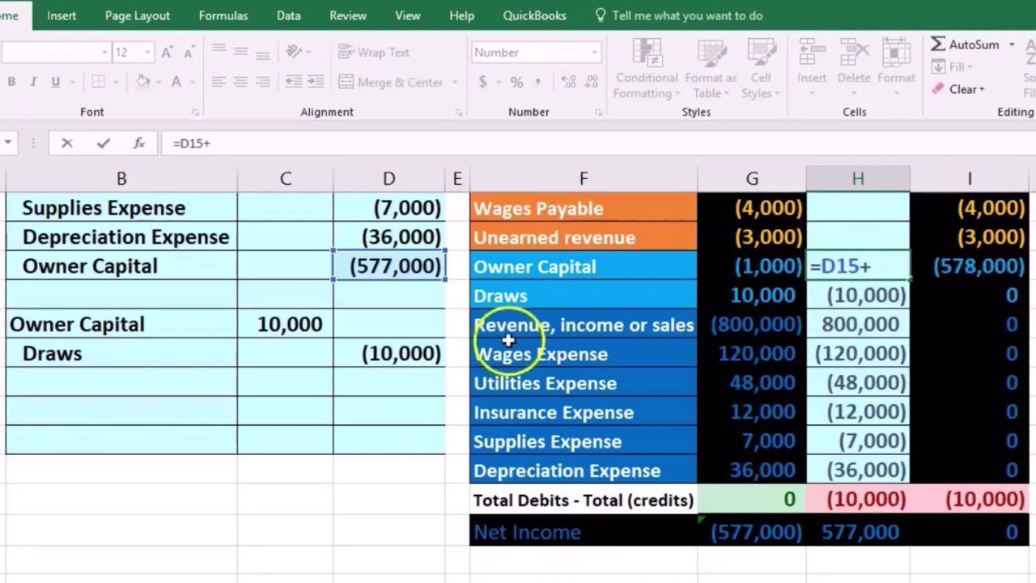
{"action": "type", "text": "+"}
{"action": "left_click", "coordinate": [293, 324]}
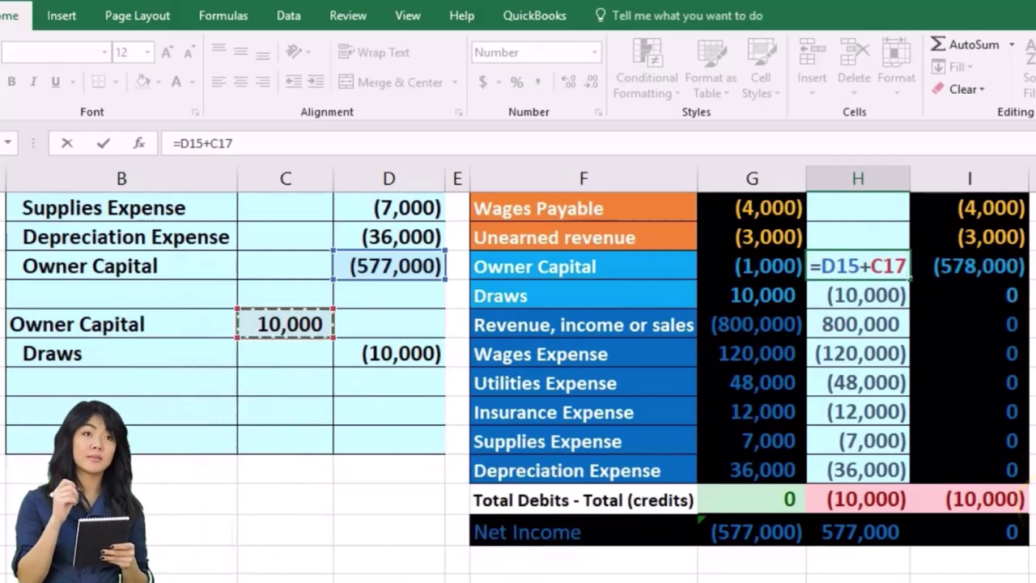
{"action": "key", "text": "Return"}
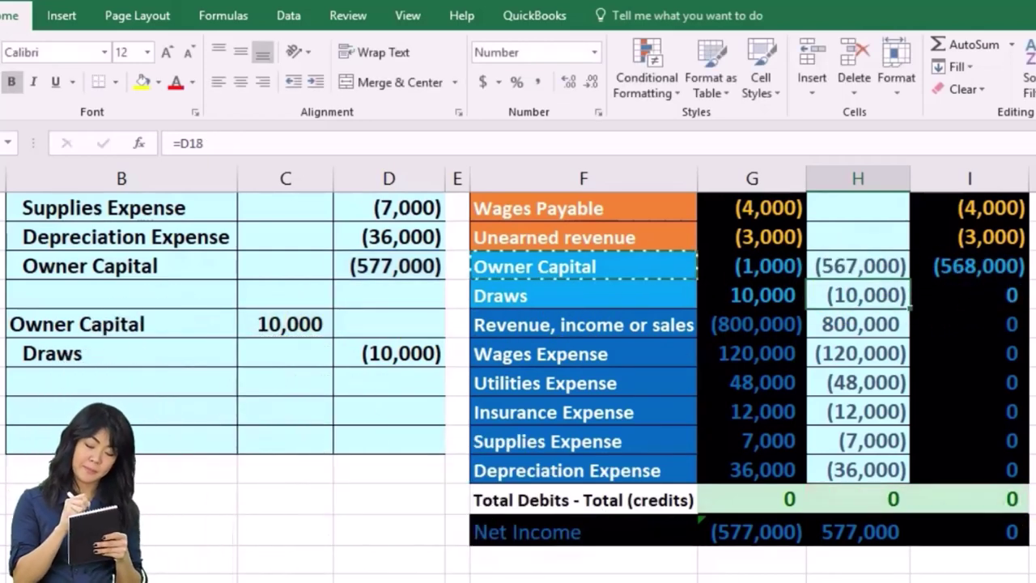
Step: Check the post-close balances from Owner Capital through Depreciation Expense and compare the debit-credit totals in row 23
{"action": "left_click", "coordinate": [1012, 496]}
{"action": "left_click", "coordinate": [984, 273]}
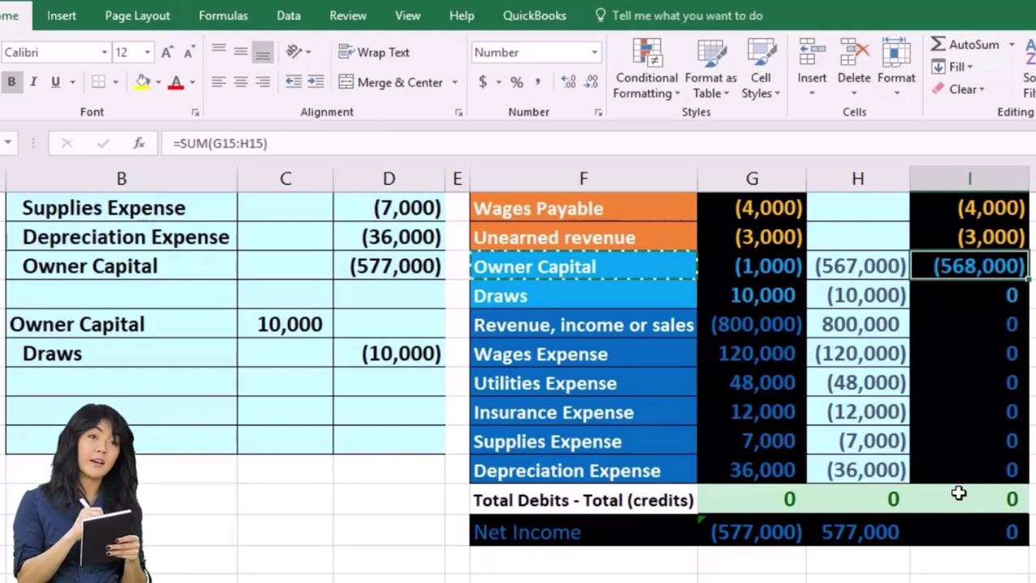
{"action": "left_click_drag", "start_coordinate": [979, 298], "coordinate": [971, 460]}
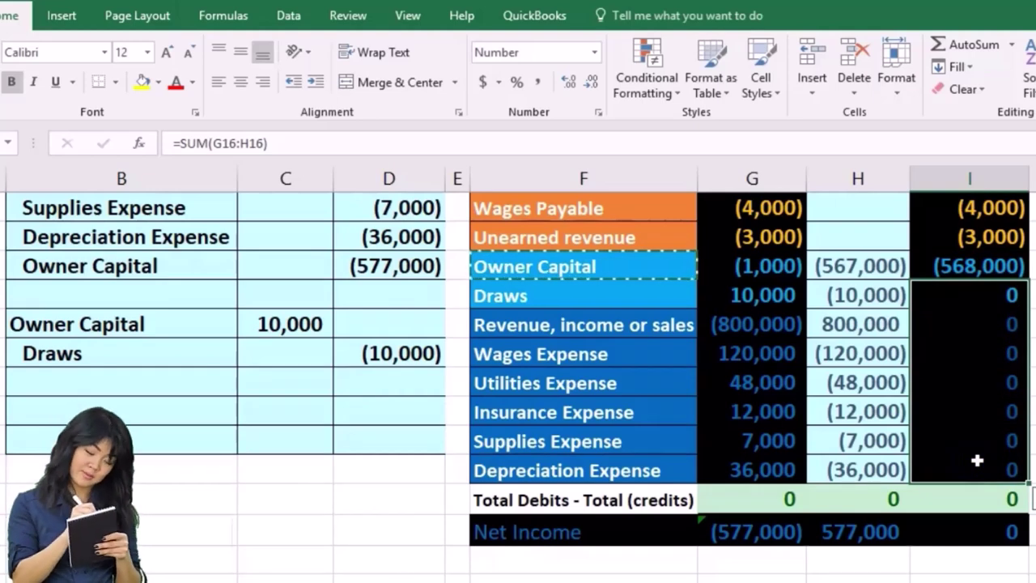
{"action": "scroll", "coordinate": [977, 460], "scroll_direction": "up", "scroll_amount": 1}
{"action": "left_click", "coordinate": [959, 354]}
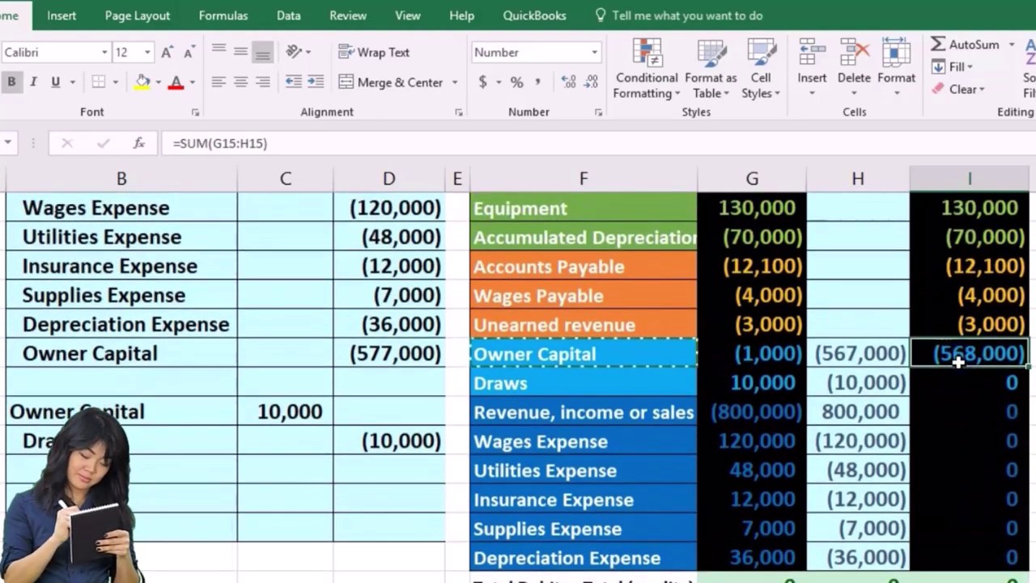
{"action": "left_click", "coordinate": [987, 577]}
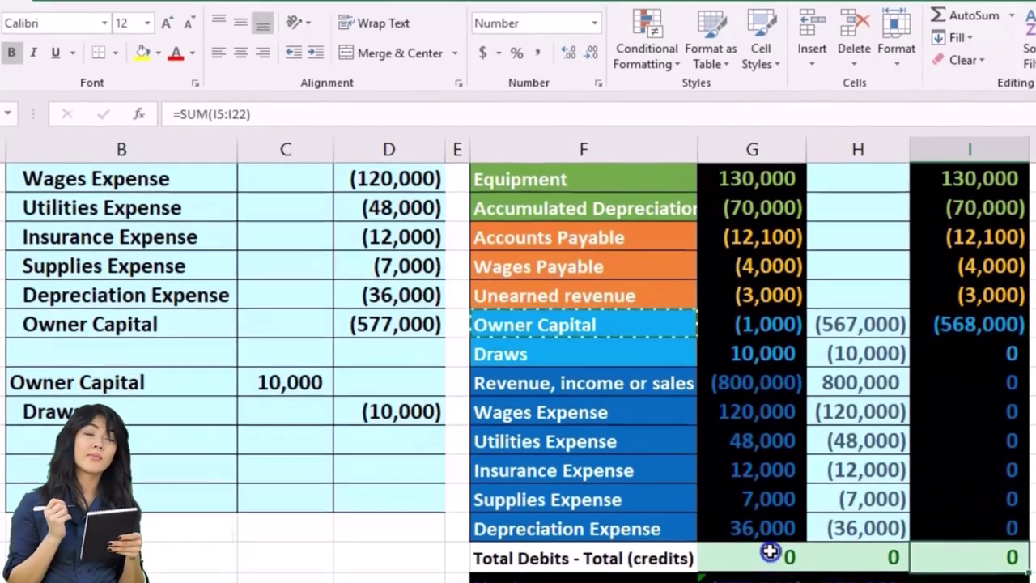
{"action": "left_click", "coordinate": [770, 551]}
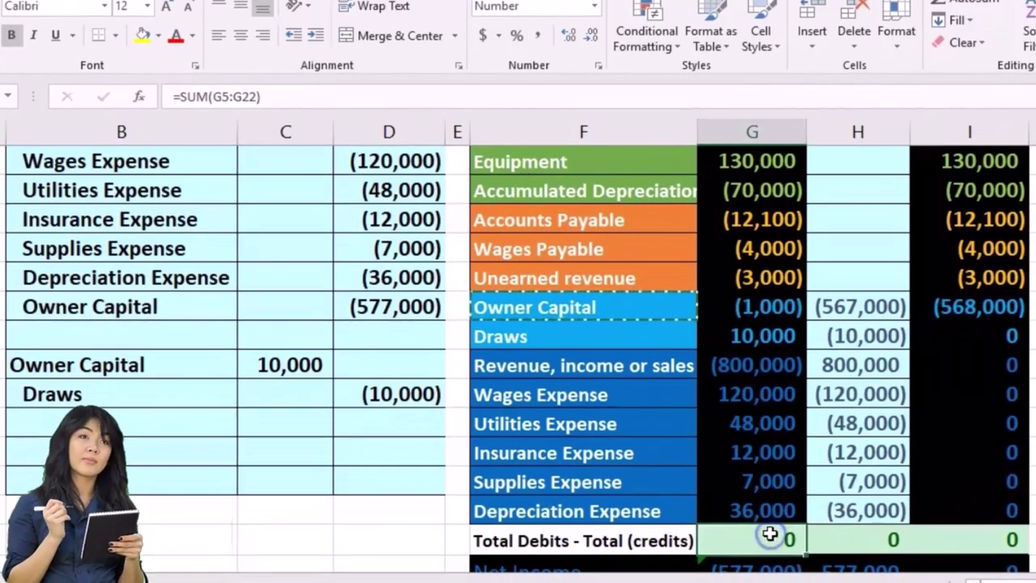
{"action": "left_click", "coordinate": [950, 557]}
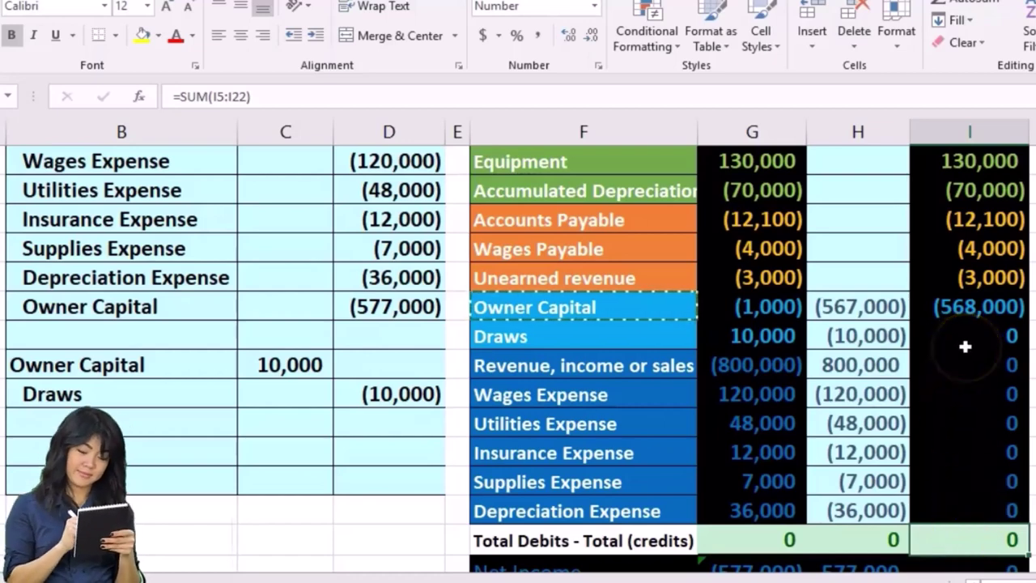
Step: Trace the post-close Owner Capital balance in I15 back to its beginning balance, net income, Draws and both closing entries
{"action": "left_click", "coordinate": [972, 314]}
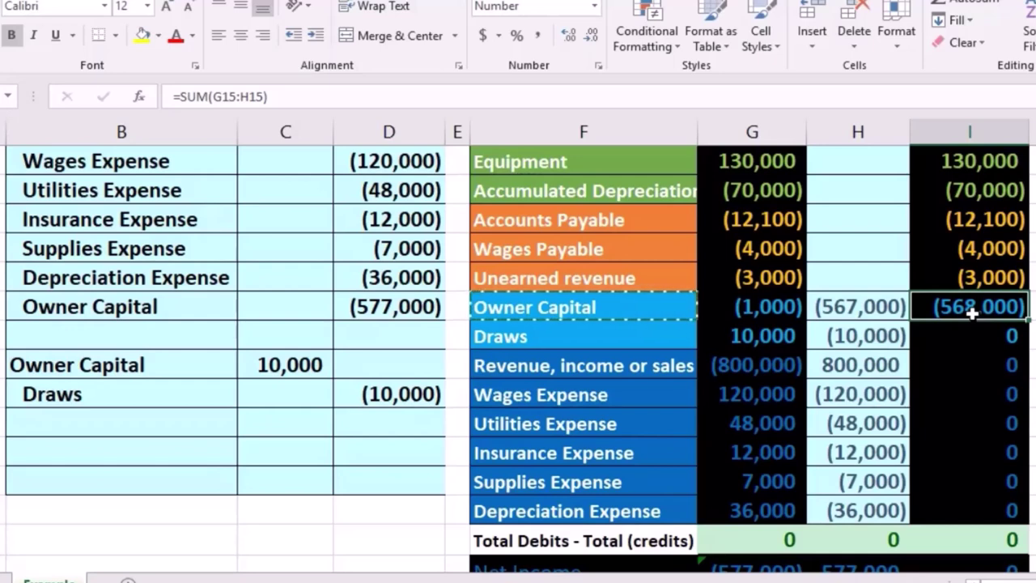
{"action": "left_click", "coordinate": [768, 306]}
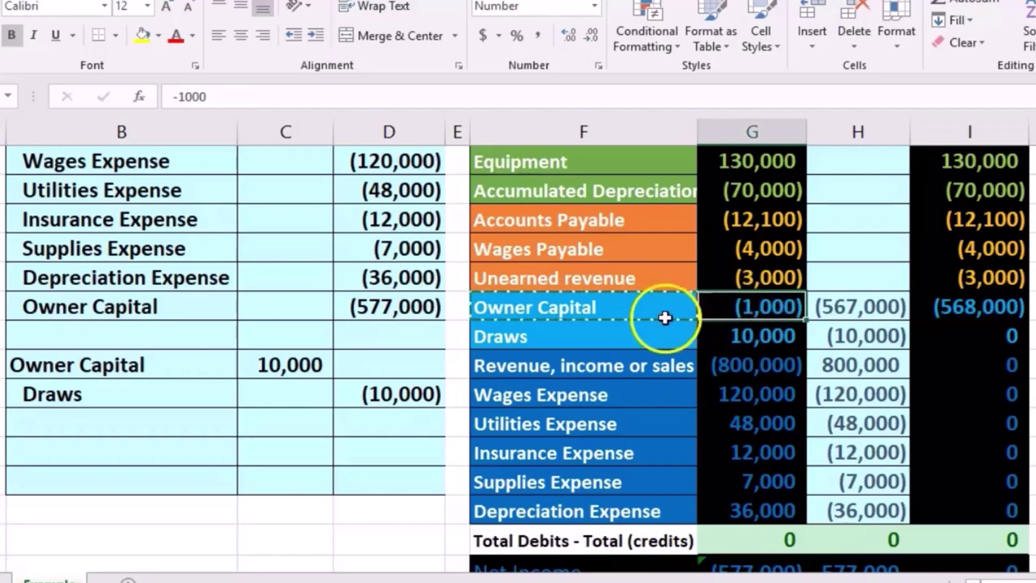
{"action": "left_click", "coordinate": [402, 307]}
{"action": "scroll", "coordinate": [402, 313], "scroll_direction": "down", "scroll_amount": 1}
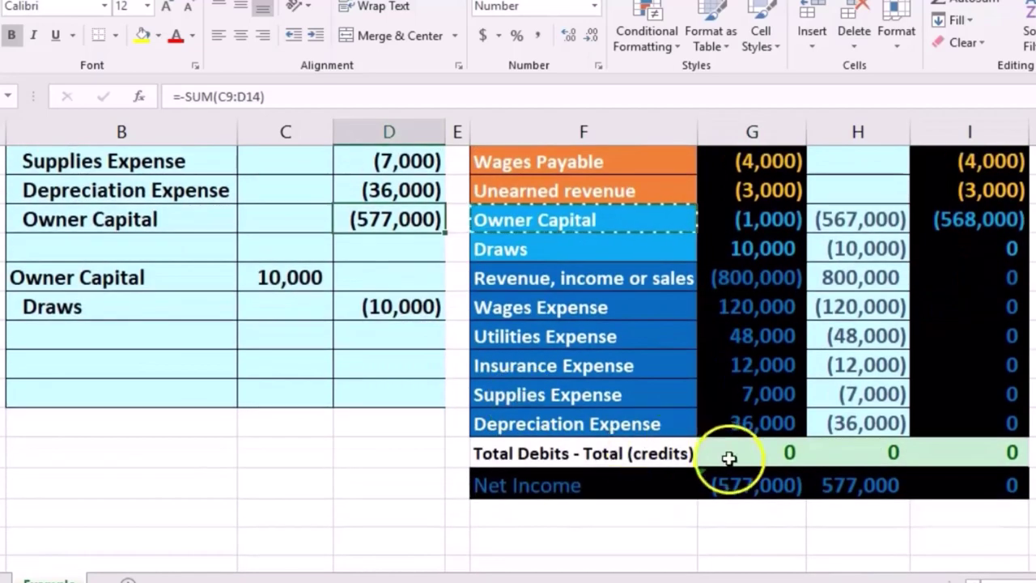
{"action": "left_click", "coordinate": [740, 486]}
{"action": "left_click", "coordinate": [399, 228]}
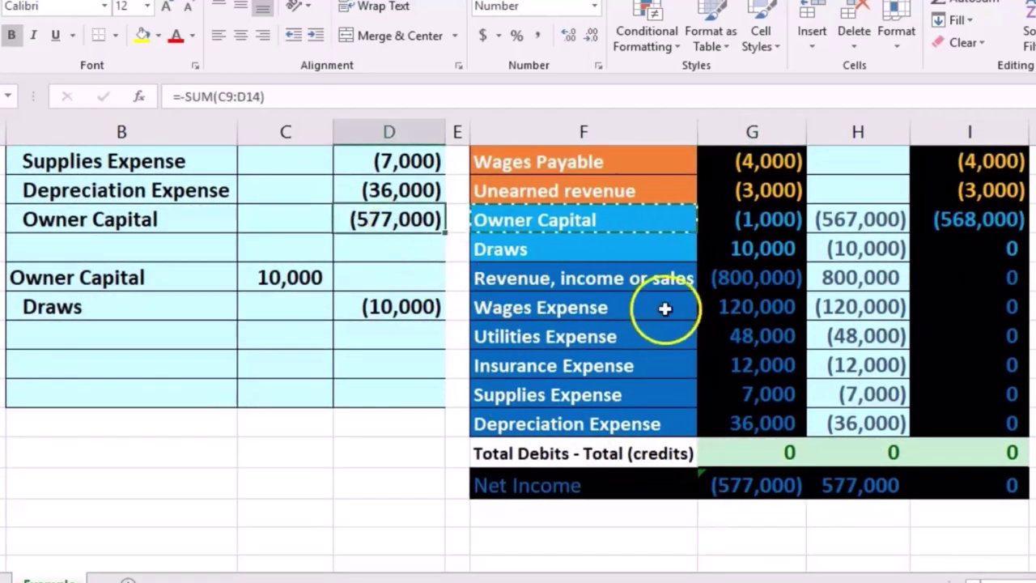
{"action": "left_click", "coordinate": [726, 282]}
{"action": "left_click_drag", "start_coordinate": [727, 282], "coordinate": [751, 405]}
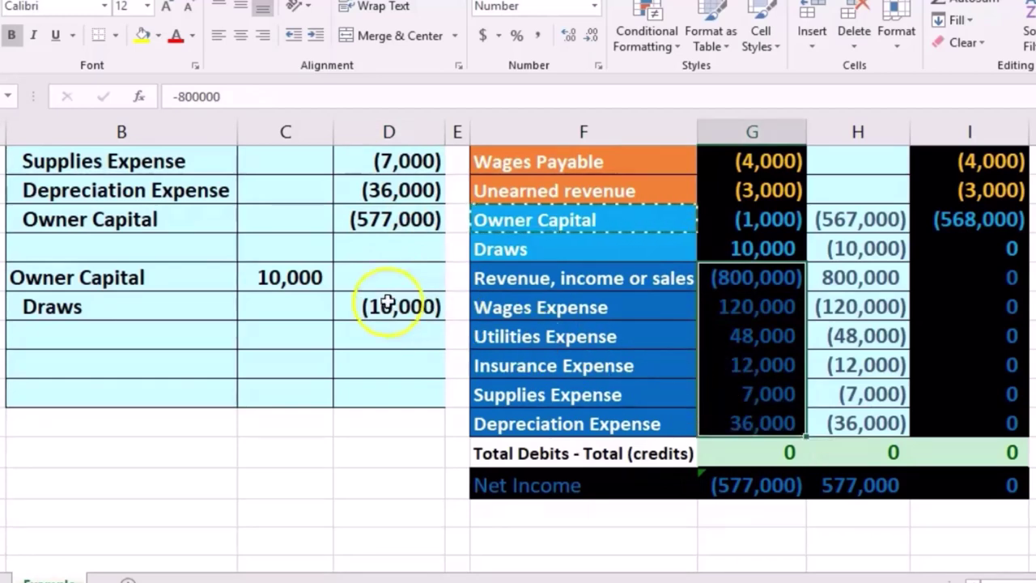
{"action": "left_click", "coordinate": [301, 283]}
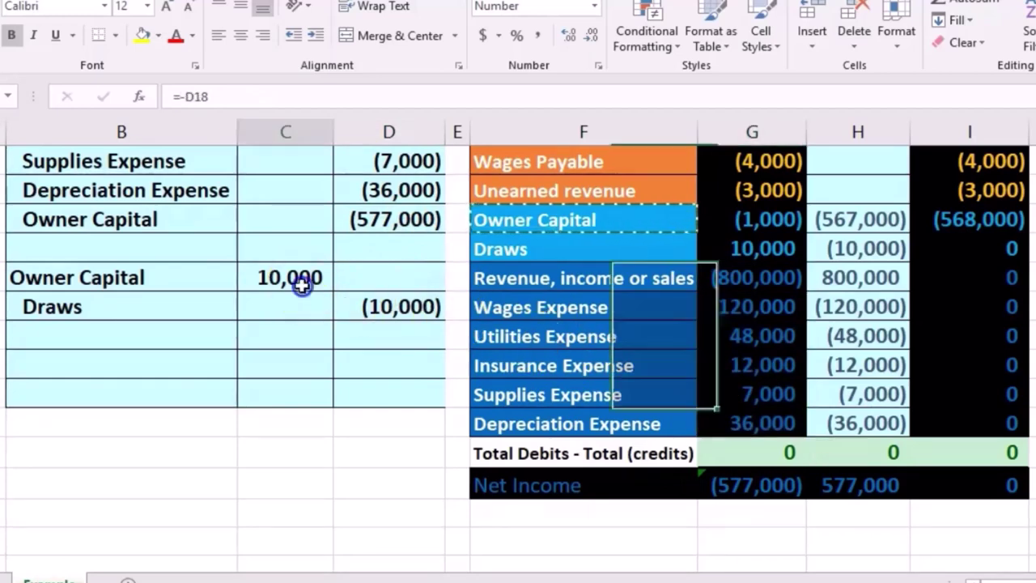
{"action": "left_click", "coordinate": [765, 246]}
{"action": "left_click", "coordinate": [846, 217]}
{"action": "left_click", "coordinate": [931, 218]}
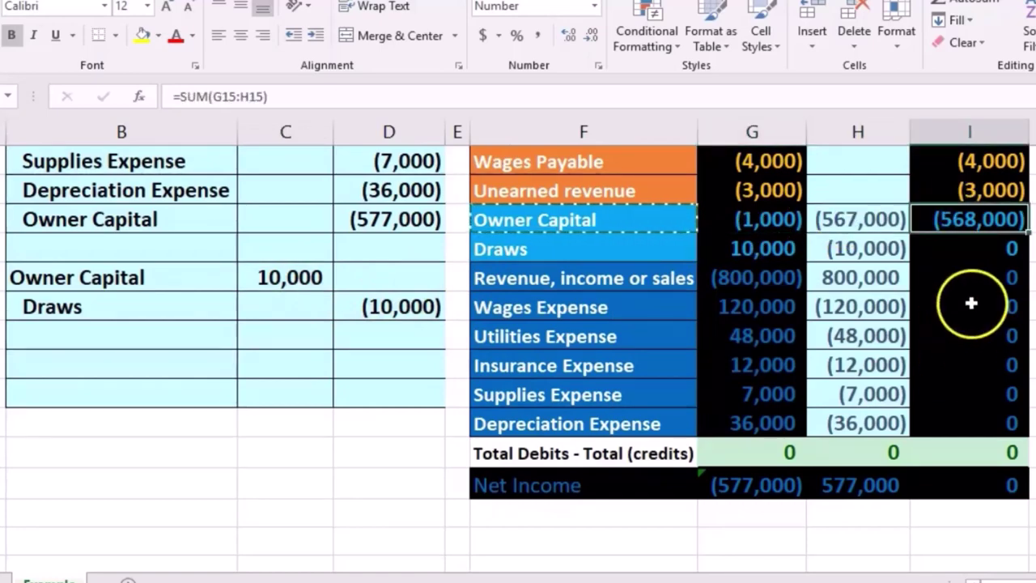
Step: Review the post-close trial balance accounts from Cash through Unearned revenue, plus Owner Capital
{"action": "scroll", "coordinate": [974, 324], "scroll_direction": "up", "scroll_amount": 2}
{"action": "scroll", "coordinate": [972, 357], "scroll_direction": "up", "scroll_amount": 1}
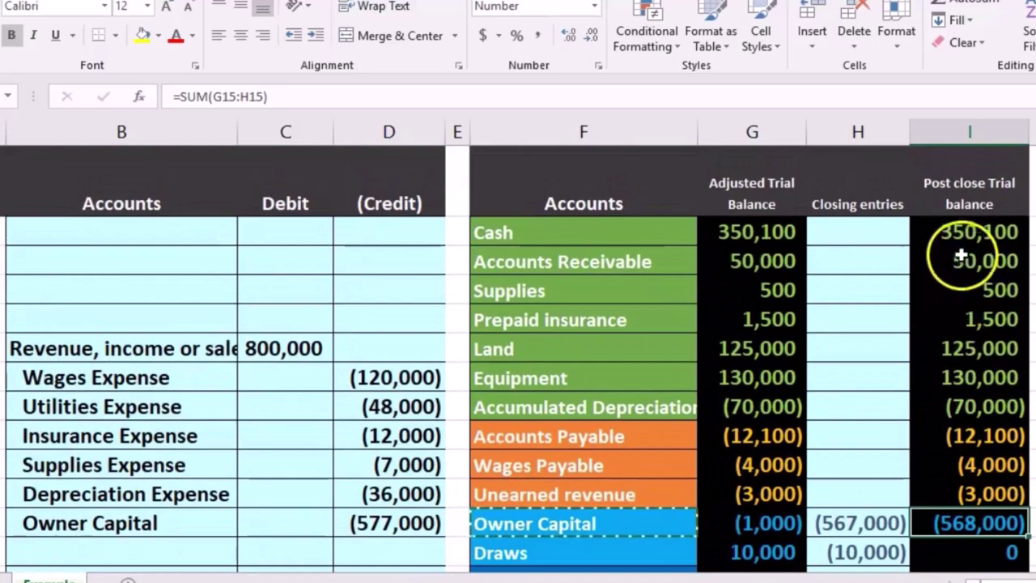
{"action": "left_click_drag", "start_coordinate": [972, 232], "coordinate": [973, 493]}
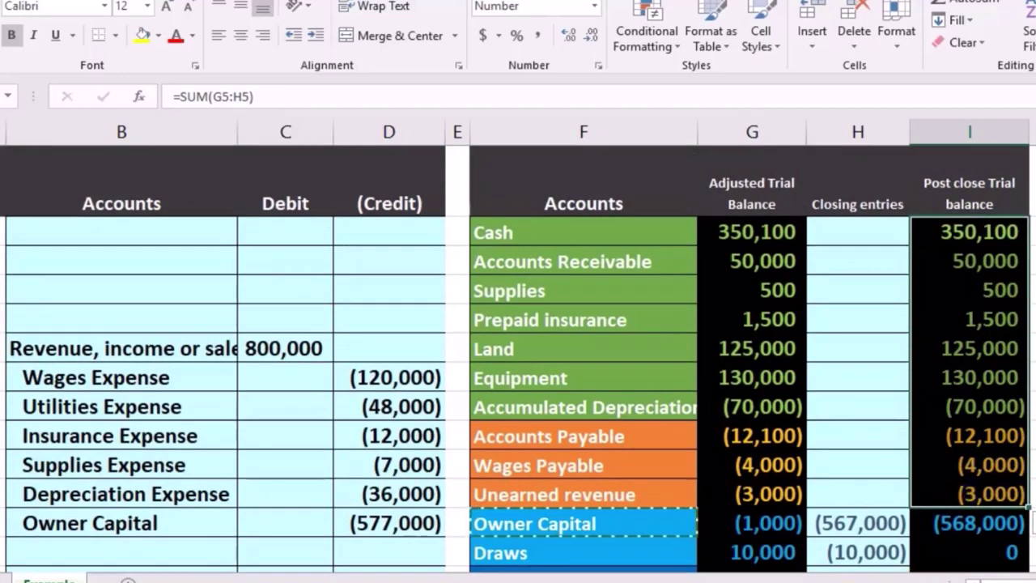
{"action": "left_click", "coordinate": [981, 527]}
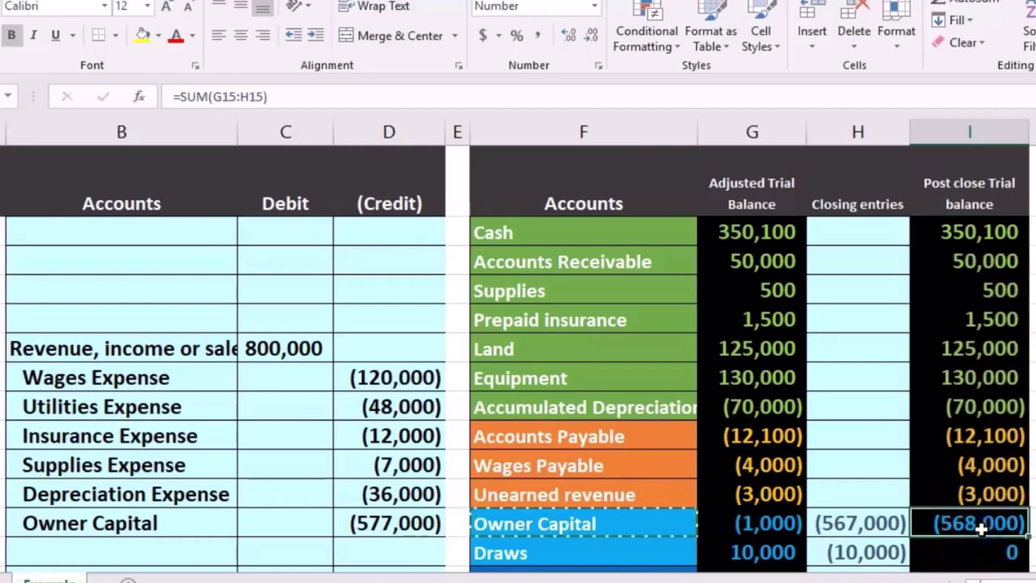